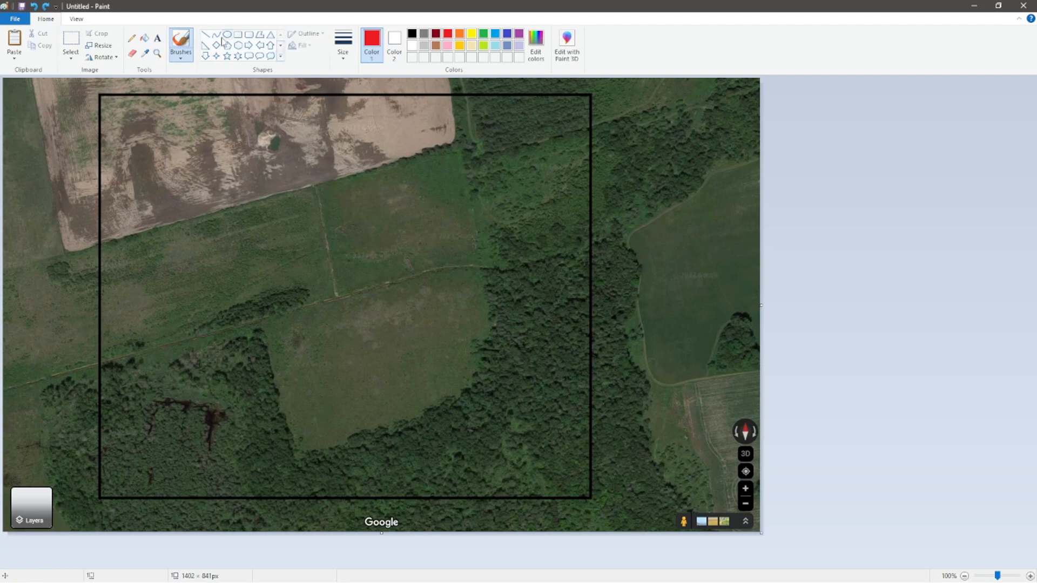
# Draw a column of overlapping red rectangles on the map, from the black square's lower-right corner up its right edge.
pyautogui.click(239, 40)
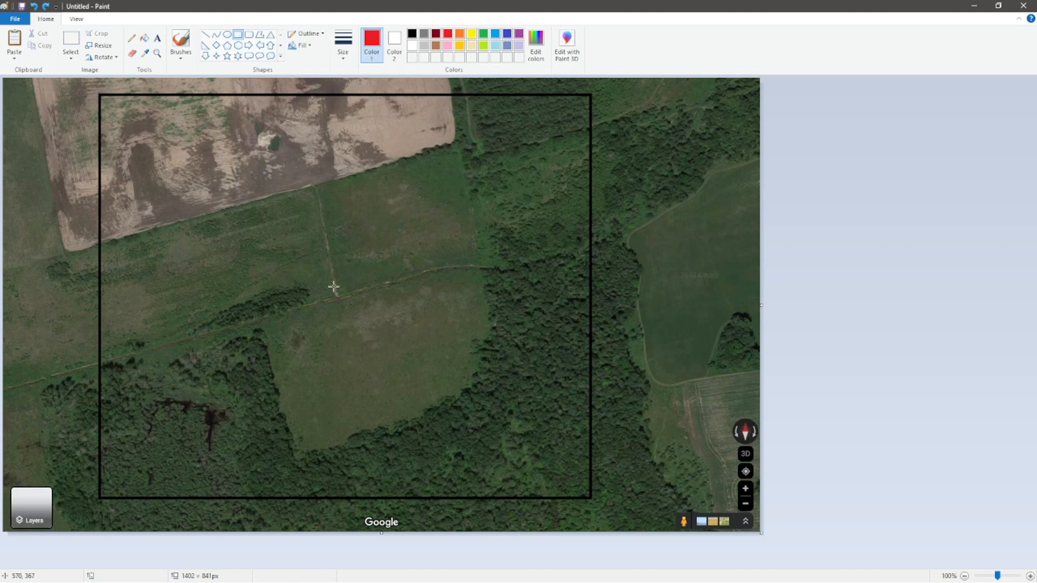
pyautogui.moveTo(593, 498)
pyautogui.mouseDown()
pyautogui.moveTo(459, 391)
pyautogui.moveTo(450, 398)
pyautogui.mouseUp()
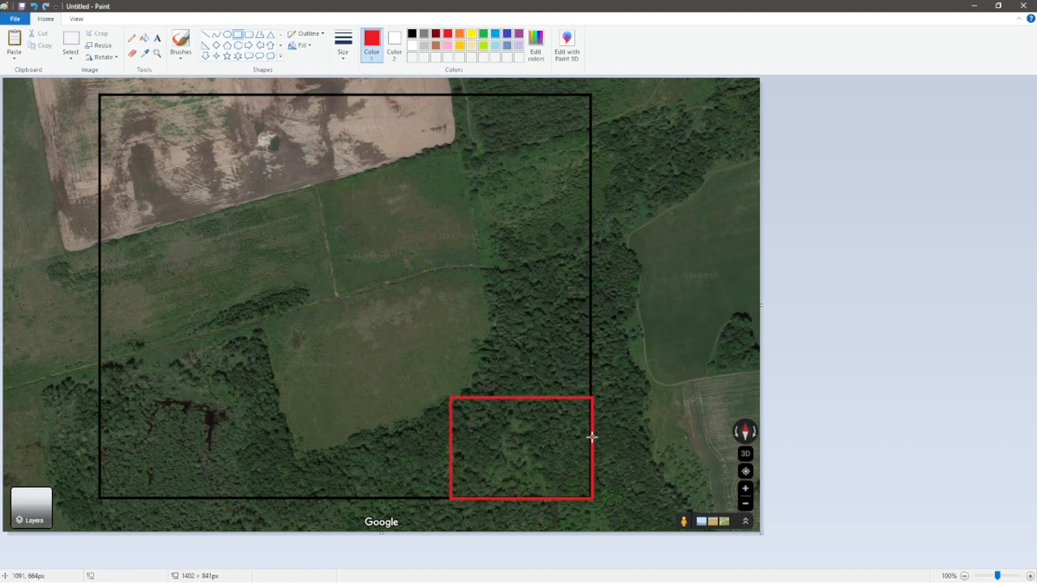
pyautogui.moveTo(593, 441); pyautogui.dragTo(450, 351)
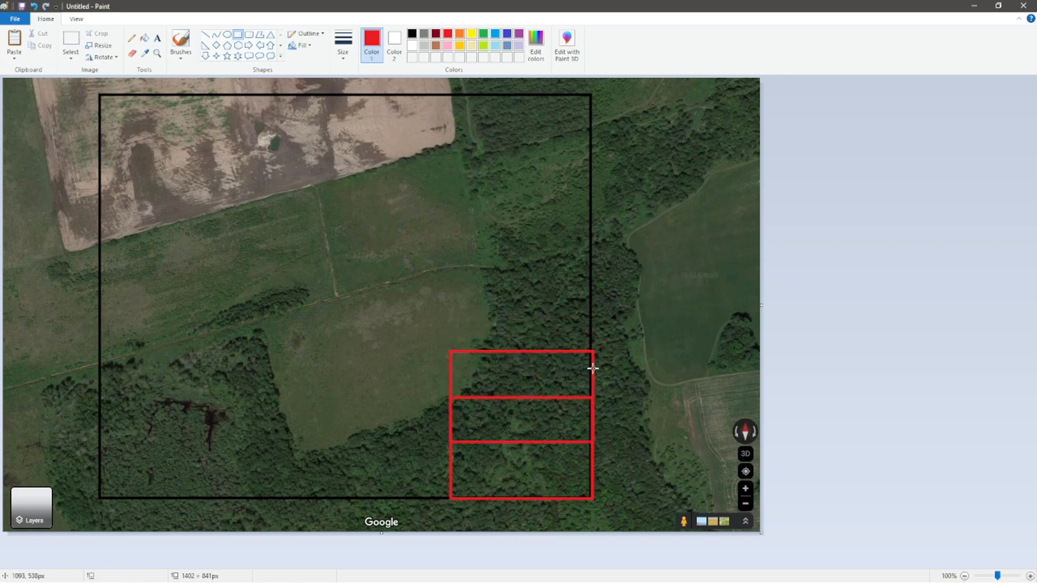
pyautogui.moveTo(594, 369); pyautogui.dragTo(450, 283)
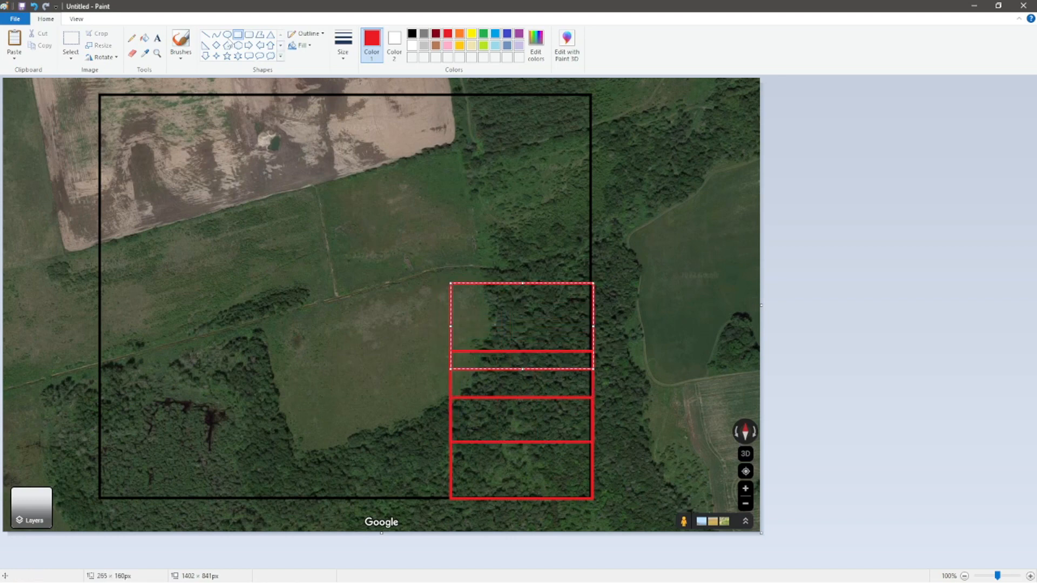
# Brush red arrows over the map showing the flight path: up the right side, across to the left, and back down.
pyautogui.click(182, 39)
pyautogui.moveTo(531, 475); pyautogui.dragTo(530, 361)
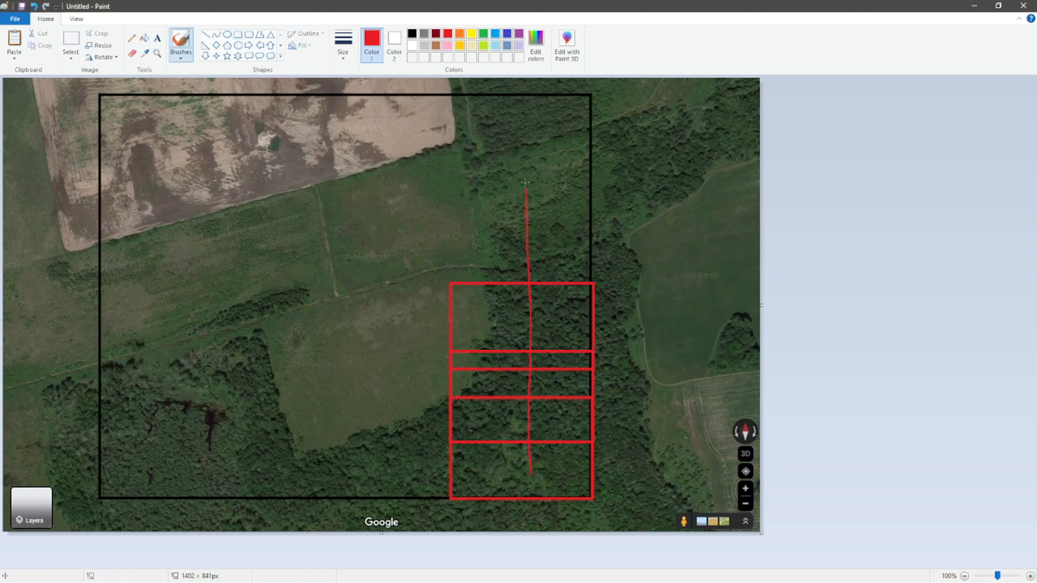
pyautogui.moveTo(498, 133); pyautogui.dragTo(399, 134)
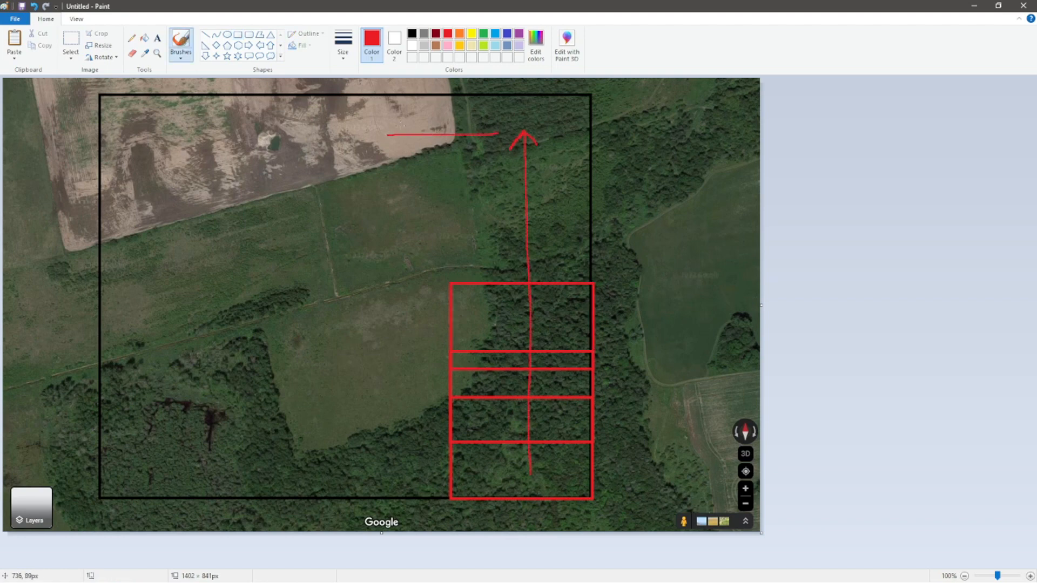
pyautogui.moveTo(388, 451); pyautogui.dragTo(404, 445)
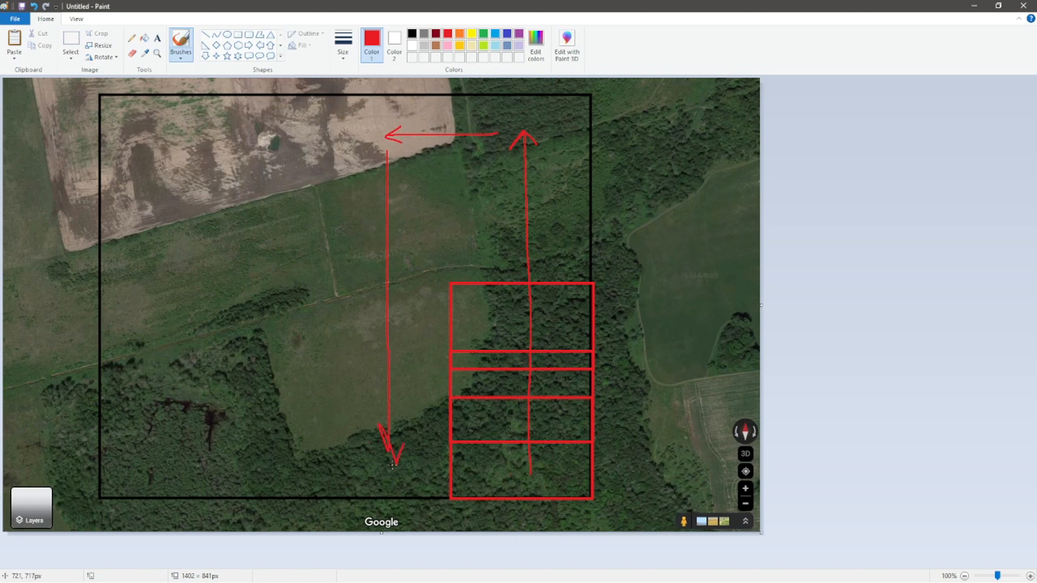
pyautogui.moveTo(311, 190)
pyautogui.mouseDown()
pyautogui.moveTo(199, 146)
pyautogui.moveTo(172, 223)
pyautogui.moveTo(191, 459)
pyautogui.mouseUp()
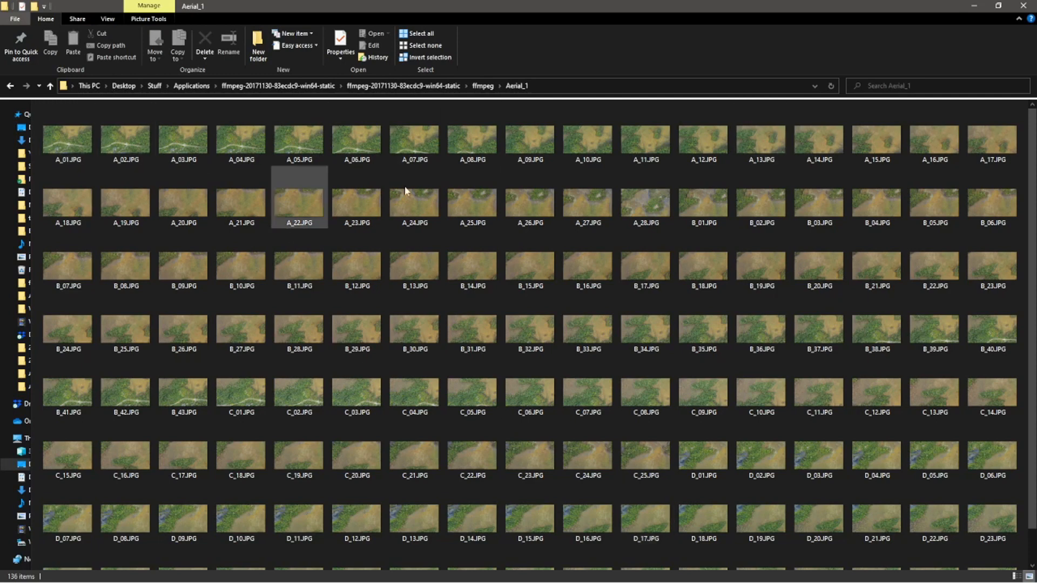
# Look over the aerial photos in the Aerial_1 folder and select them all from A_01.JPG to D_40.JPG.
pyautogui.click(63, 135)
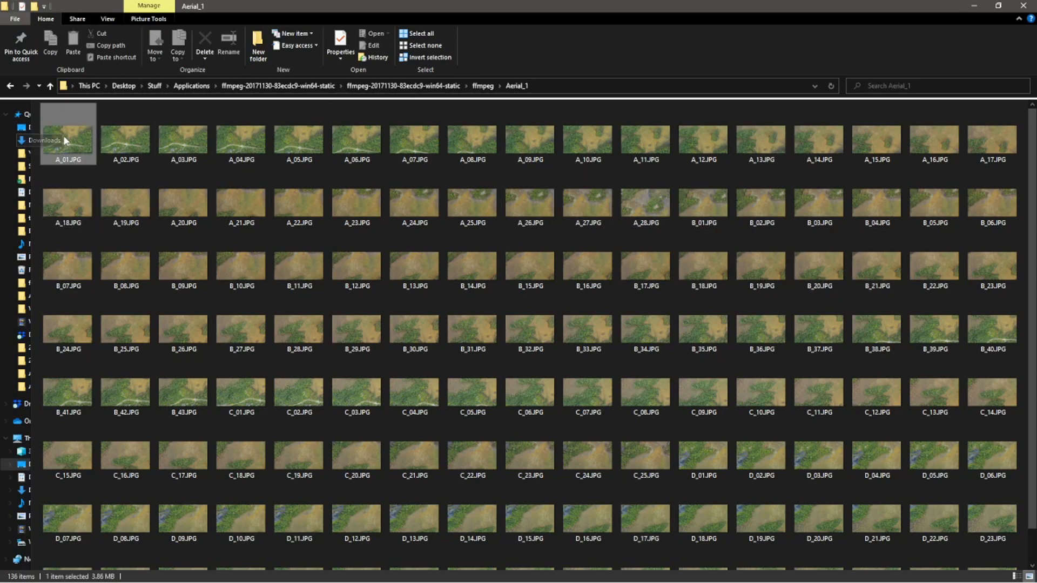
pyautogui.scroll(-1, 423, 513)
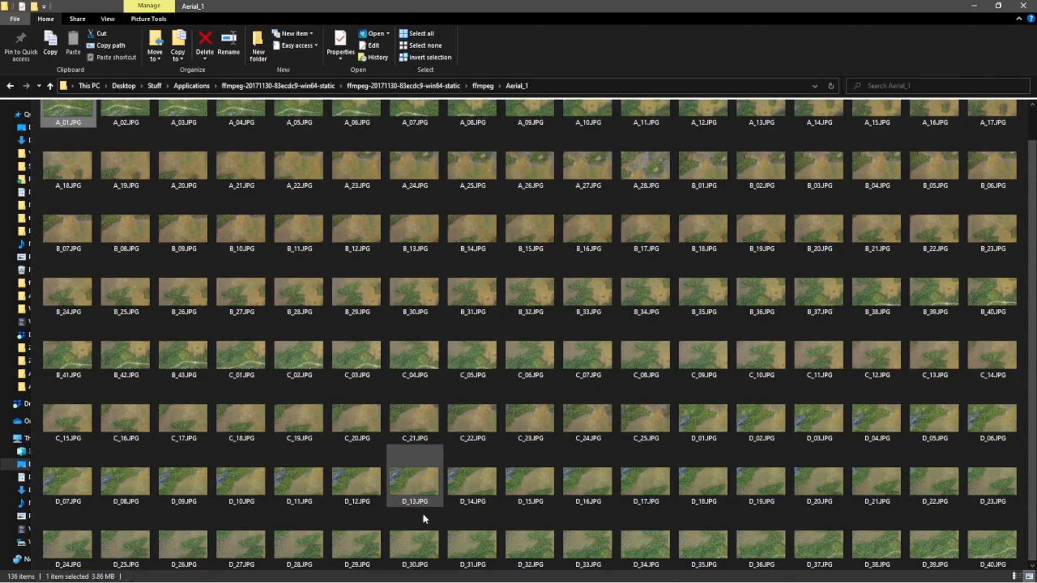
pyautogui.scroll(1, 277, 256)
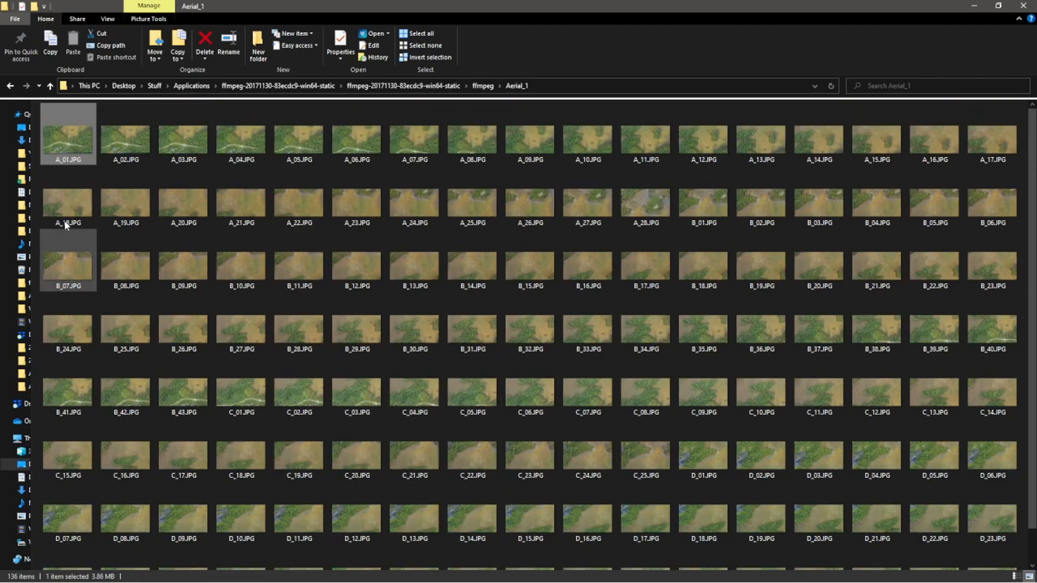
pyautogui.scroll(-1, 174, 170)
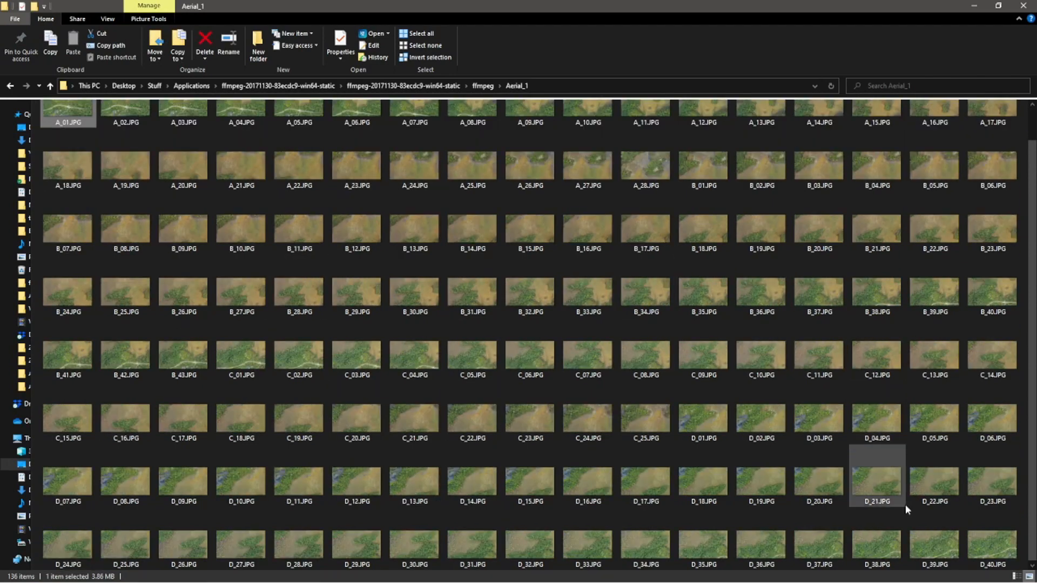
pyautogui.keyDown('shift'); pyautogui.click(987, 529); pyautogui.keyUp('shift')
# Inspect the detailed metadata in the properties of C_22.JPG, including its image and camera information, and close the dialog.
pyautogui.click(479, 417)
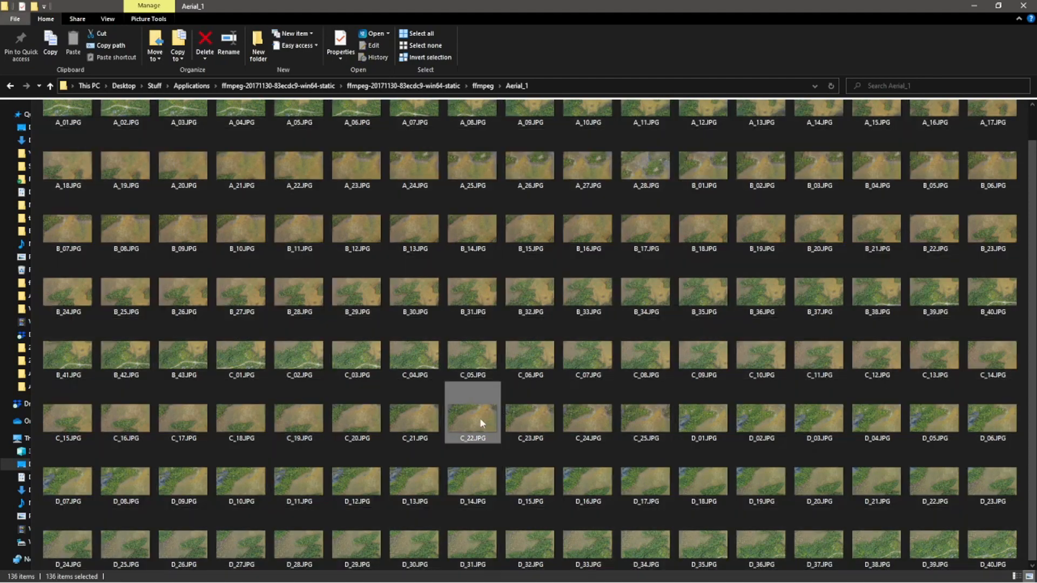
pyautogui.hotkey('alt', 'Return')
pyautogui.click(558, 326)
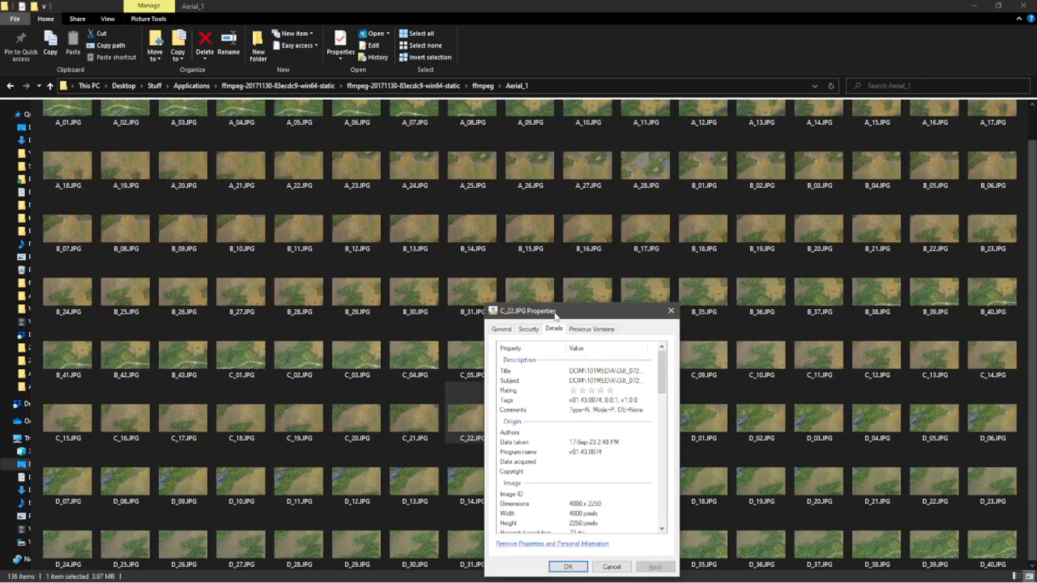
pyautogui.moveTo(562, 308); pyautogui.dragTo(403, 145)
pyautogui.moveTo(502, 210); pyautogui.dragTo(508, 246)
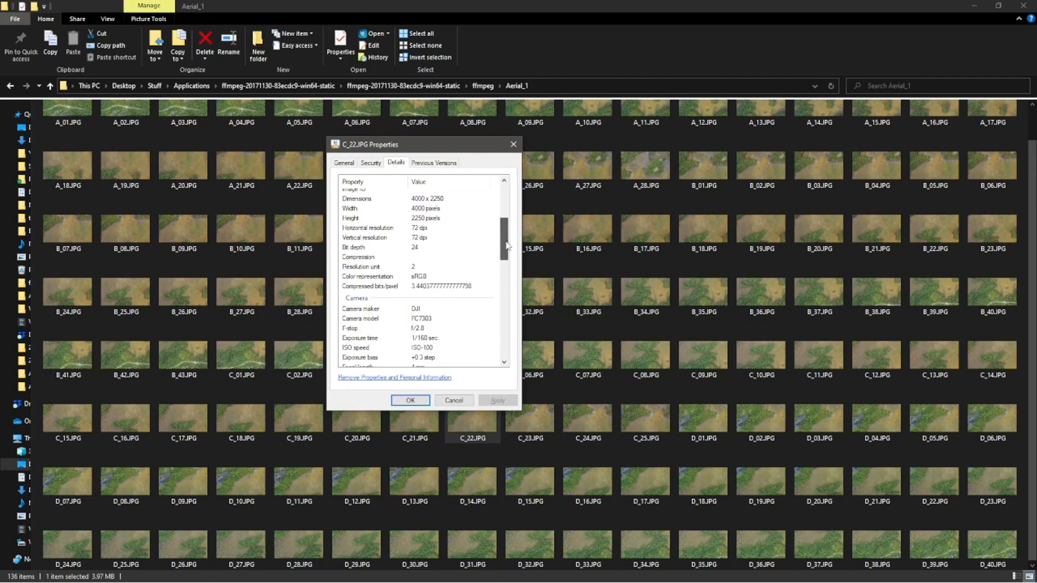
pyautogui.click(453, 400)
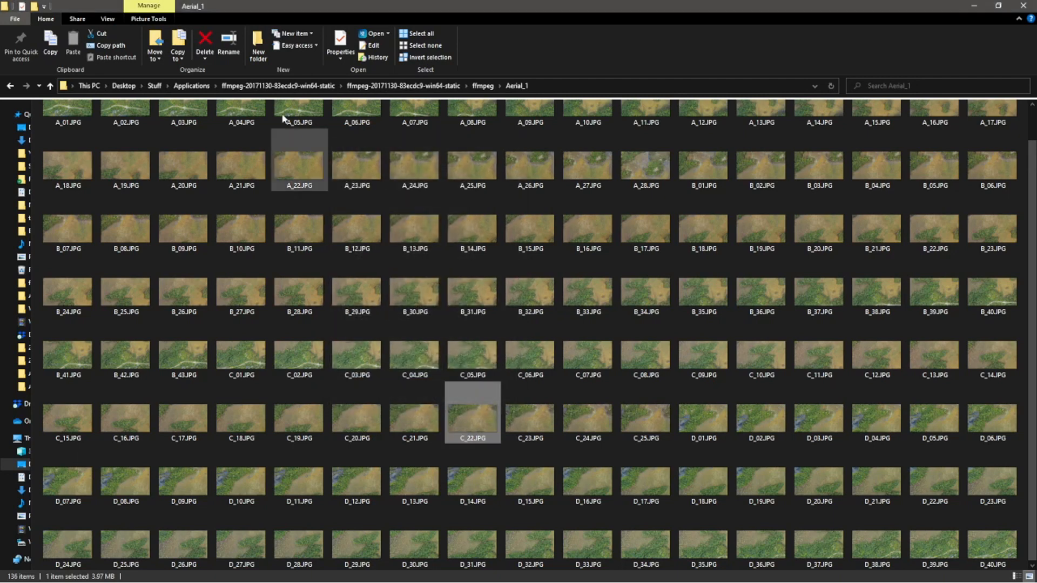
# Move all images from the Aerial_1 folder into its parent ffmpeg folder, alongside ffmpeg.exe.
pyautogui.click(482, 85)
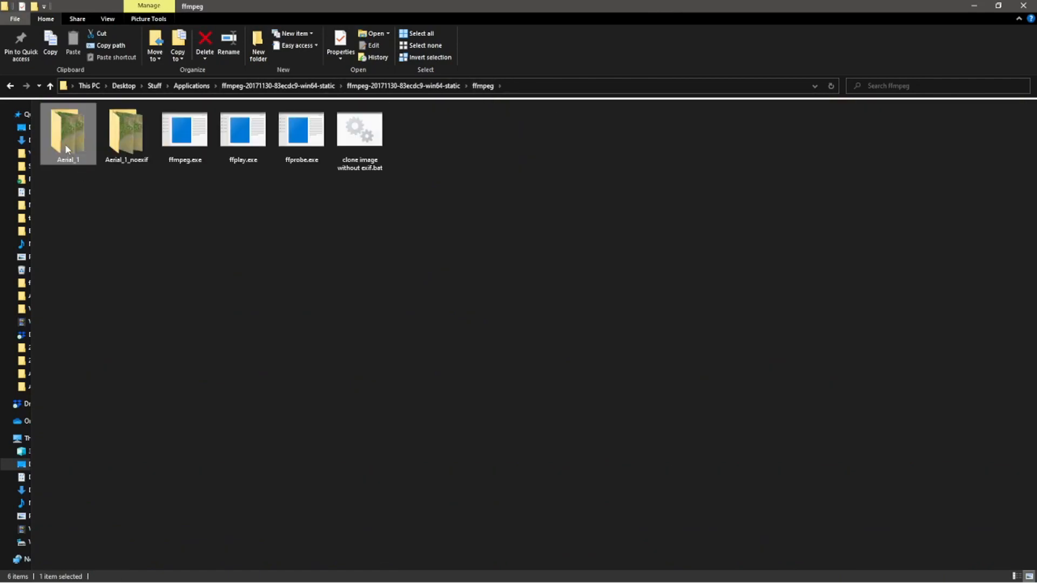
pyautogui.doubleClick(65, 144)
pyautogui.hotkey('ctrl', 'a')
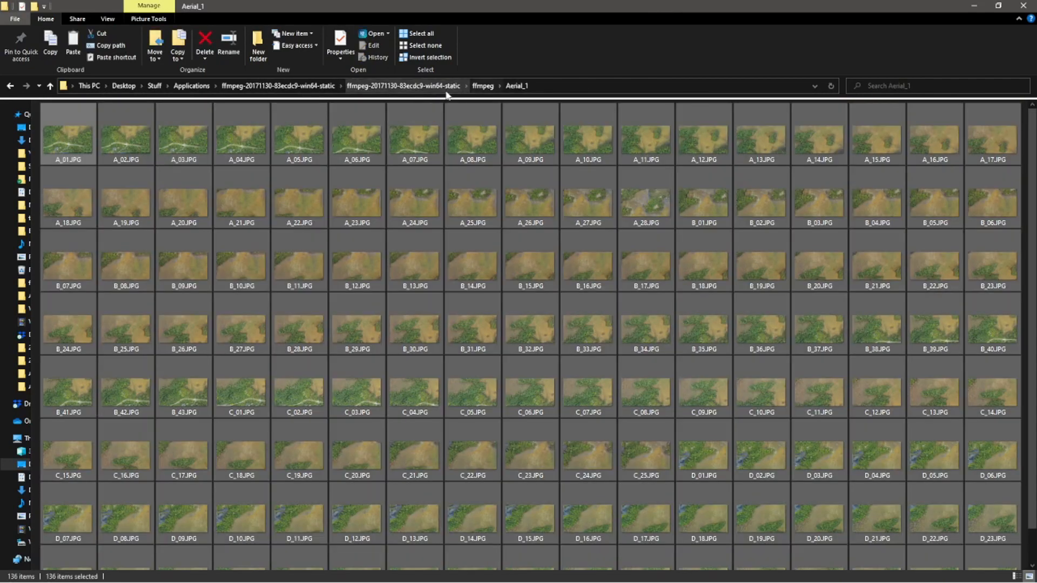
pyautogui.click(482, 86)
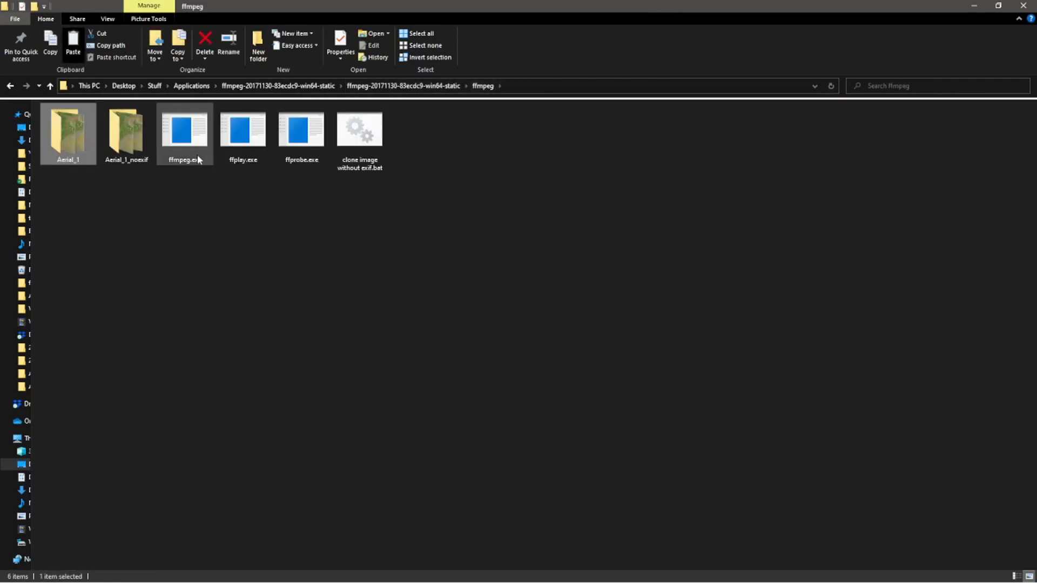
pyautogui.click(198, 159)
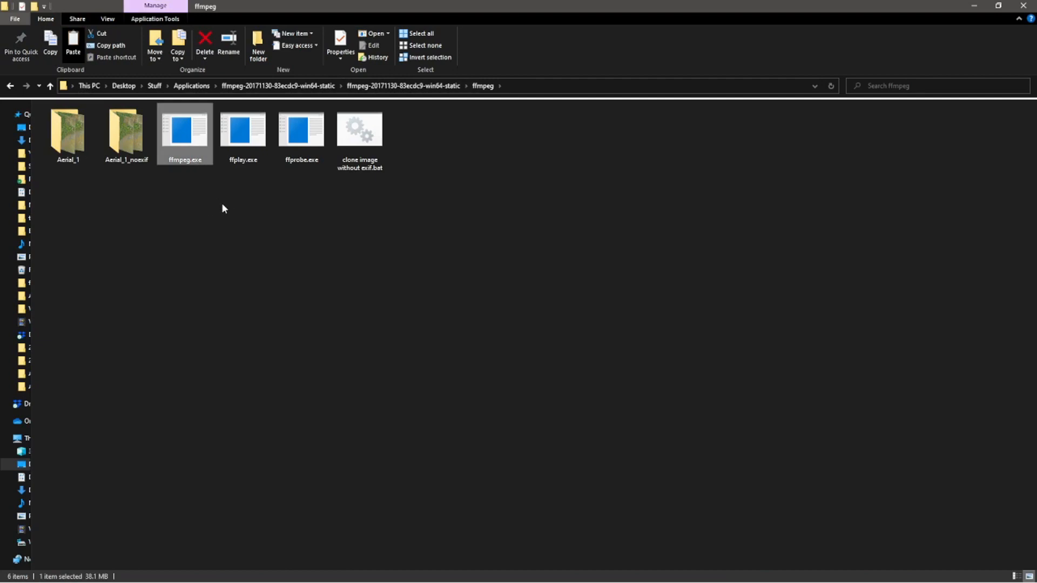
pyautogui.click(232, 213)
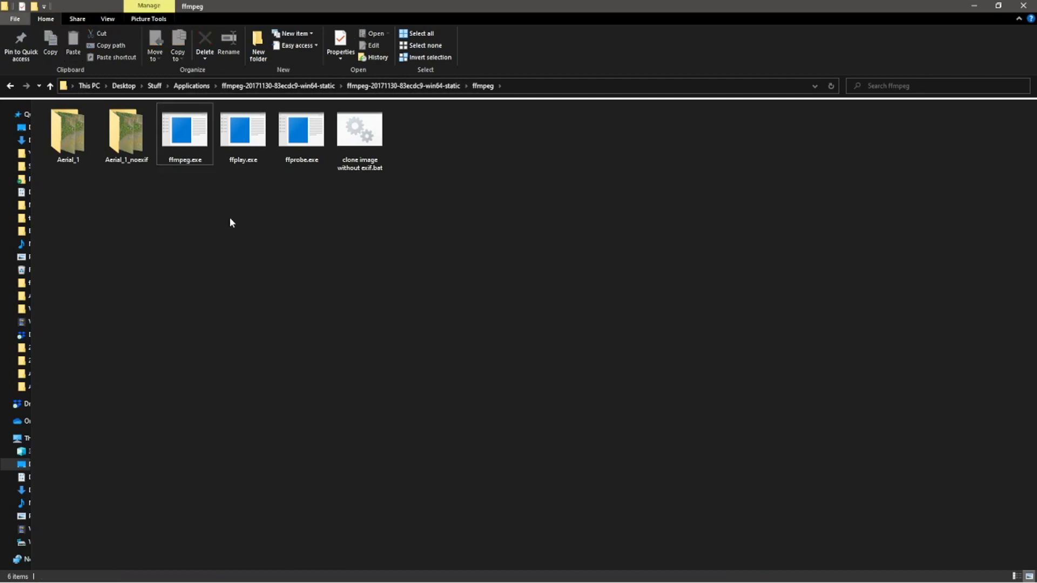
pyautogui.hotkey('ctrl', 'v')
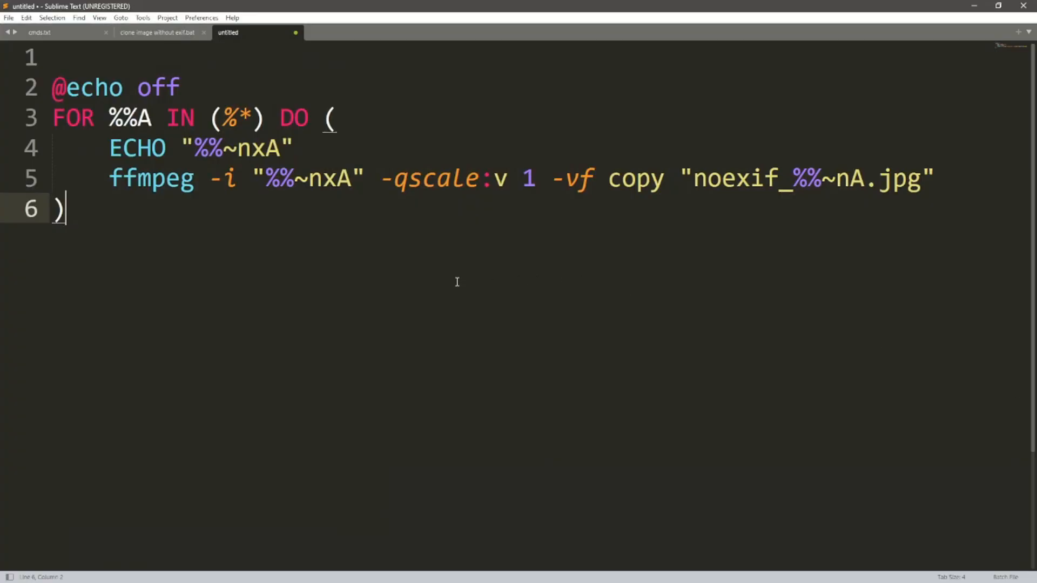
# Highlight lines 2 to 6 of the batch script, write .bat on the empty first line and remove it, and return to File Explorer.
pyautogui.moveTo(83, 205); pyautogui.dragTo(59, 96)
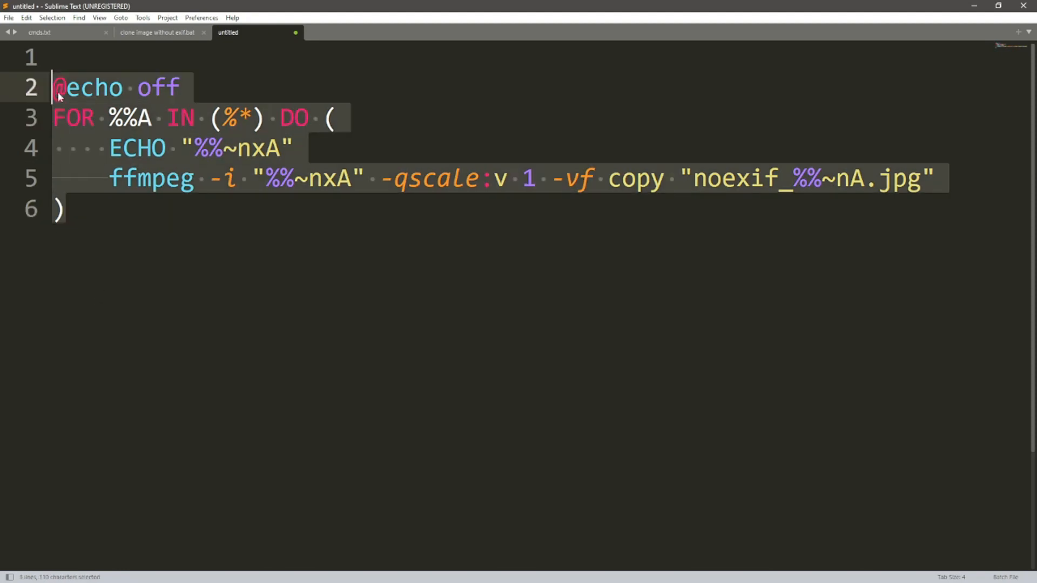
pyautogui.click(167, 261)
pyautogui.click(108, 66)
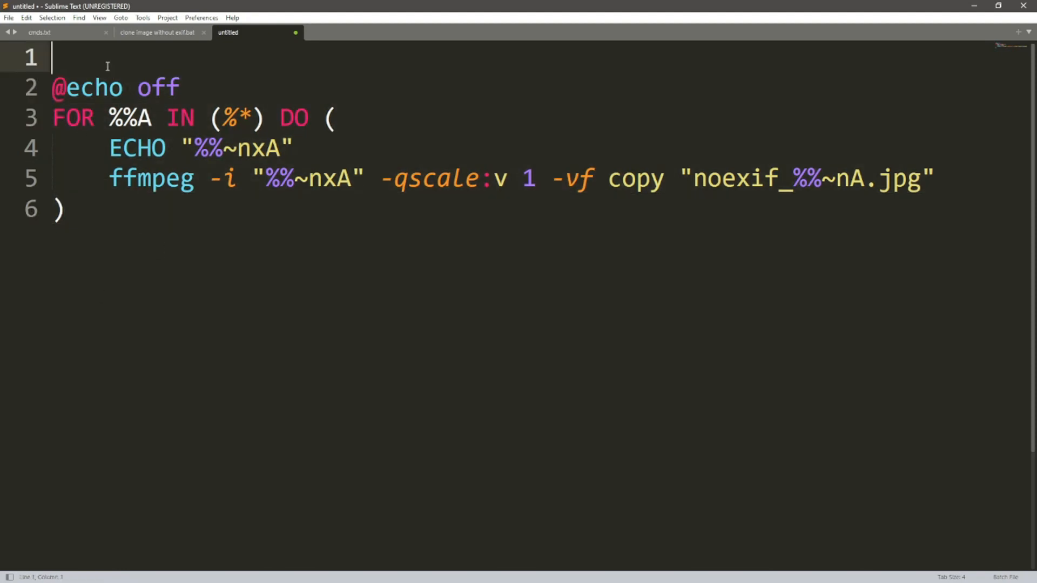
pyautogui.write('.bat')
pyautogui.hotkey('shift', 'Home')
pyautogui.hotkey('ctrl', 'x')
pyautogui.hotkey('alt', 'Tab')
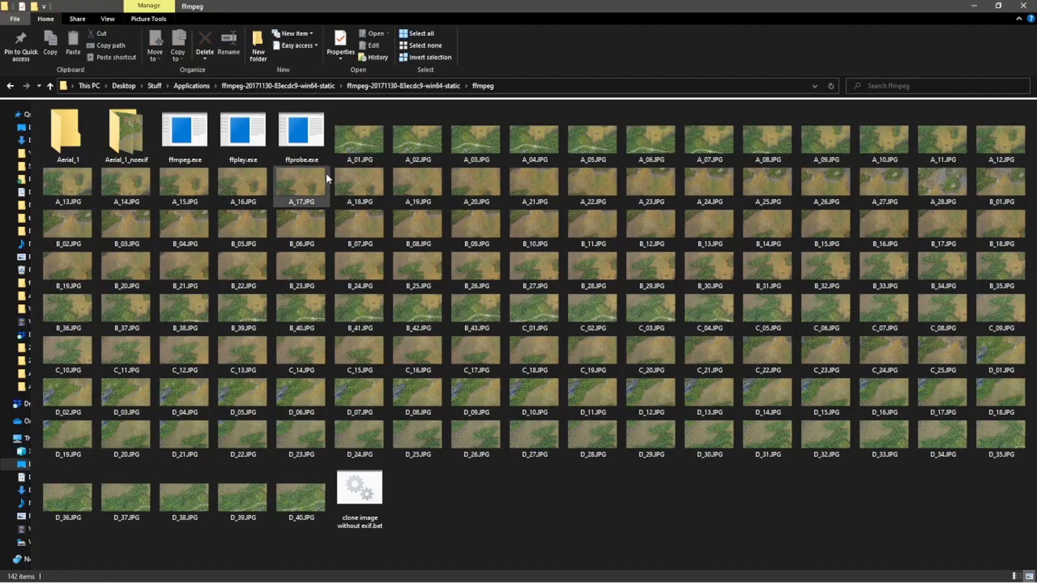
pyautogui.click(359, 139)
pyautogui.keyDown('shift'); pyautogui.click(323, 467); pyautogui.keyUp('shift')
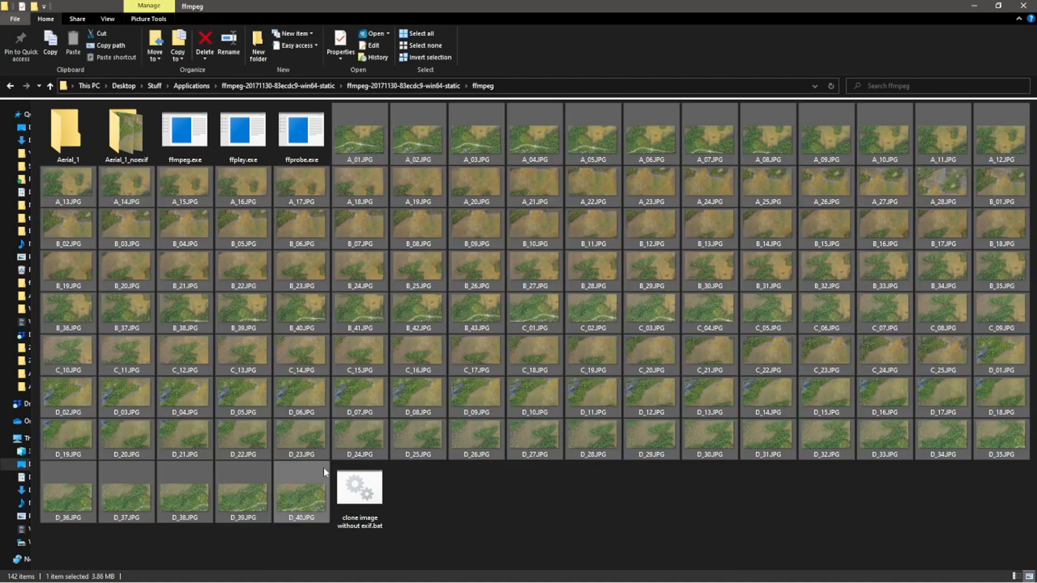
pyautogui.moveTo(323, 468)
pyautogui.mouseDown()
pyautogui.moveTo(367, 493)
pyautogui.moveTo(365, 436)
pyautogui.mouseUp()
pyautogui.click(380, 523)
pyautogui.click(301, 496)
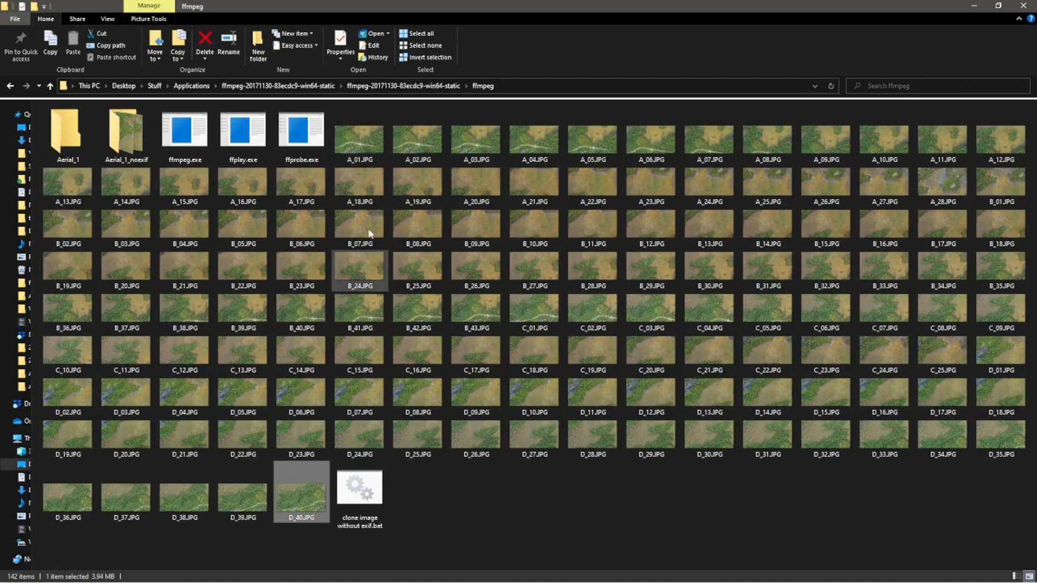
pyautogui.keyDown('shift'); pyautogui.click(359, 154); pyautogui.keyUp('shift')
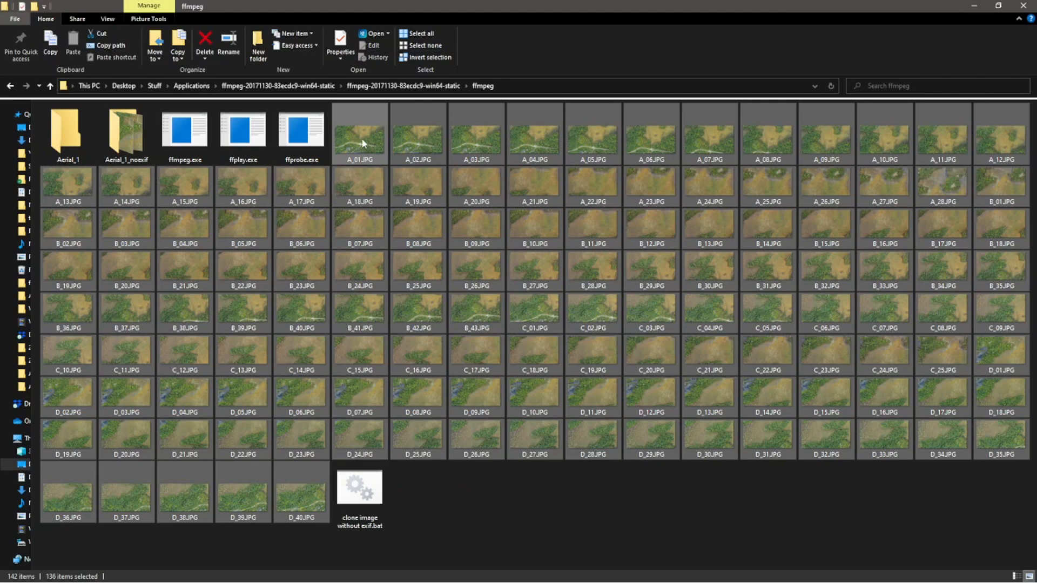
pyautogui.click(362, 143)
pyautogui.keyDown('shift'); pyautogui.click(184, 187); pyautogui.keyUp('shift')
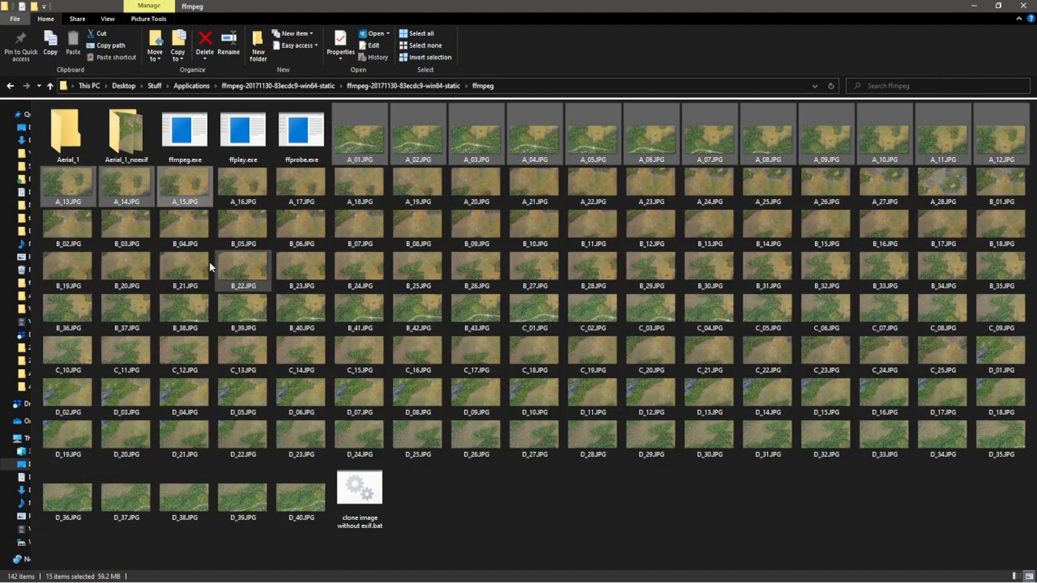
# Run "clone image without exif.bat" on images A_01.JPG through A_05.JPG and clear the selection.
pyautogui.click(374, 147)
pyautogui.keyDown('shift'); pyautogui.click(578, 141); pyautogui.keyUp('shift')
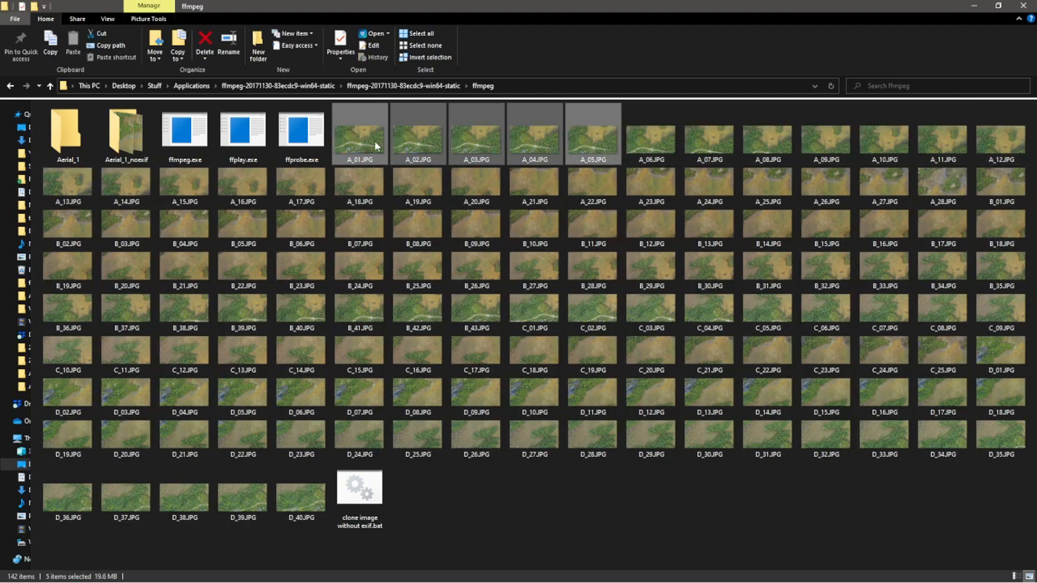
pyautogui.moveTo(375, 141); pyautogui.dragTo(367, 494)
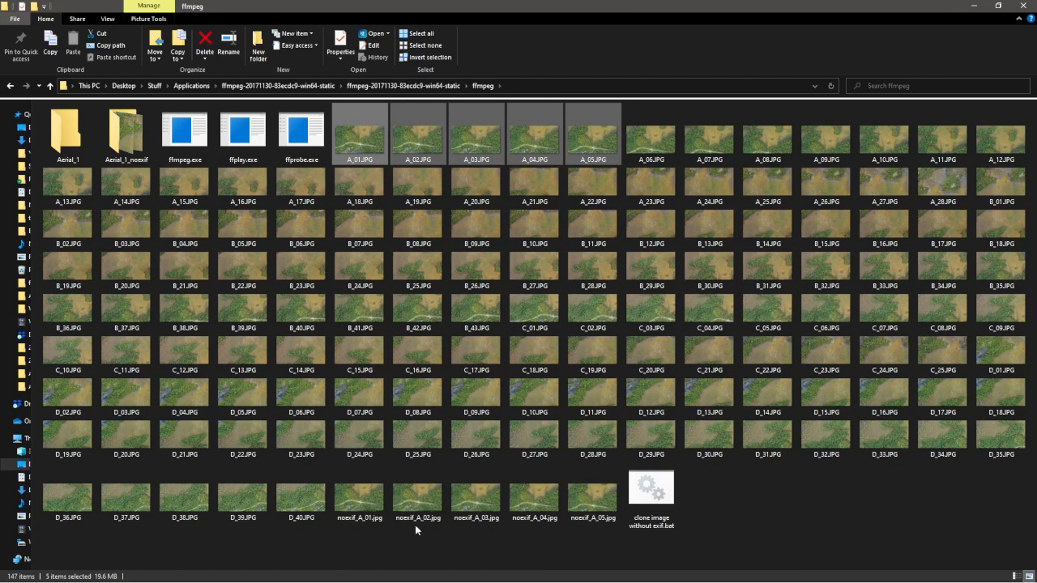
pyautogui.moveTo(366, 549); pyautogui.dragTo(427, 558)
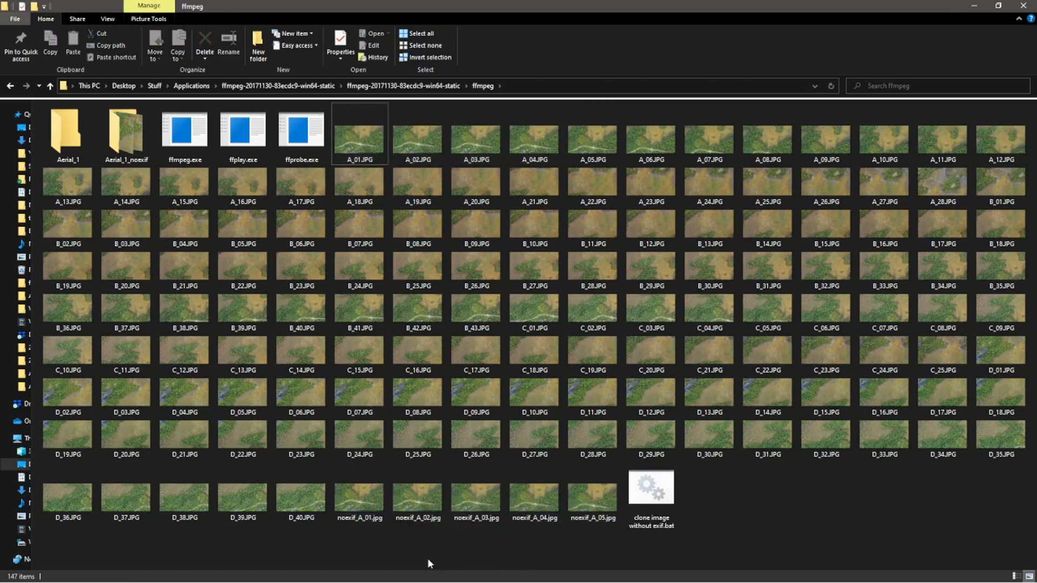
# Inspect the detailed metadata in the properties of noexif_A_01.jpg, including its origin and image information, and close the dialog.
pyautogui.click(362, 499)
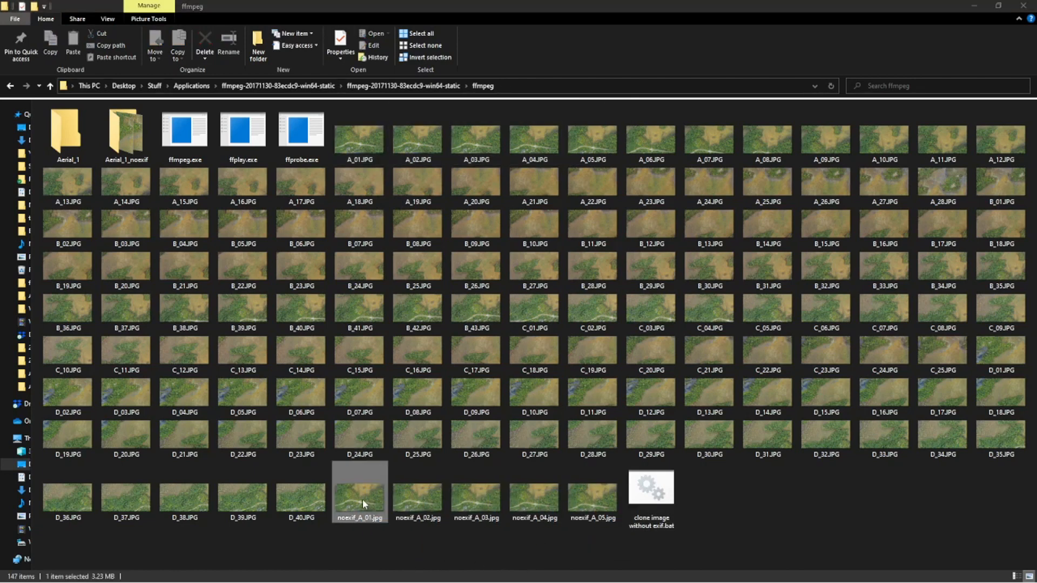
pyautogui.press('alt')
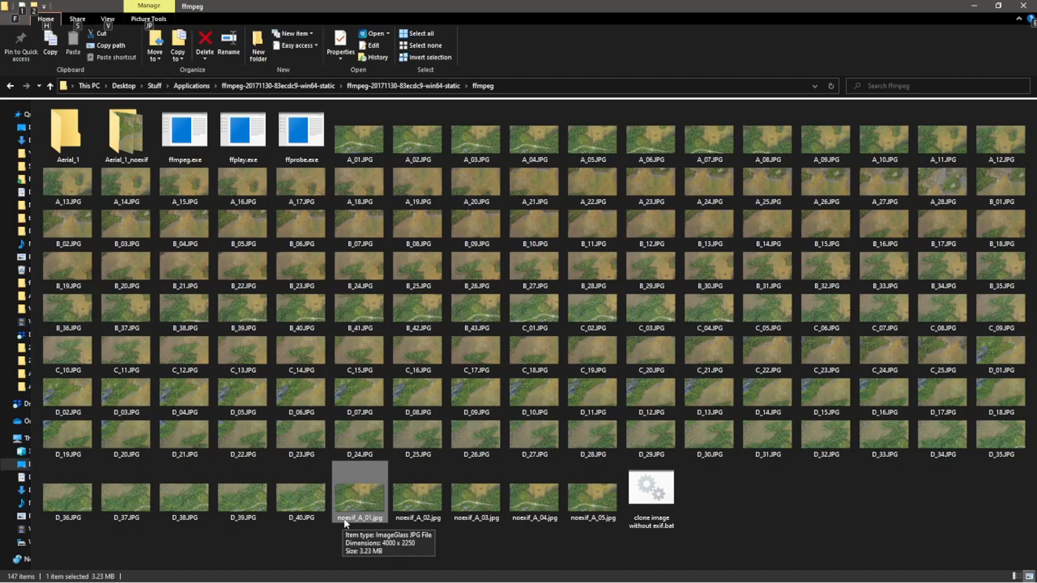
pyautogui.hotkey('alt', 'Return')
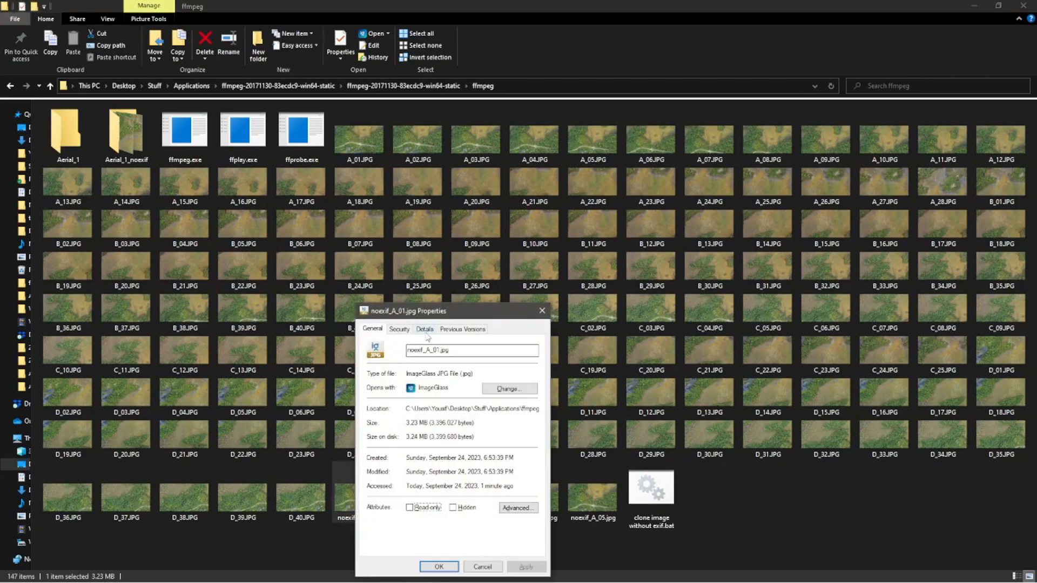
pyautogui.click(424, 328)
pyautogui.moveTo(532, 373)
pyautogui.mouseDown()
pyautogui.moveTo(530, 475)
pyautogui.moveTo(530, 386)
pyautogui.mouseUp()
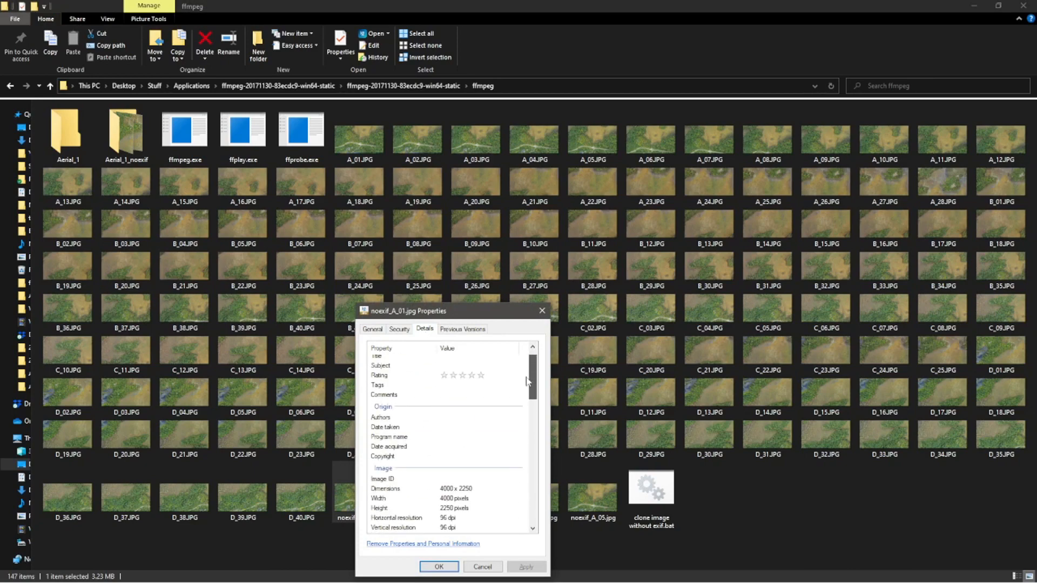
pyautogui.click(482, 567)
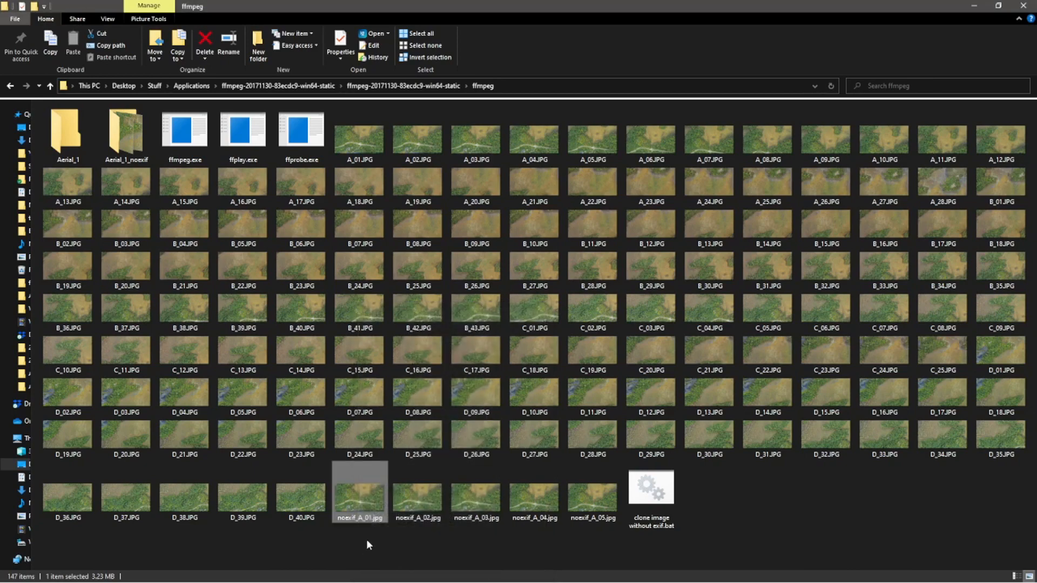
# Open the Aerial_1_noexif folder, look through its images and select noexif_A_01.jpg.
pyautogui.doubleClick(119, 145)
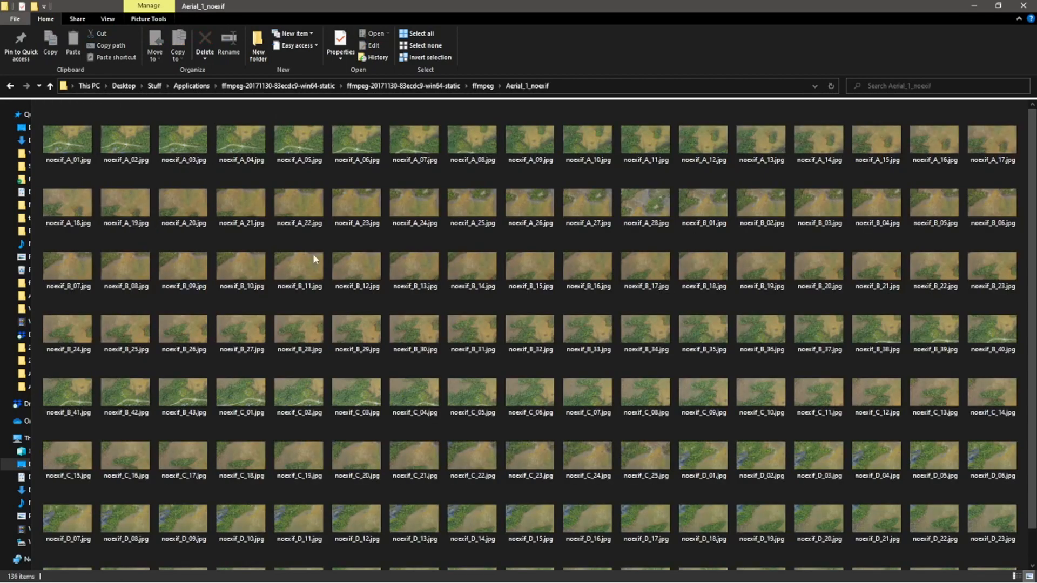
pyautogui.scroll(-1, 697, 441)
pyautogui.scroll(1, 747, 539)
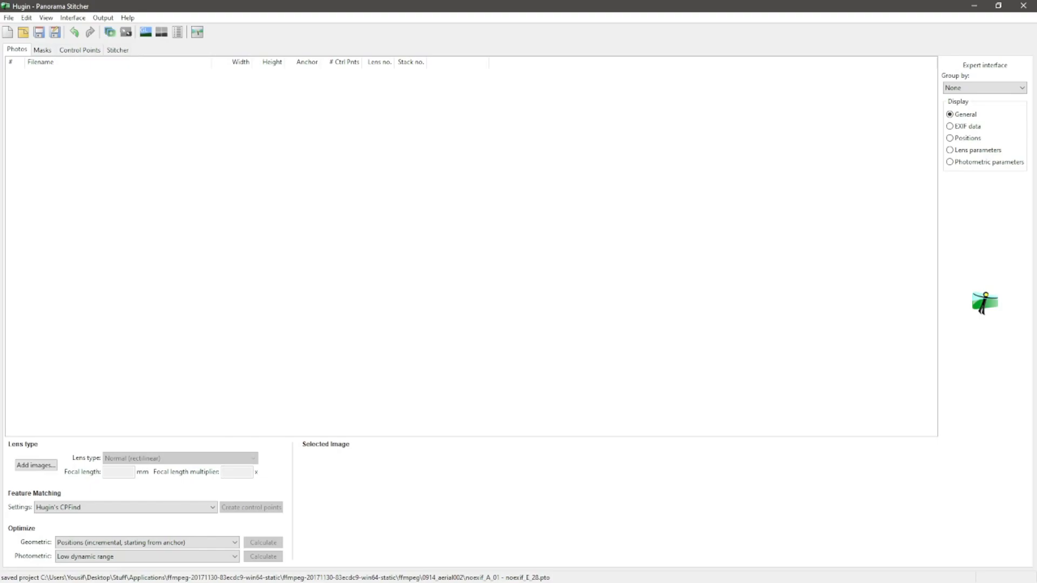
pyautogui.hotkey('alt', 'Tab')
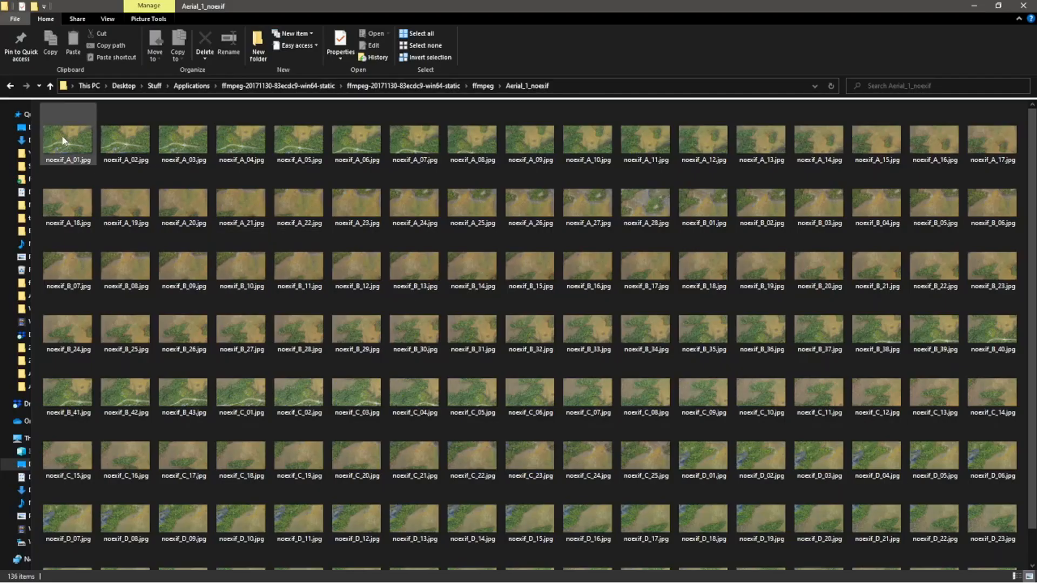
pyautogui.click(63, 142)
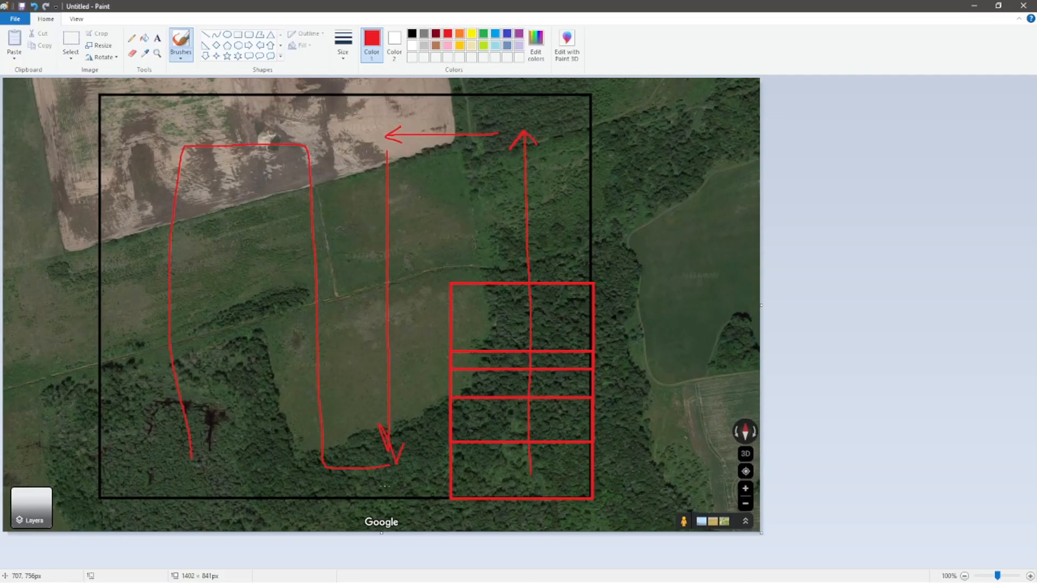
# Outline the flight columns on the aerial map with tall red rectangles to illustrate the image rows, and undo these rectangles.
pyautogui.moveTo(445, 89); pyautogui.dragTo(598, 492)
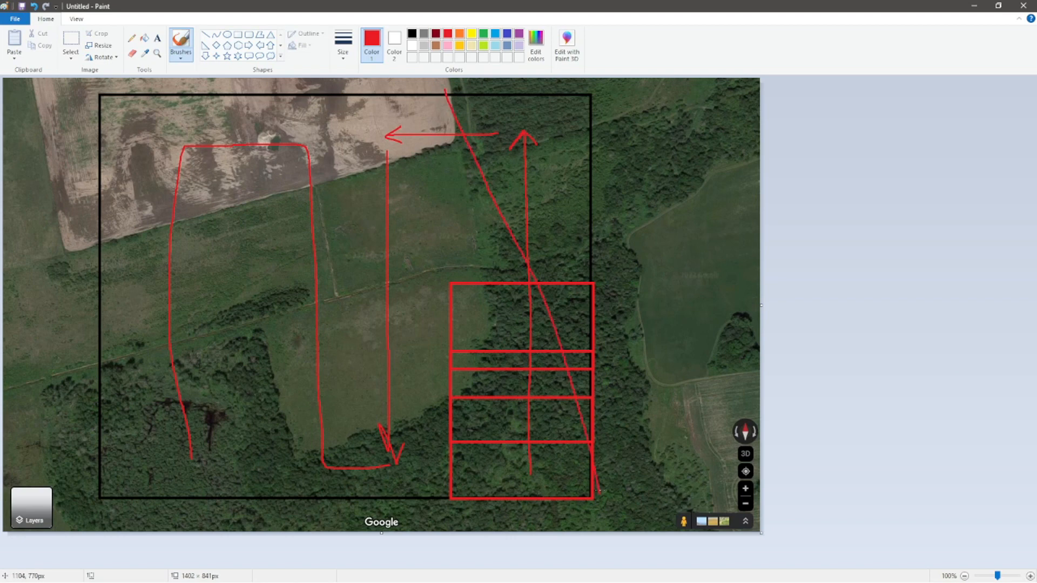
pyautogui.hotkey('ctrl', 'z')
pyautogui.click(237, 34)
pyautogui.moveTo(440, 84); pyautogui.dragTo(600, 508)
pyautogui.moveTo(427, 518)
pyautogui.mouseDown()
pyautogui.moveTo(301, 146)
pyautogui.moveTo(254, 88)
pyautogui.mouseUp()
pyautogui.moveTo(189, 85)
pyautogui.mouseDown()
pyautogui.moveTo(250, 481)
pyautogui.moveTo(232, 507)
pyautogui.mouseUp()
pyautogui.hotkey('ctrl', 'z')
pyautogui.hotkey('ctrl', 'z')
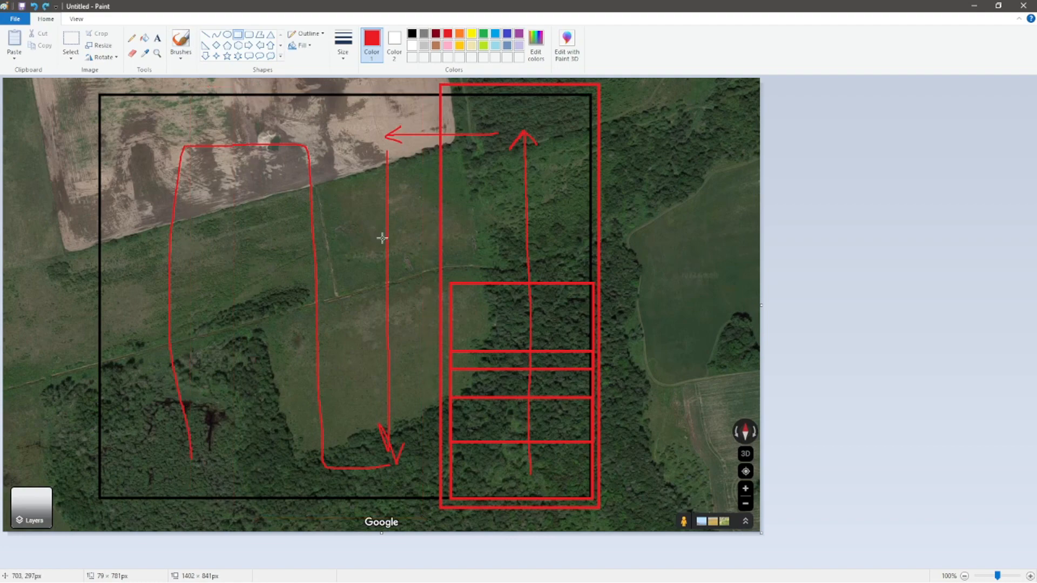
pyautogui.hotkey('ctrl', 'z')
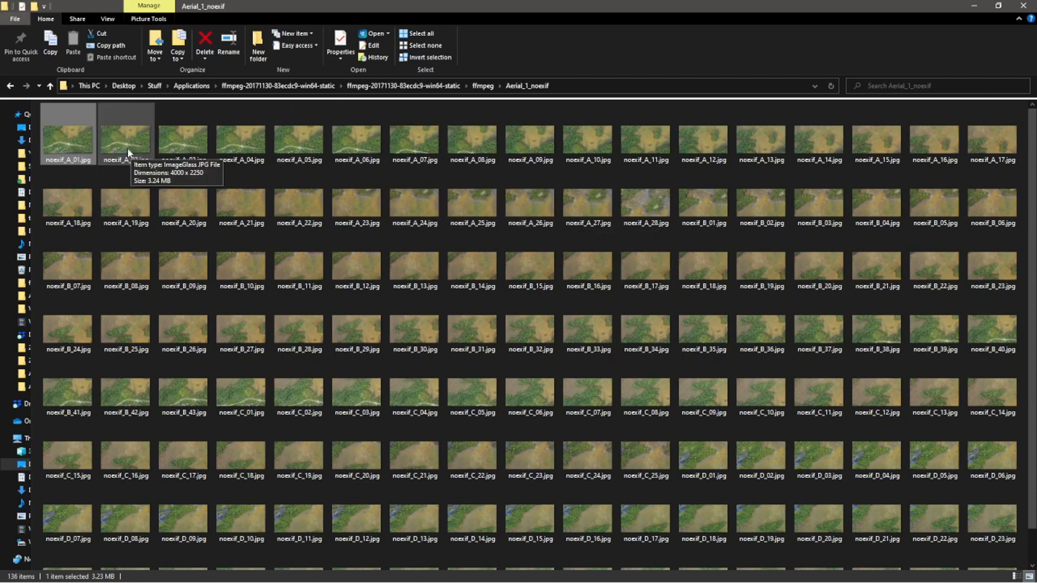
# Highlight the whole A series from noexif_A_01.jpg through noexif_A_28.jpg, and narrow the selection to noexif_A_01.jpg through noexif_A_04.jpg.
pyautogui.keyDown('shift'); pyautogui.click(641, 222); pyautogui.keyUp('shift')
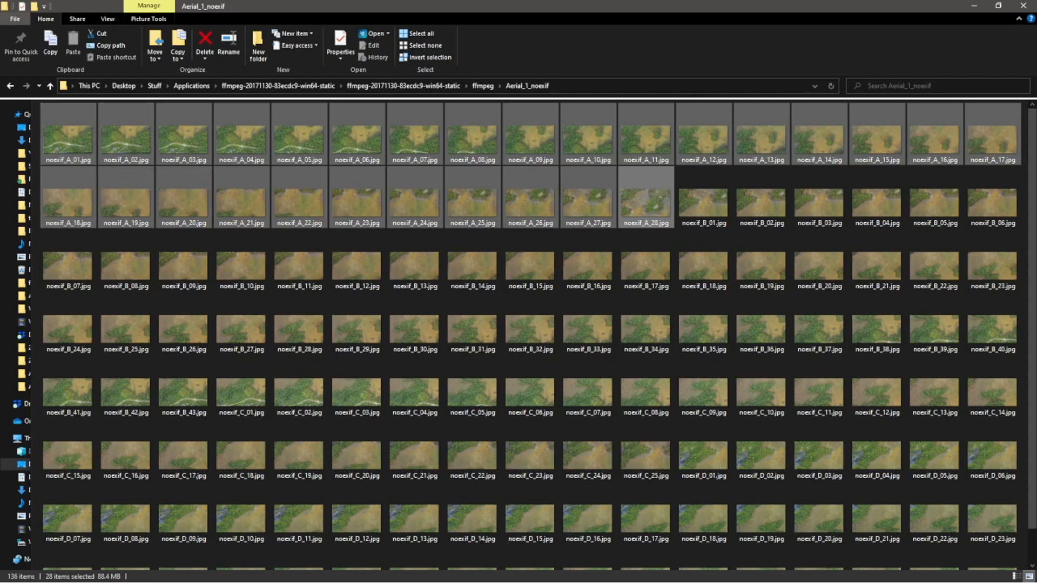
pyautogui.click(74, 139)
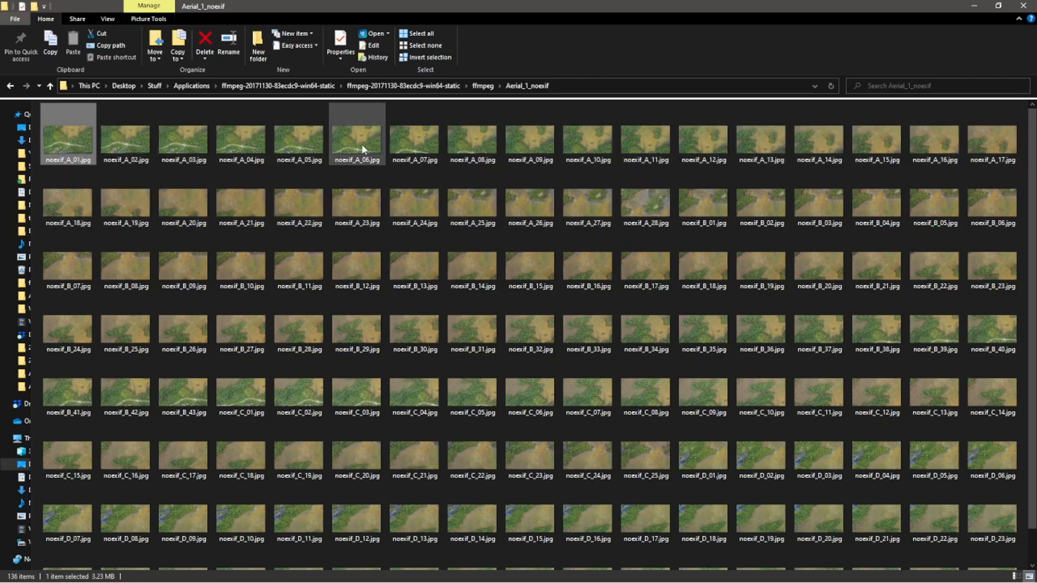
pyautogui.click(648, 208)
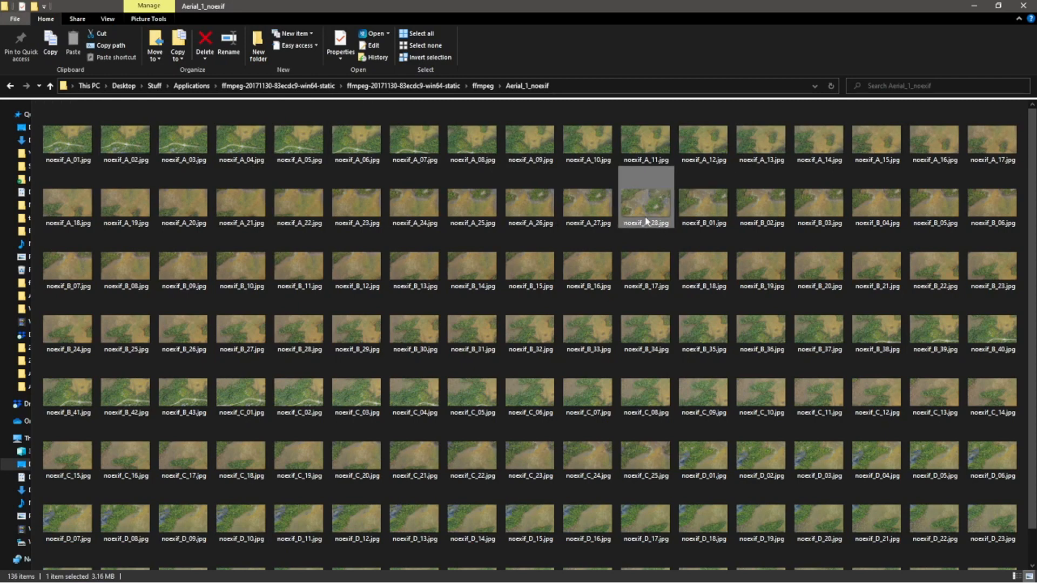
pyautogui.click(80, 151)
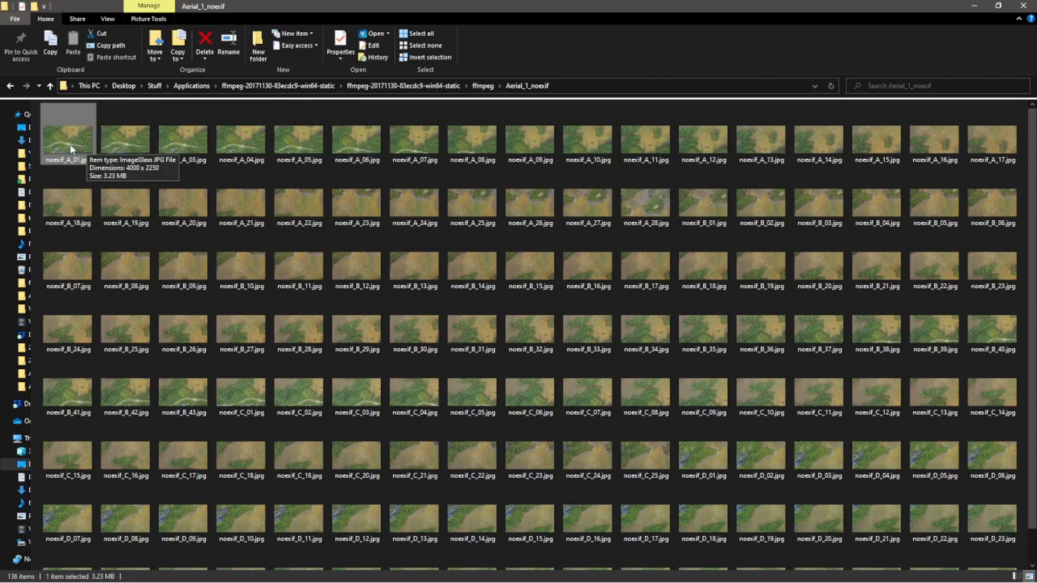
pyautogui.keyDown('shift'); pyautogui.click(644, 210); pyautogui.keyUp('shift')
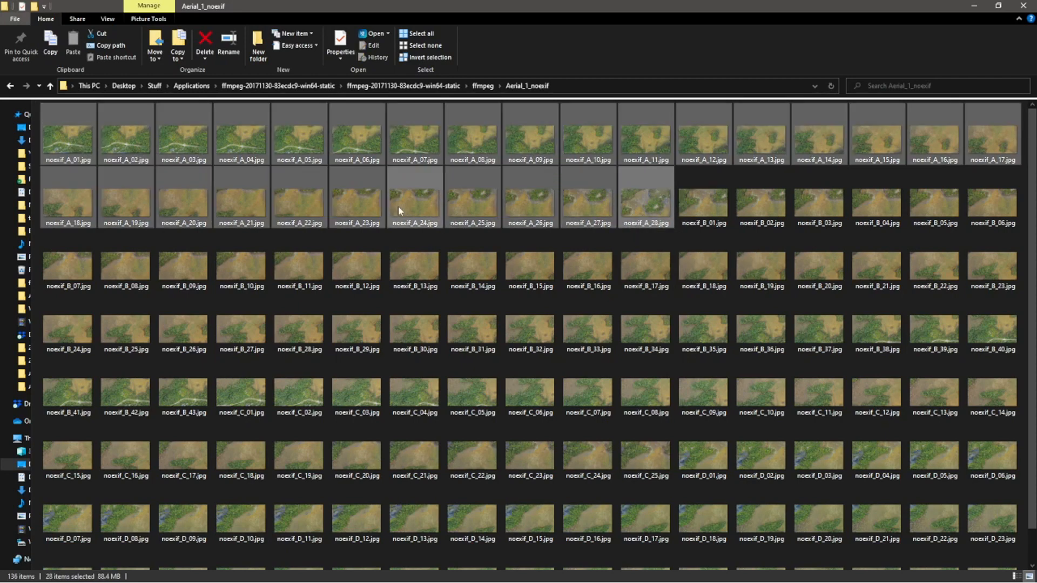
pyautogui.click(76, 148)
pyautogui.keyDown('shift'); pyautogui.click(226, 139); pyautogui.keyUp('shift')
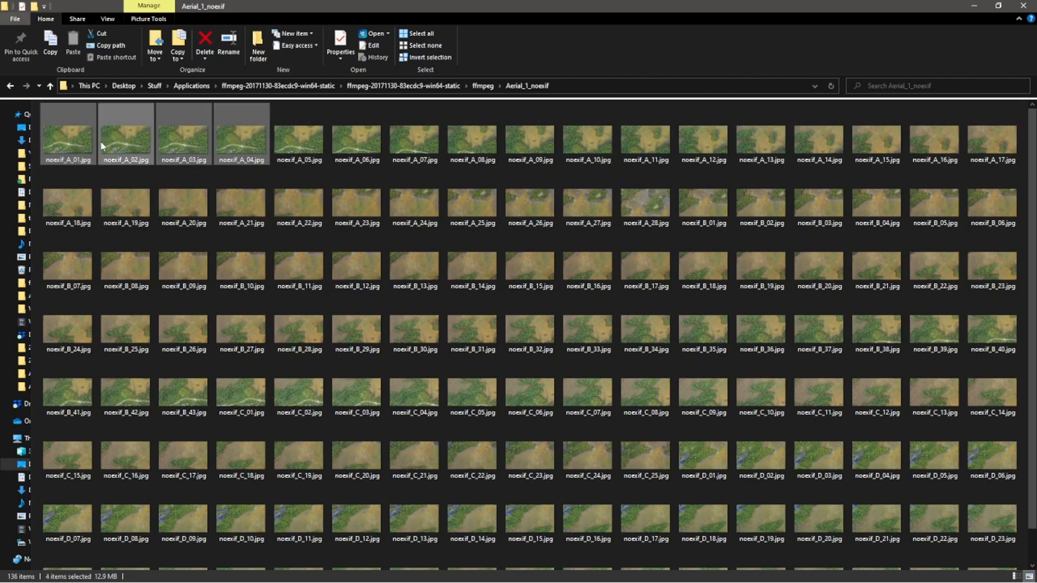
# Select every third image from noexif_A_01.jpg through noexif_A_25.jpg, plus noexif_A_27.jpg and noexif_A_28.jpg.
pyautogui.click(84, 144)
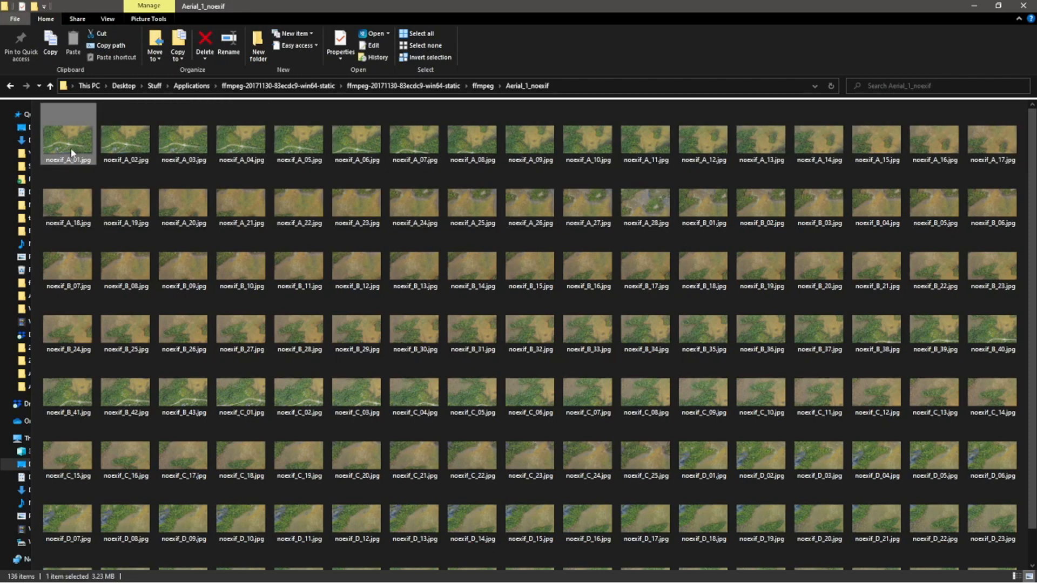
pyautogui.keyDown('ctrl'); pyautogui.click(225, 136); pyautogui.keyUp('ctrl')
pyautogui.keyDown('ctrl'); pyautogui.click(419, 146); pyautogui.keyUp('ctrl')
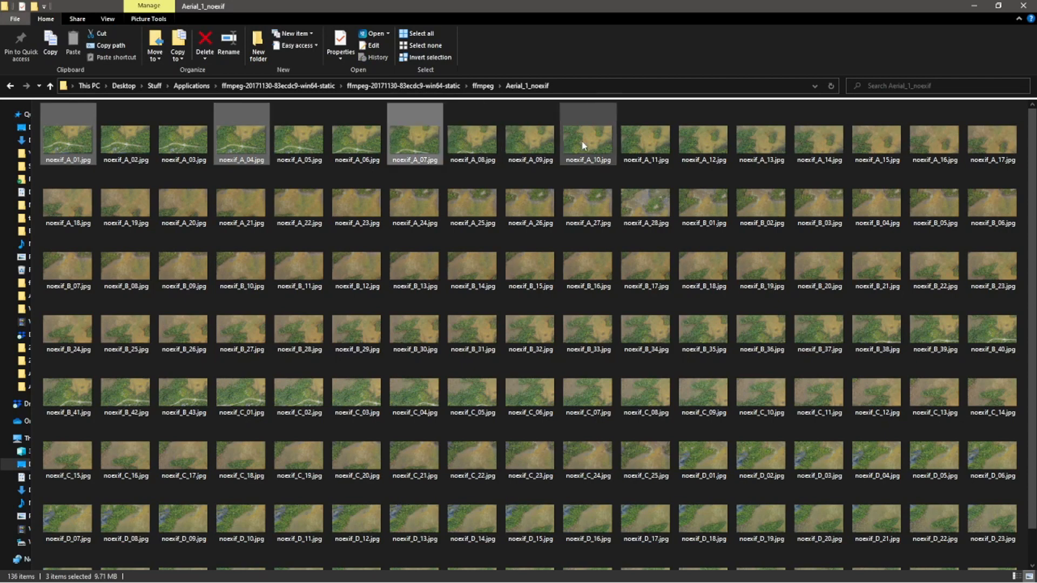
pyautogui.keyDown('ctrl'); pyautogui.click(587, 139); pyautogui.keyUp('ctrl')
pyautogui.keyDown('ctrl'); pyautogui.click(749, 138); pyautogui.keyUp('ctrl')
pyautogui.keyDown('ctrl'); pyautogui.click(923, 138); pyautogui.keyUp('ctrl')
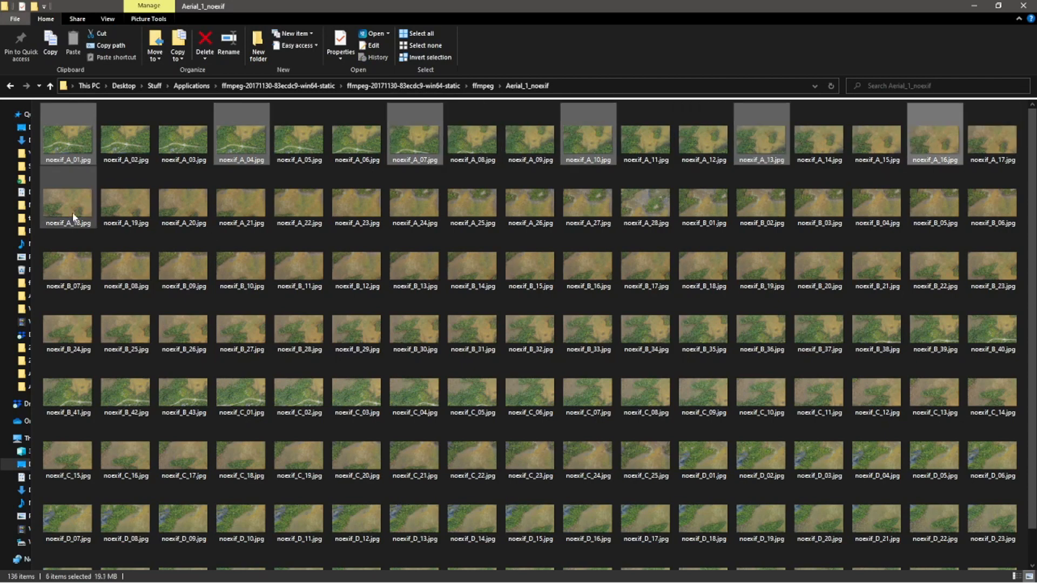
pyautogui.keyDown('ctrl'); pyautogui.click(126, 204); pyautogui.keyUp('ctrl')
pyautogui.keyDown('ctrl'); pyautogui.click(299, 203); pyautogui.keyUp('ctrl')
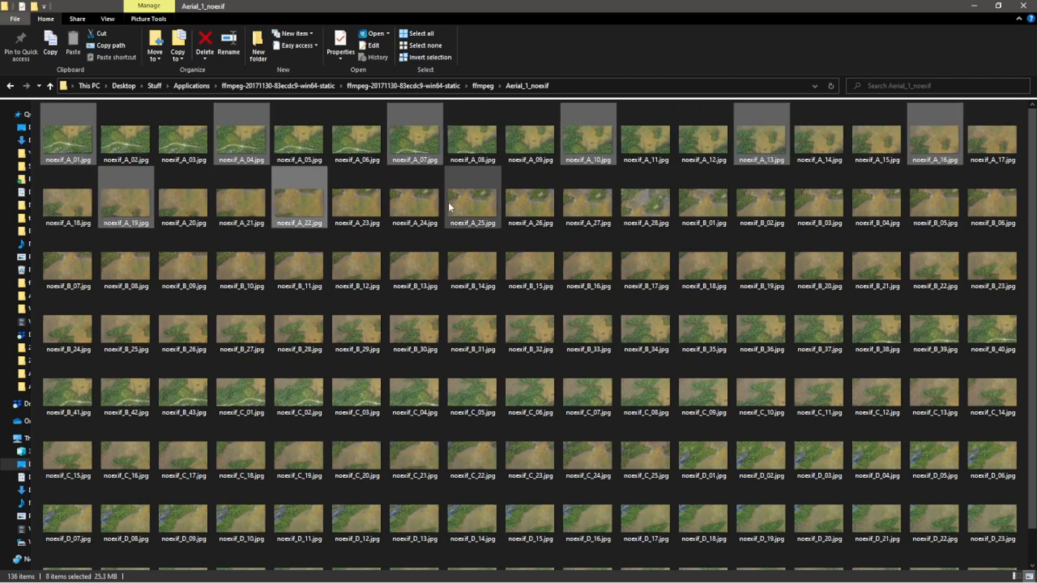
pyautogui.keyDown('ctrl'); pyautogui.click(465, 203); pyautogui.keyUp('ctrl')
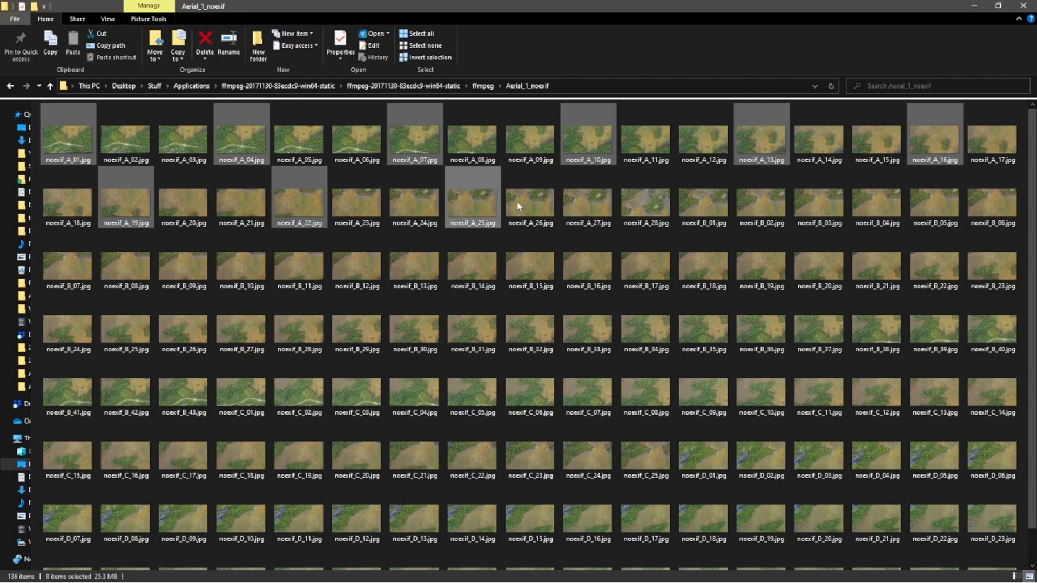
pyautogui.keyDown('ctrl'); pyautogui.click(602, 203); pyautogui.keyUp('ctrl')
pyautogui.keyDown('ctrl'); pyautogui.click(637, 203); pyautogui.keyUp('ctrl')
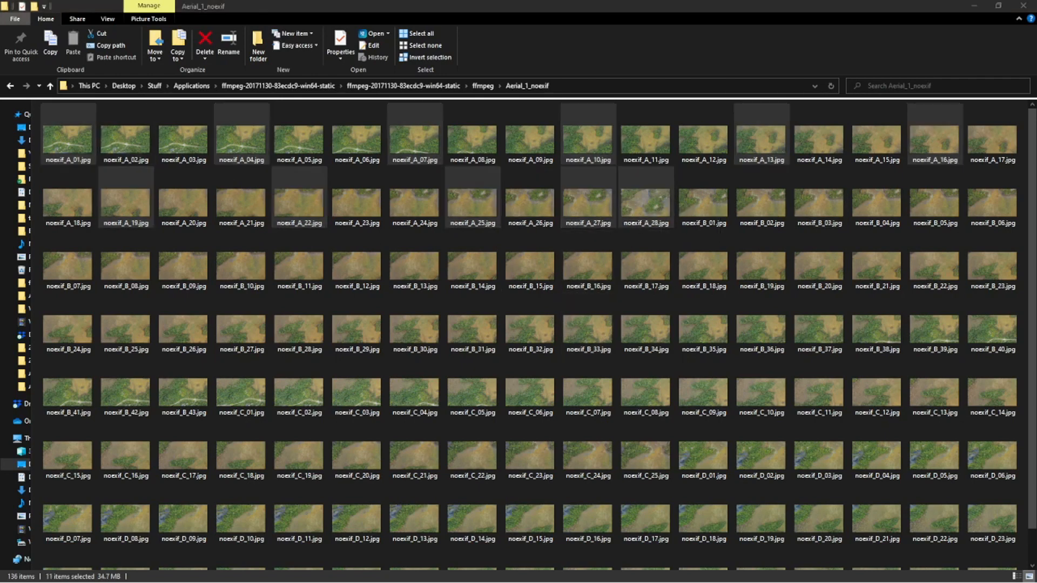
# Add the selected images to the photo list in Hugin with a horizontal field of view of 5 degrees.
pyautogui.hotkey('alt', 'Tab')
pyautogui.hotkey('alt', 'Tab')
pyautogui.moveTo(415, 157); pyautogui.dragTo(302, 209)
pyautogui.hotkey('alt', 'Tab')
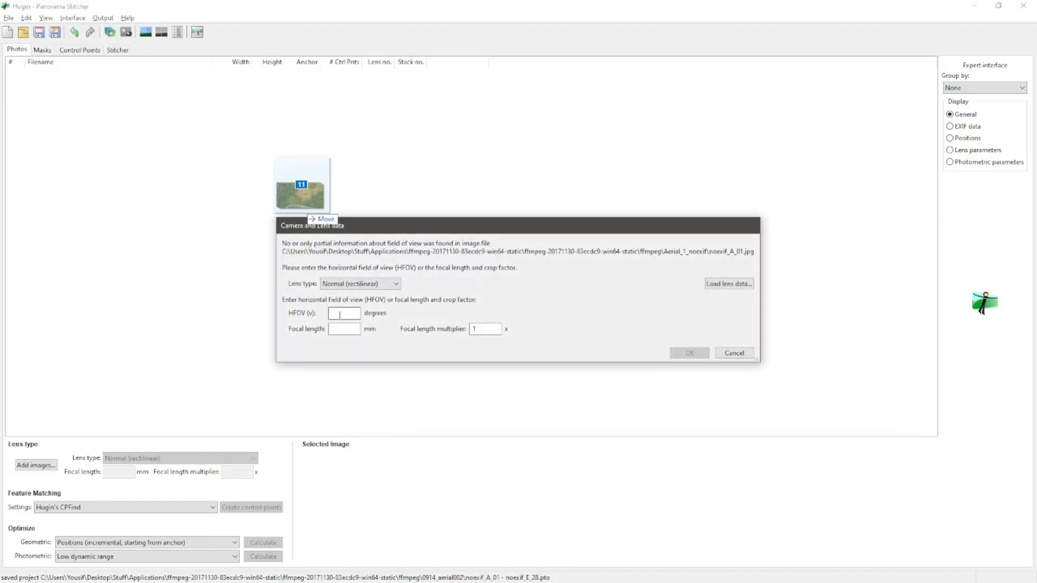
pyautogui.write('5')
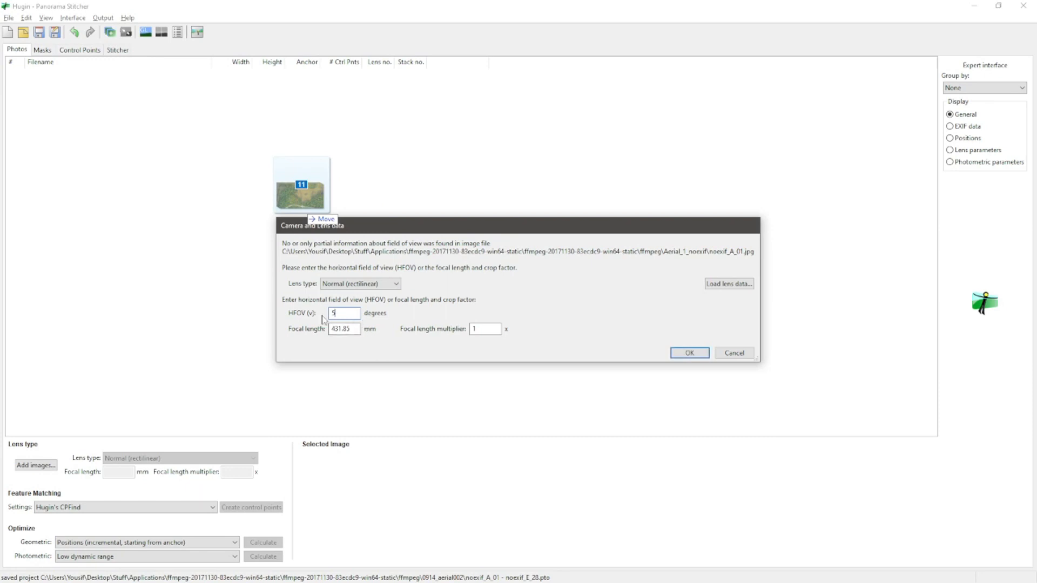
pyautogui.click(686, 352)
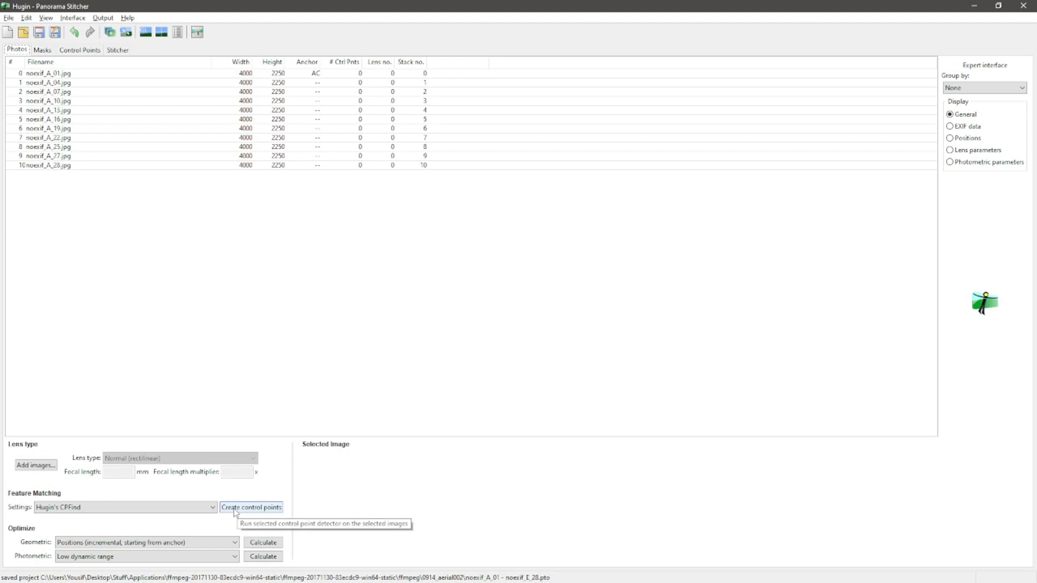
# Create control points for the images with Hugin's CPFind and set the geometric optimization to Custom parameters.
pyautogui.click(236, 509)
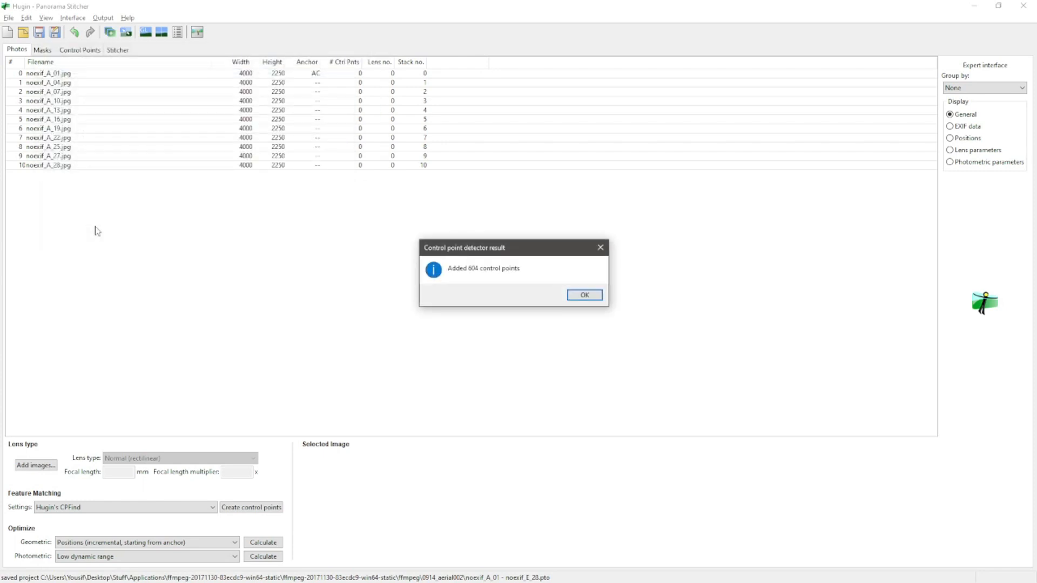
pyautogui.click(582, 296)
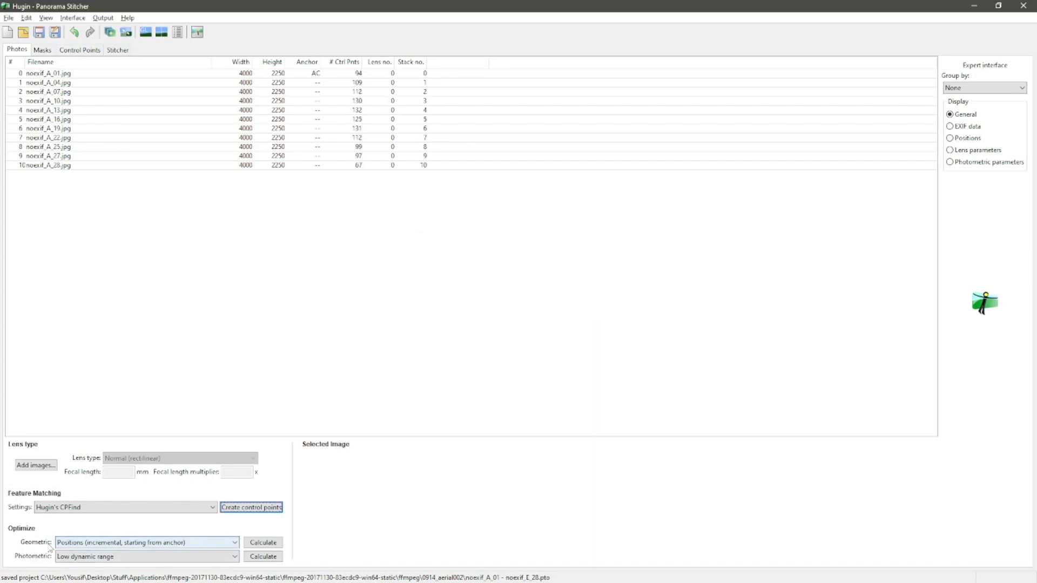
pyautogui.click(84, 545)
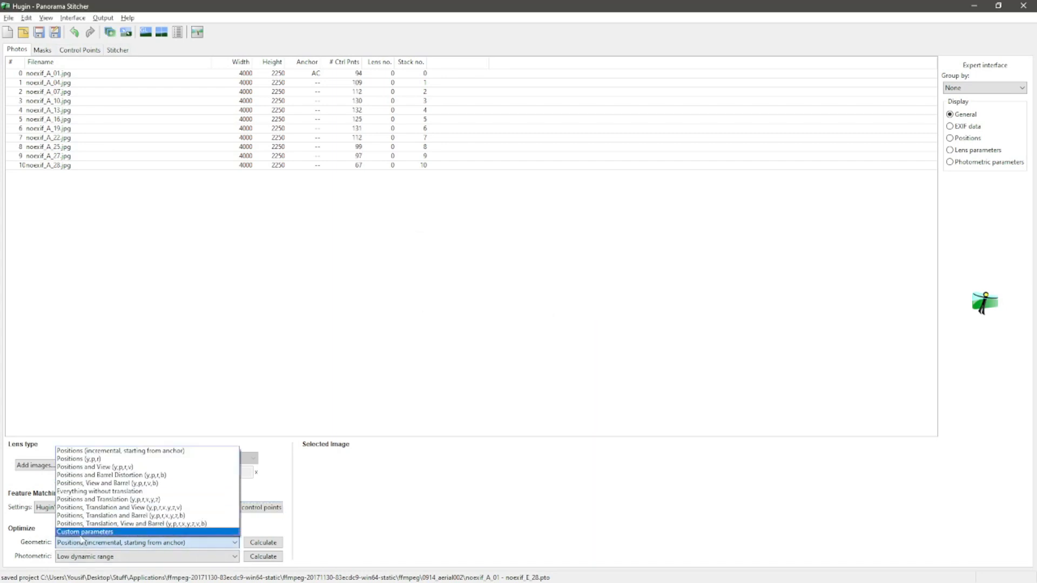
pyautogui.click(81, 534)
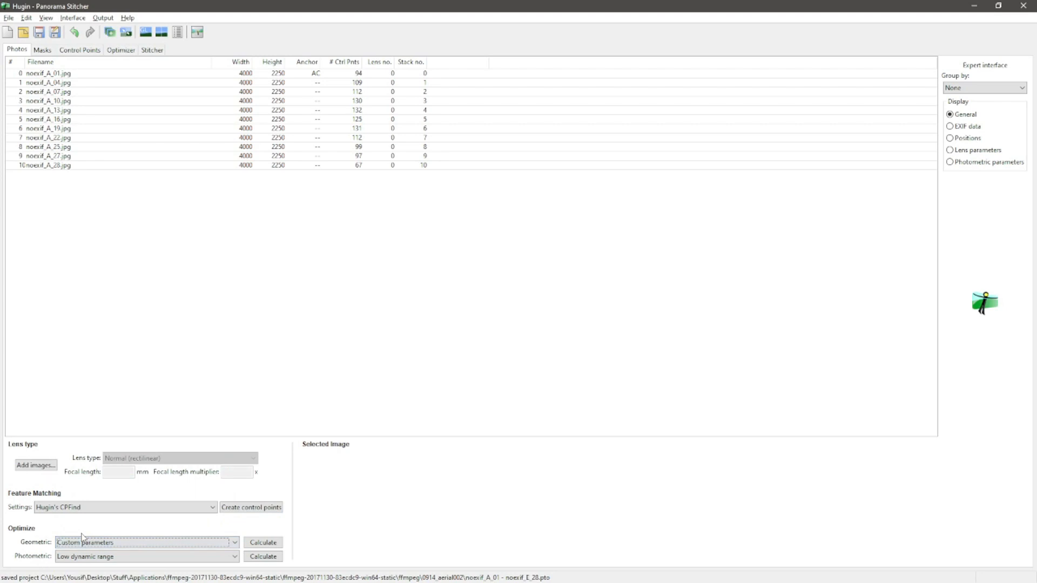
# Open the geometric optimizer settings and check that the interface mode is Expert.
pyautogui.click(119, 51)
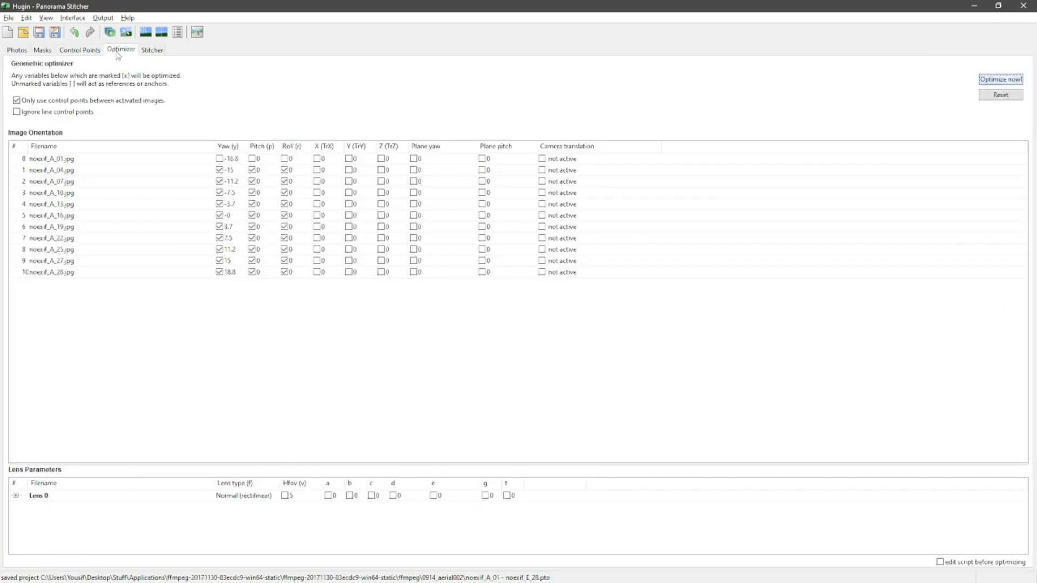
pyautogui.click(72, 18)
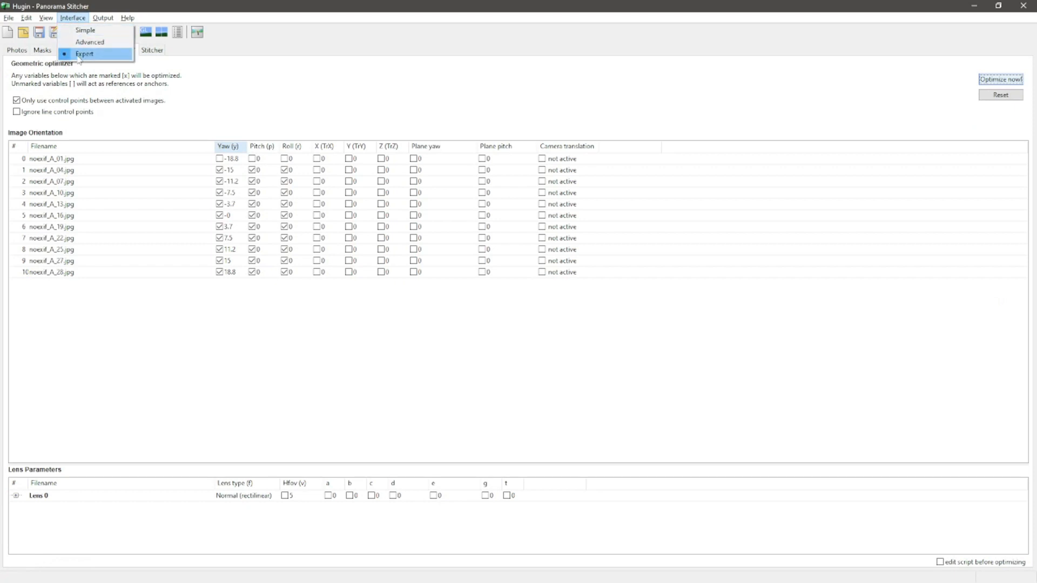
pyautogui.click(225, 123)
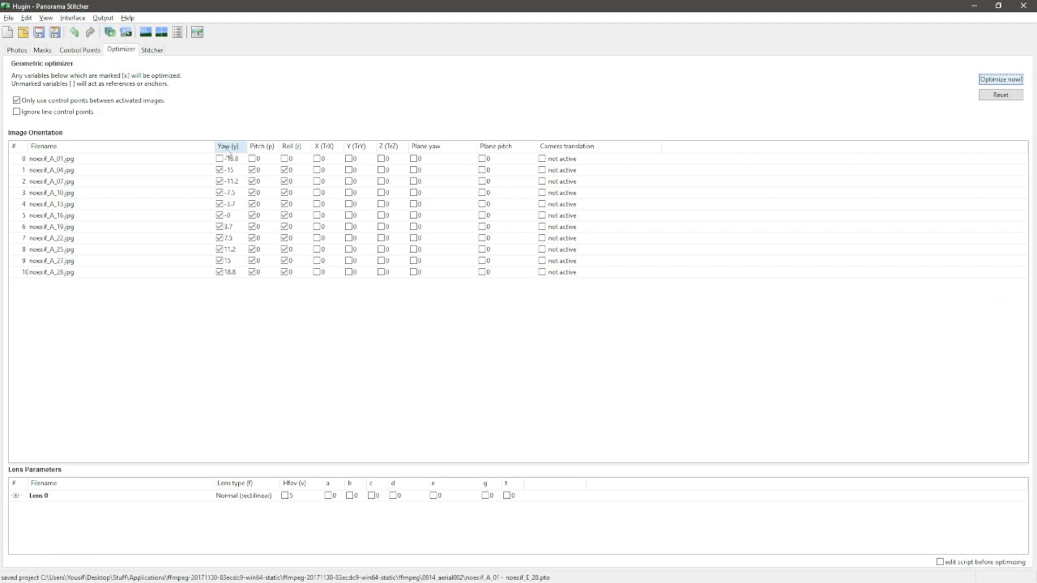
# Exclude yaw and pitch from the geometric optimization for all images.
pyautogui.rightClick(229, 150)
pyautogui.click(261, 166)
pyautogui.rightClick(263, 148)
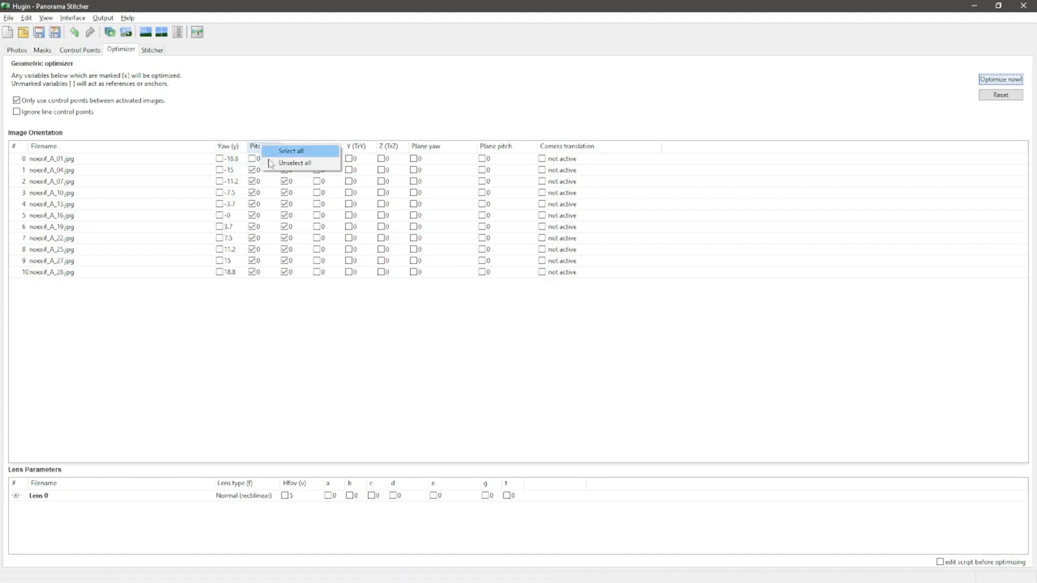
pyautogui.click(294, 166)
# Include the X, Y and Z translation (TrX, TrY, TrZ) of the images in the optimization.
pyautogui.rightClick(321, 149)
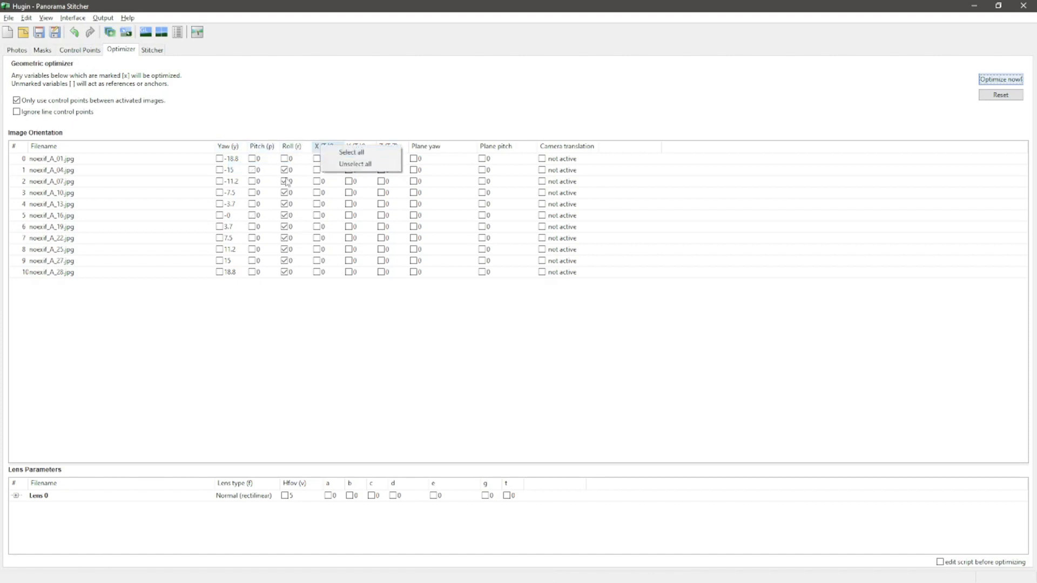
pyautogui.click(351, 152)
pyautogui.rightClick(350, 146)
pyautogui.click(381, 152)
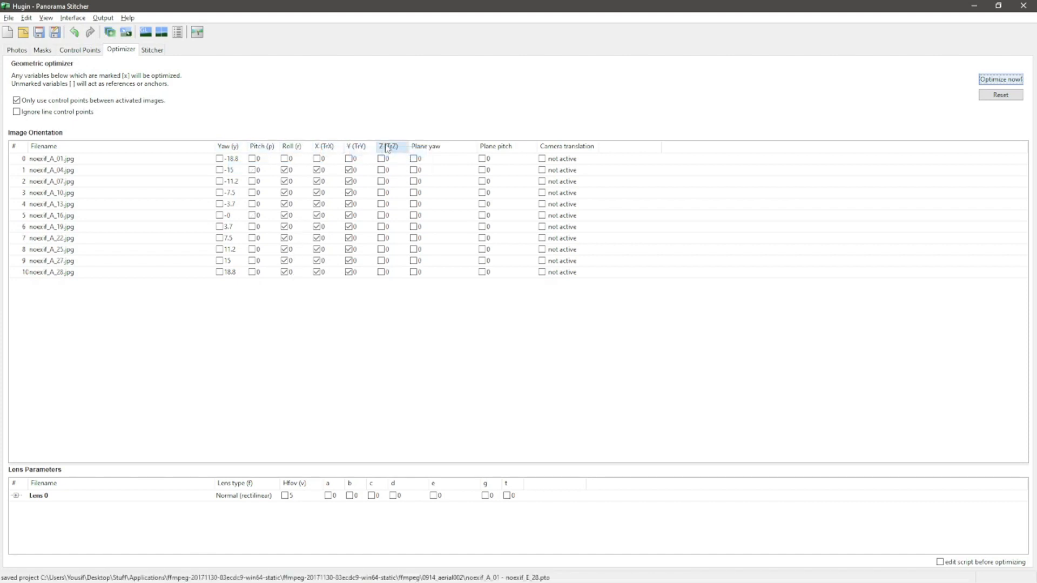
pyautogui.rightClick(386, 145)
pyautogui.click(454, 153)
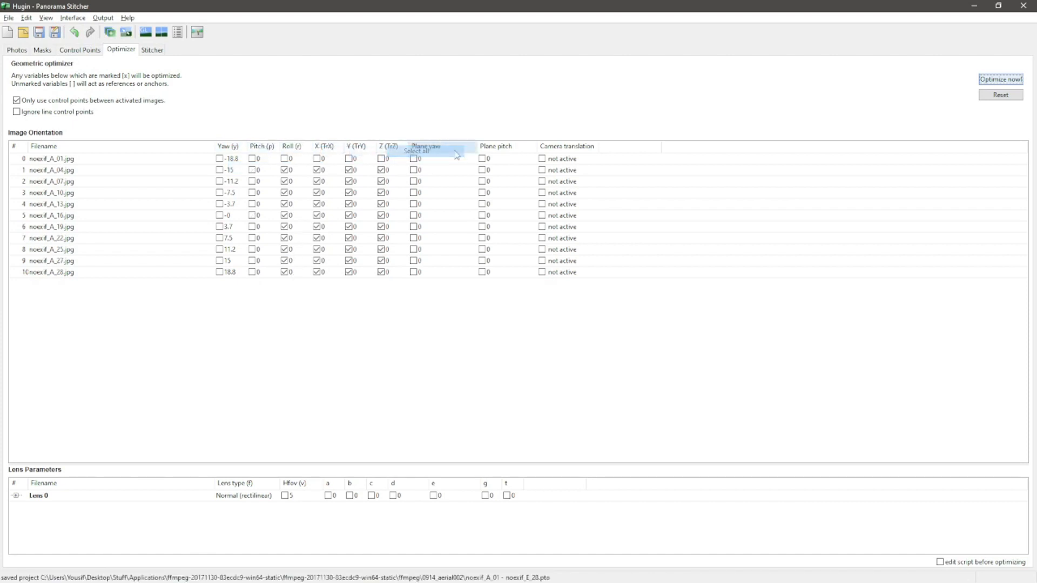
# Reset the image orientation, translation parameters, field of view and lens parameters.
pyautogui.click(999, 98)
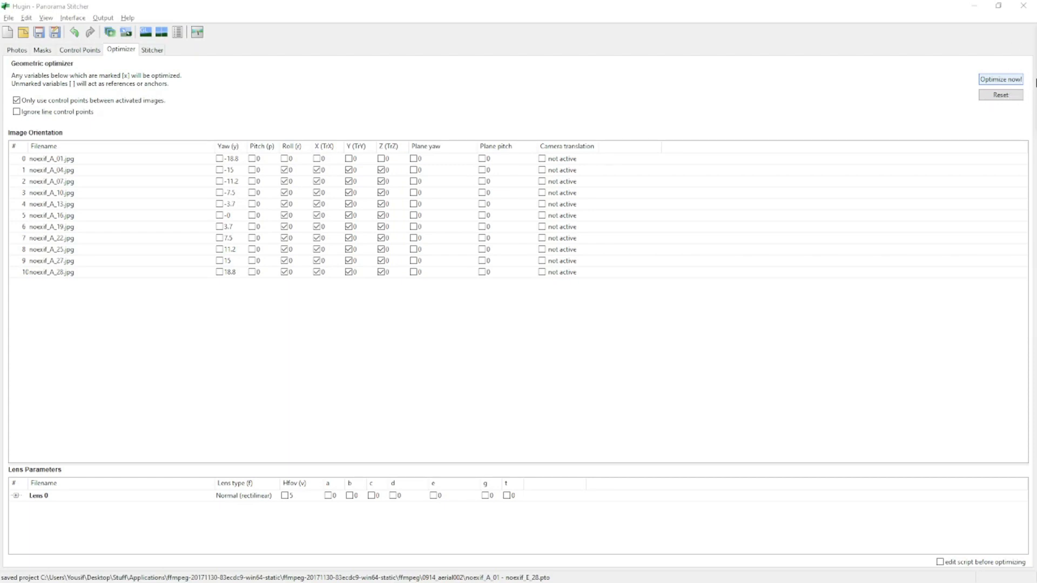
pyautogui.click(1000, 95)
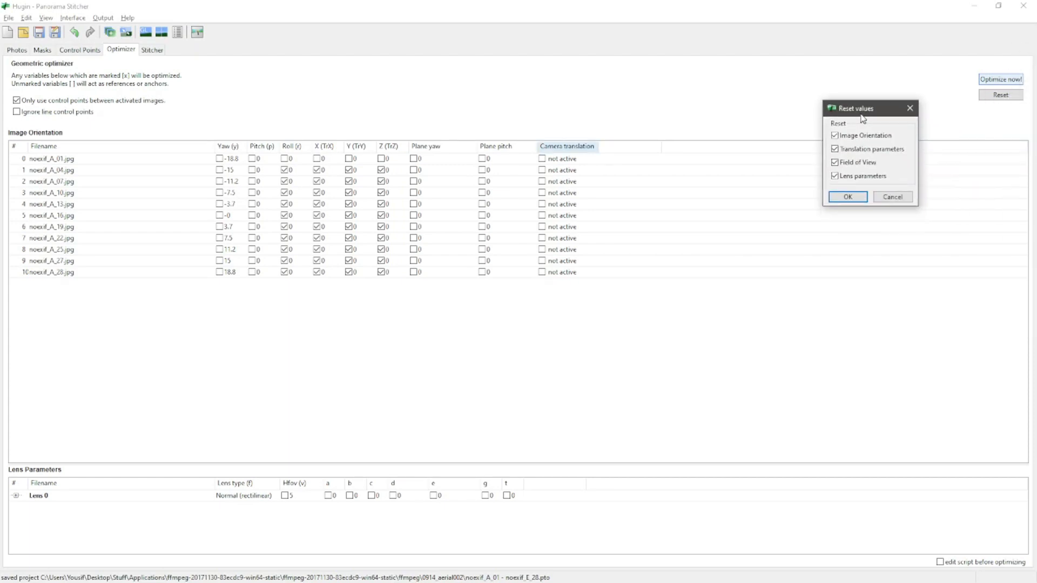
pyautogui.click(852, 190)
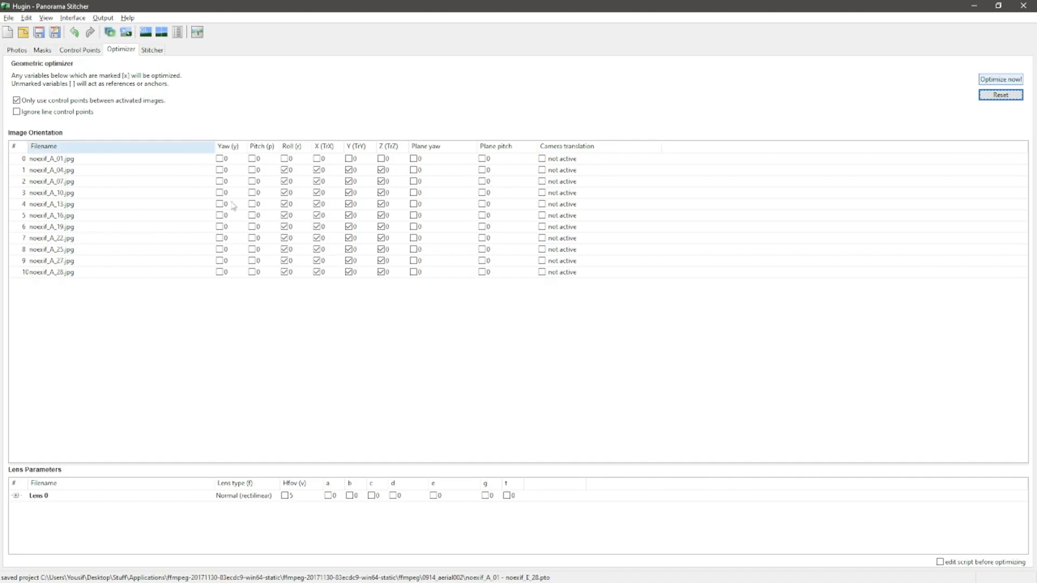
# Run the geometric optimizer with the chosen variables and apply its changes to the images.
pyautogui.click(1001, 79)
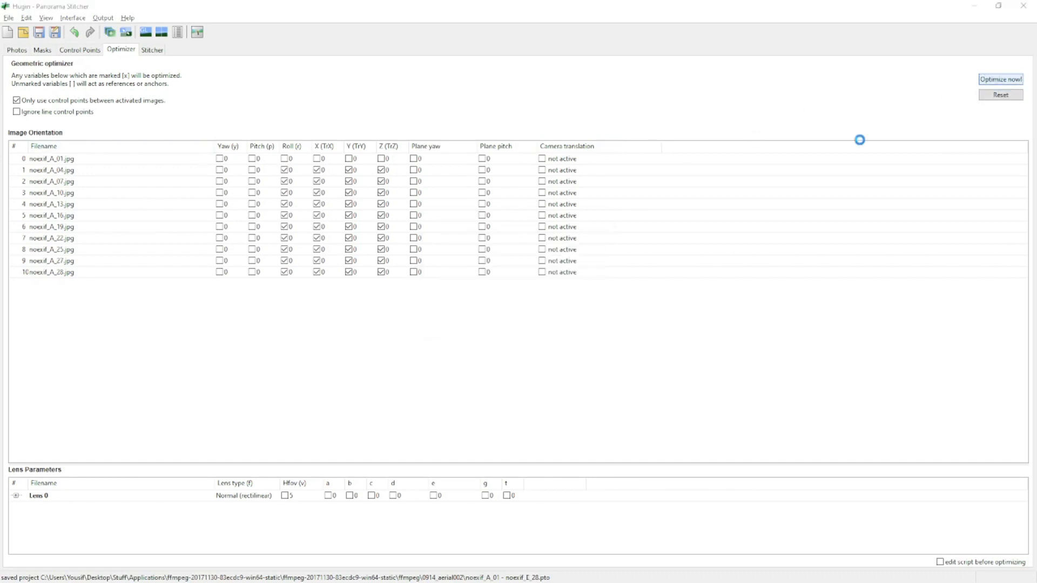
pyautogui.moveTo(545, 235); pyautogui.dragTo(496, 251)
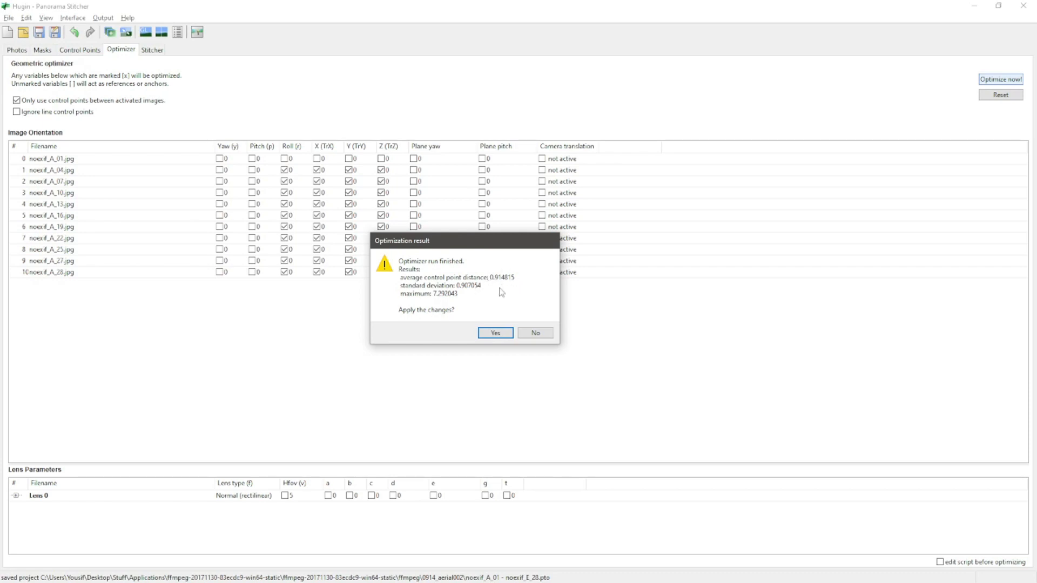
pyautogui.click(495, 333)
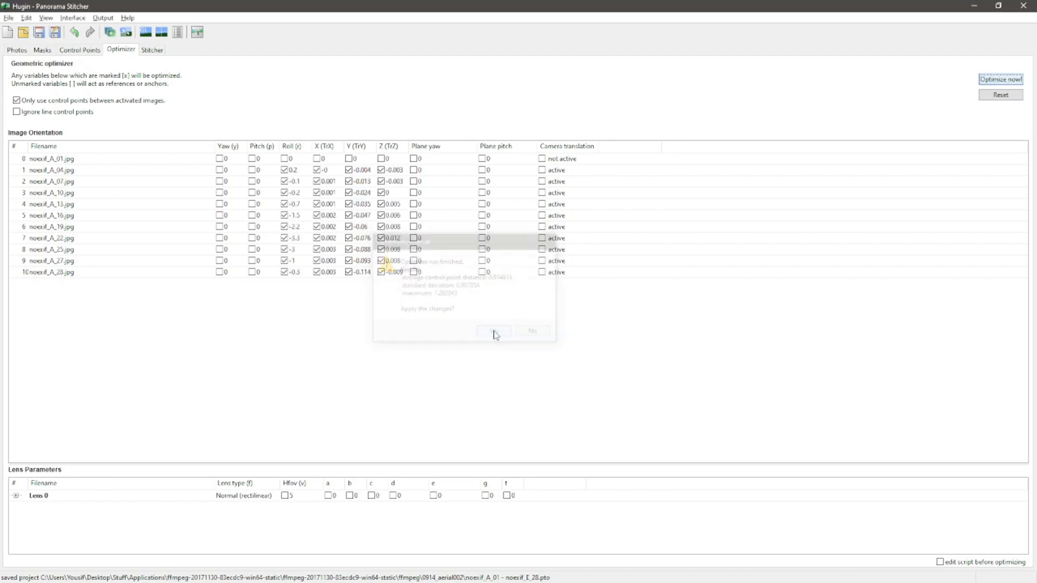
# Open the fast panorama preview and set its overview mode to Mosaic plane.
pyautogui.click(47, 19)
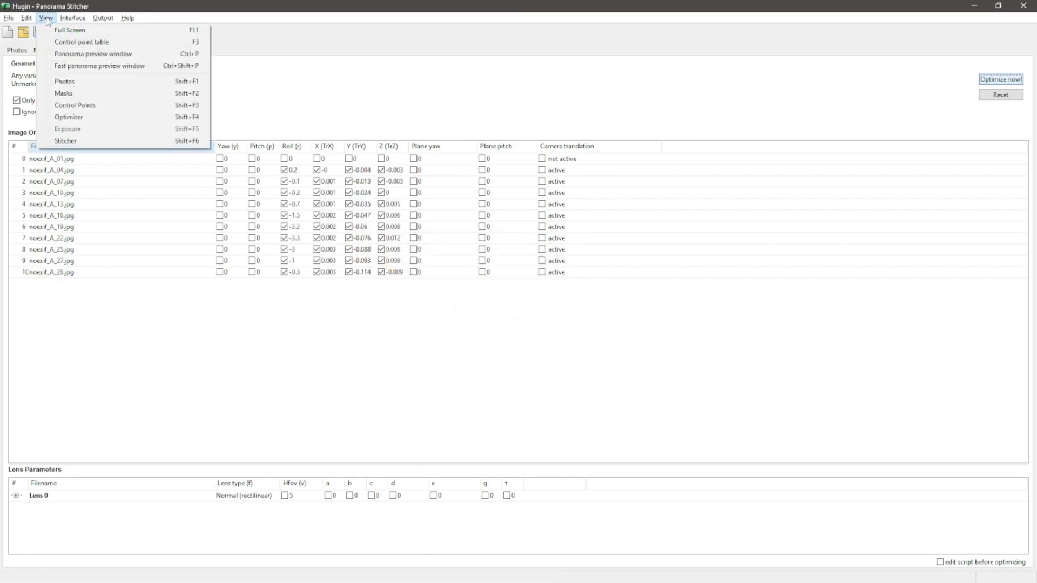
pyautogui.click(75, 69)
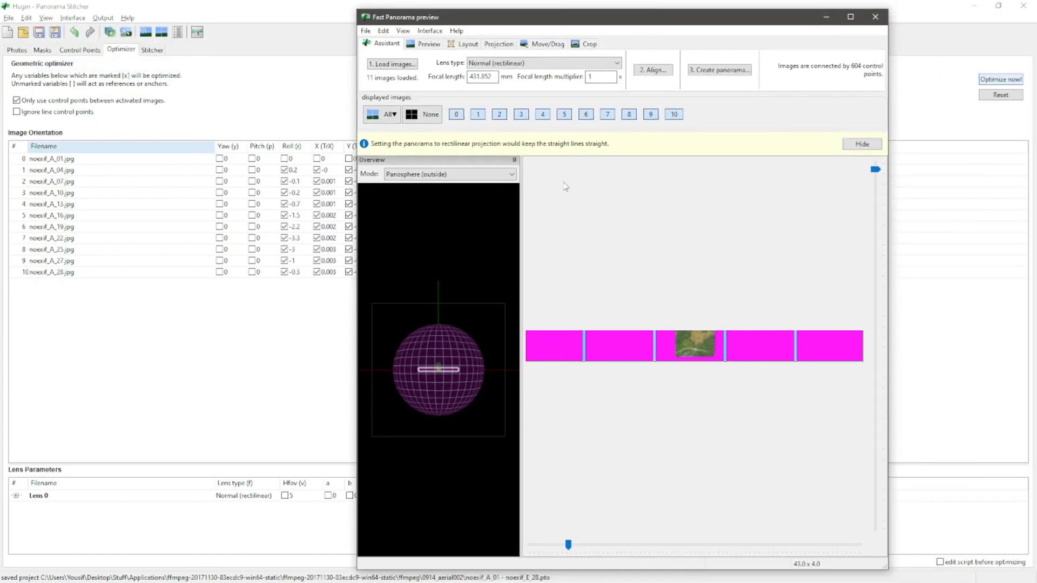
pyautogui.click(498, 44)
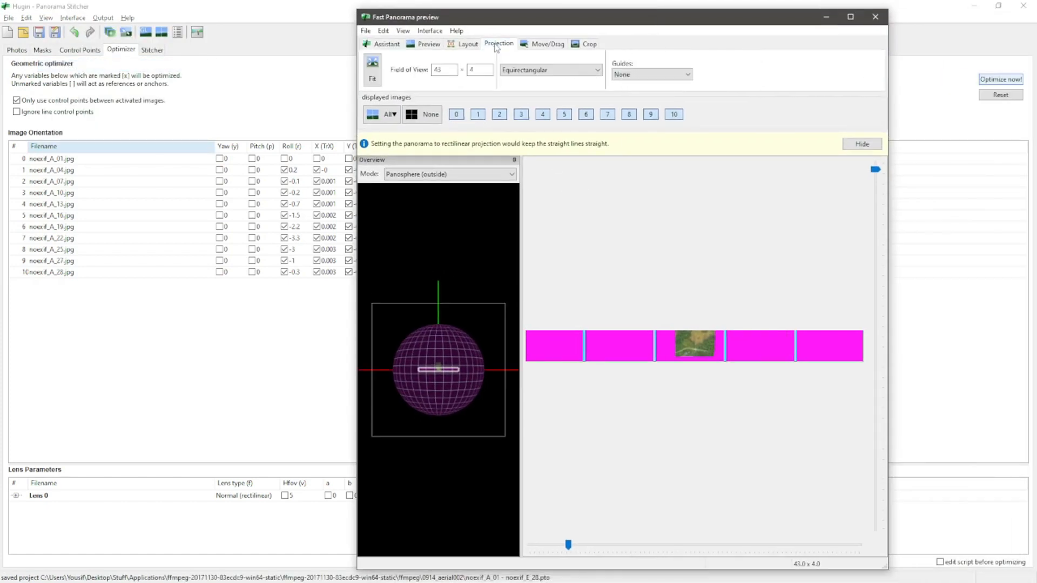
pyautogui.click(435, 174)
pyautogui.click(430, 202)
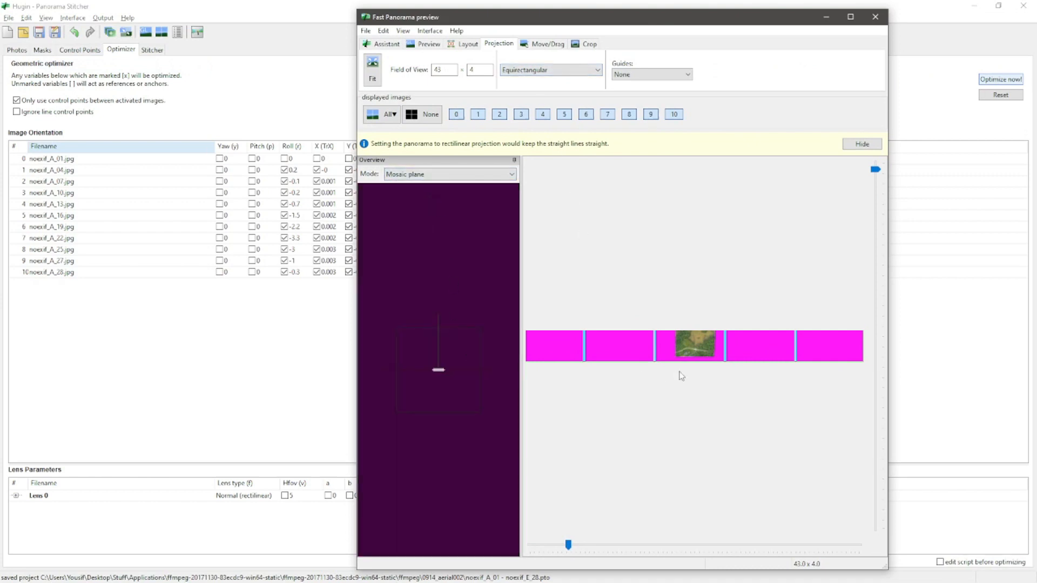
# Set the panorama's field of view to 10 by 13 degrees and move the image strip to the middle of the canvas.
pyautogui.click(542, 46)
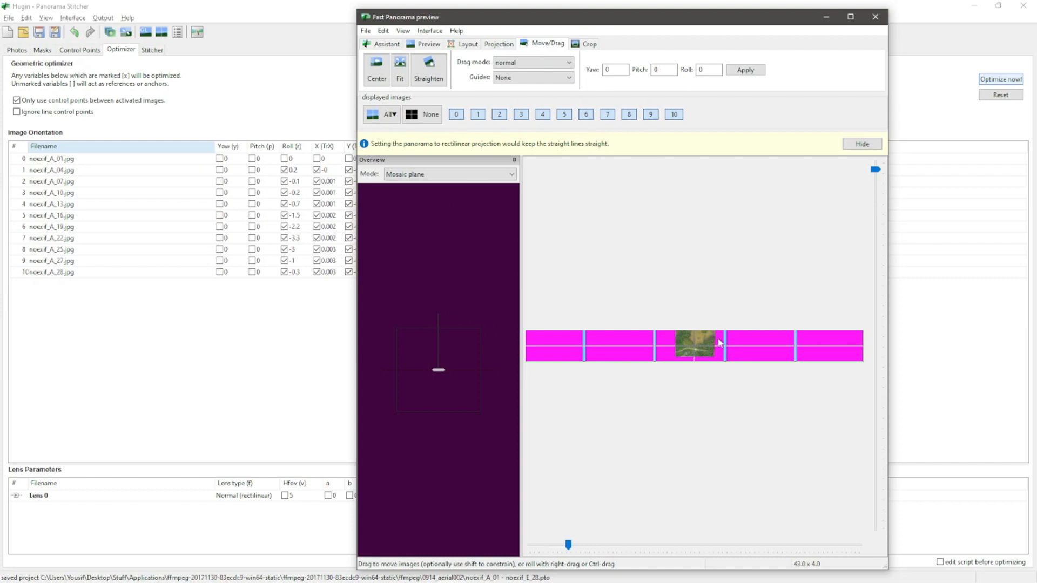
pyautogui.moveTo(719, 343); pyautogui.dragTo(716, 344)
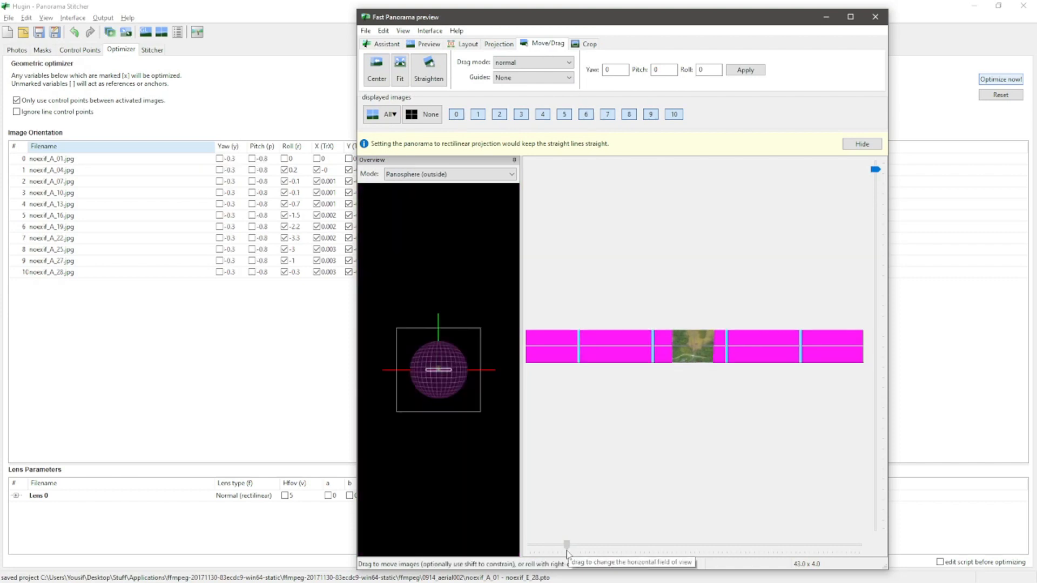
pyautogui.moveTo(567, 552); pyautogui.dragTo(538, 550)
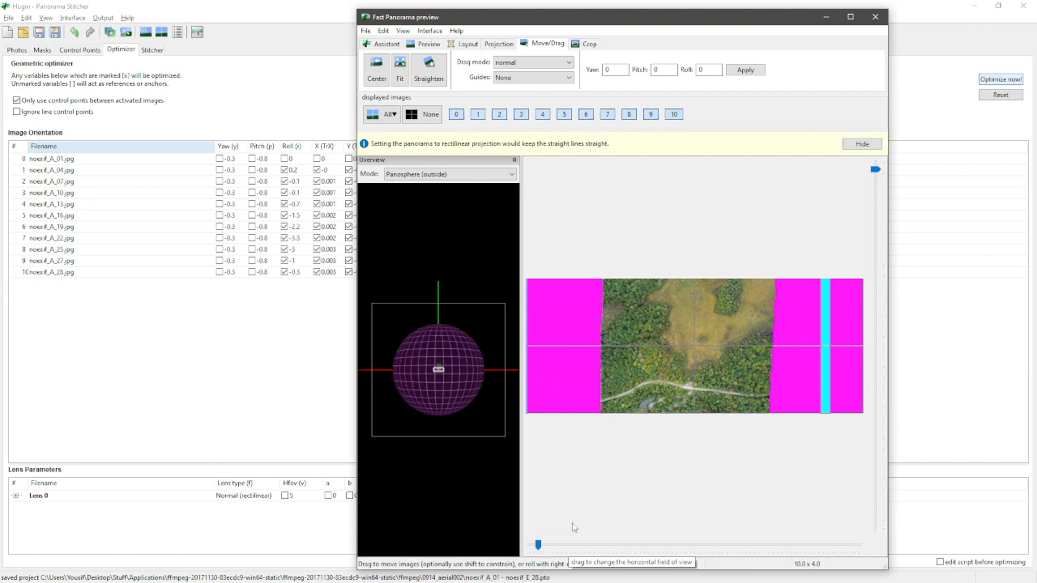
pyautogui.moveTo(876, 169); pyautogui.dragTo(876, 184)
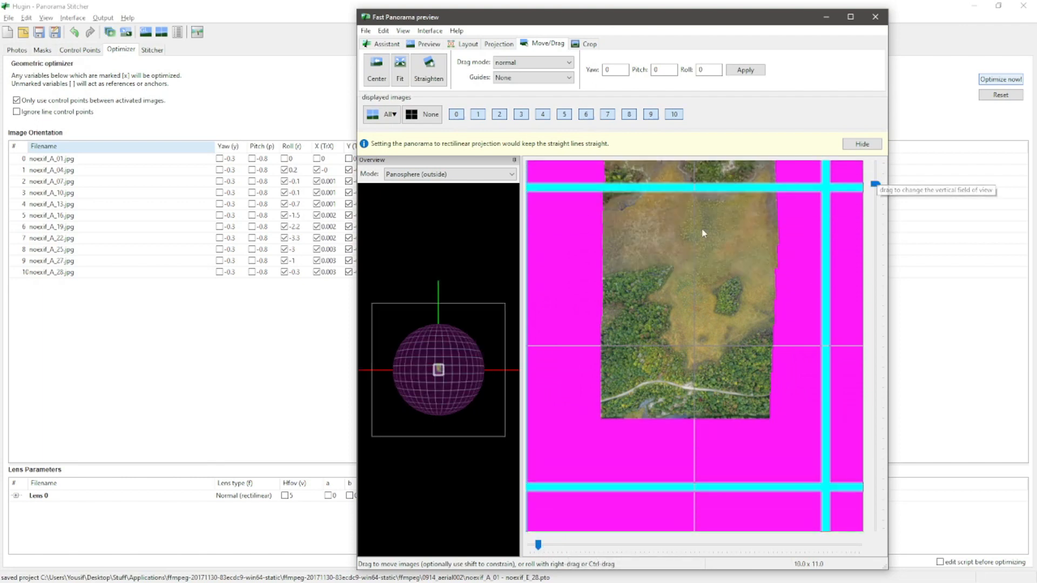
pyautogui.moveTo(703, 234); pyautogui.dragTo(704, 308)
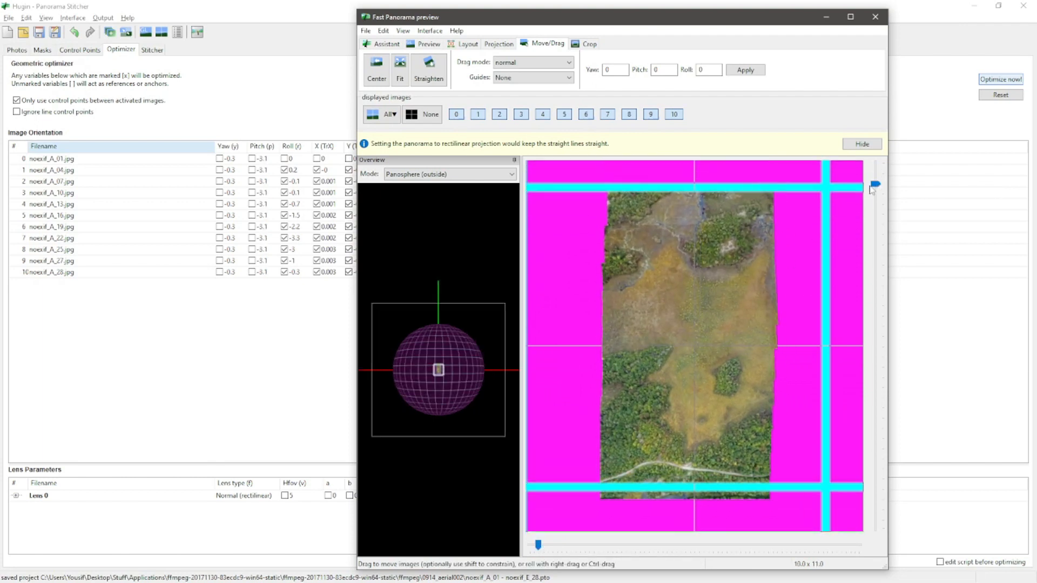
pyautogui.moveTo(875, 185); pyautogui.dragTo(875, 188)
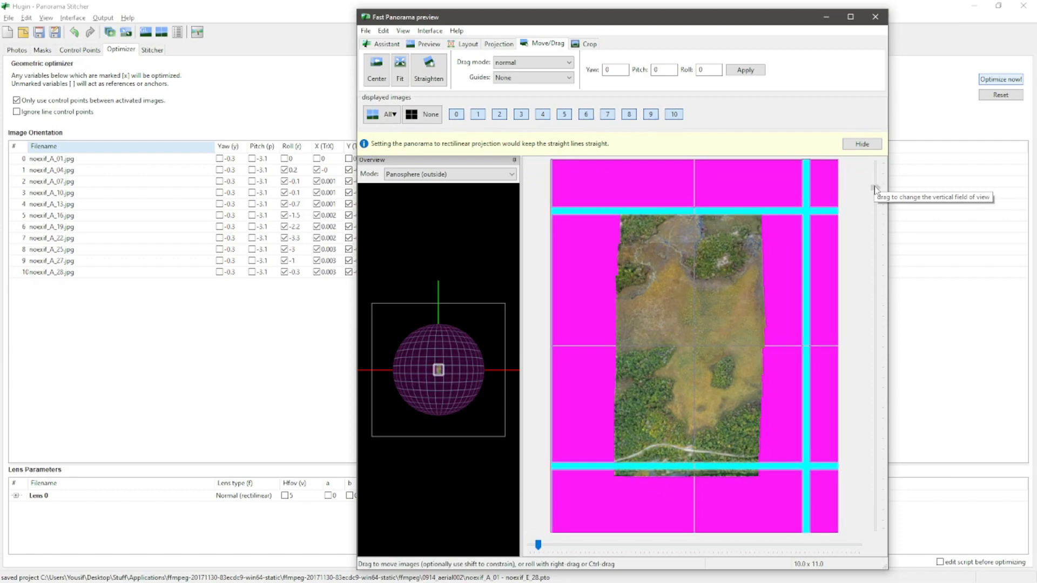
pyautogui.moveTo(699, 258); pyautogui.dragTo(704, 320)
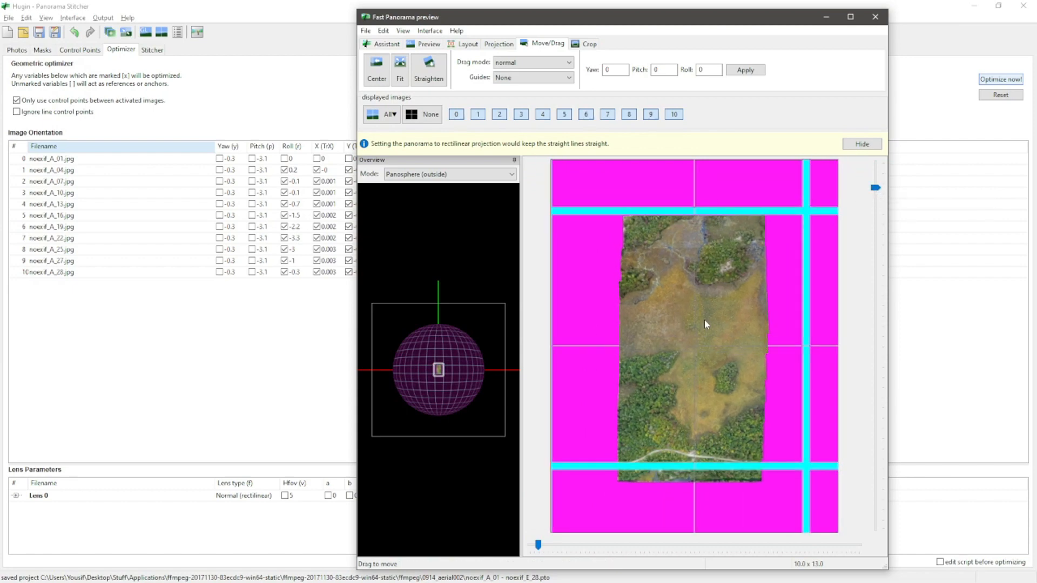
# Crop the panorama around the image strip to about left 647, top 517, right 2291 and bottom 3411, and close the preview.
pyautogui.click(588, 43)
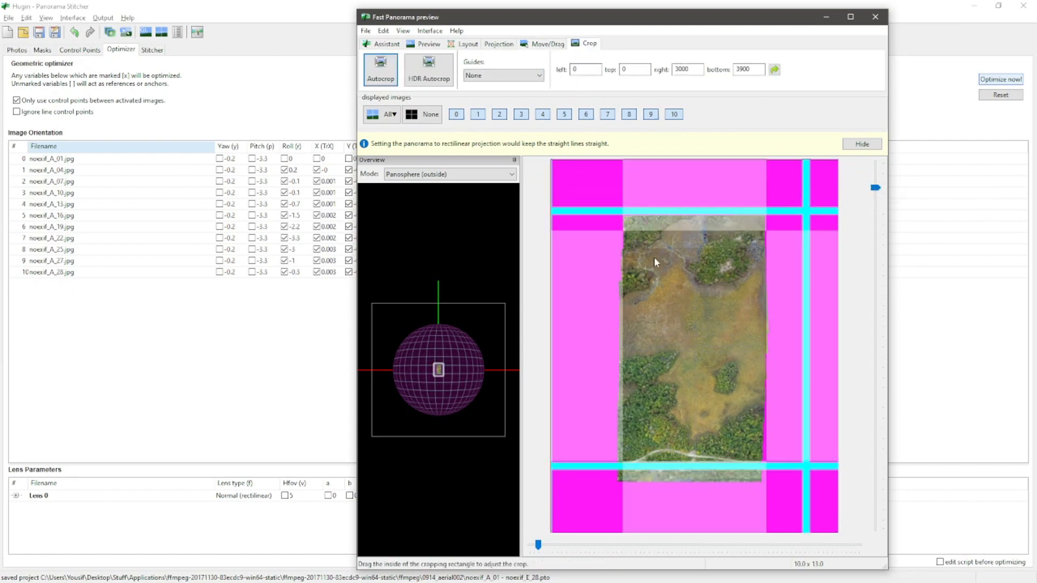
pyautogui.moveTo(646, 245); pyautogui.dragTo(662, 260)
pyautogui.moveTo(831, 505); pyautogui.dragTo(763, 458)
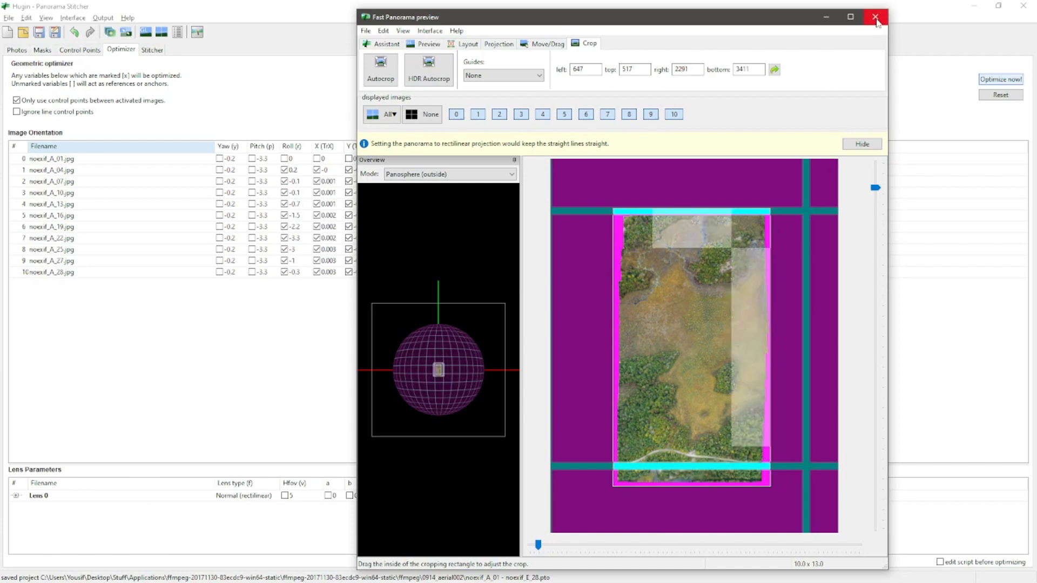
pyautogui.click(925, 99)
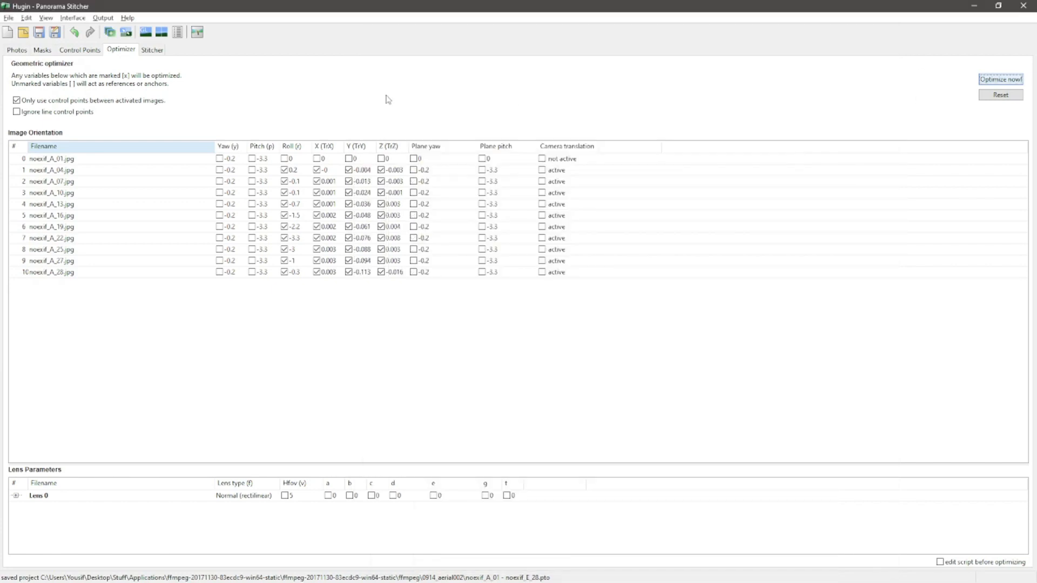
# Calculate the optimal canvas size for the stitch and set the panorama output format to PNG.
pyautogui.click(152, 51)
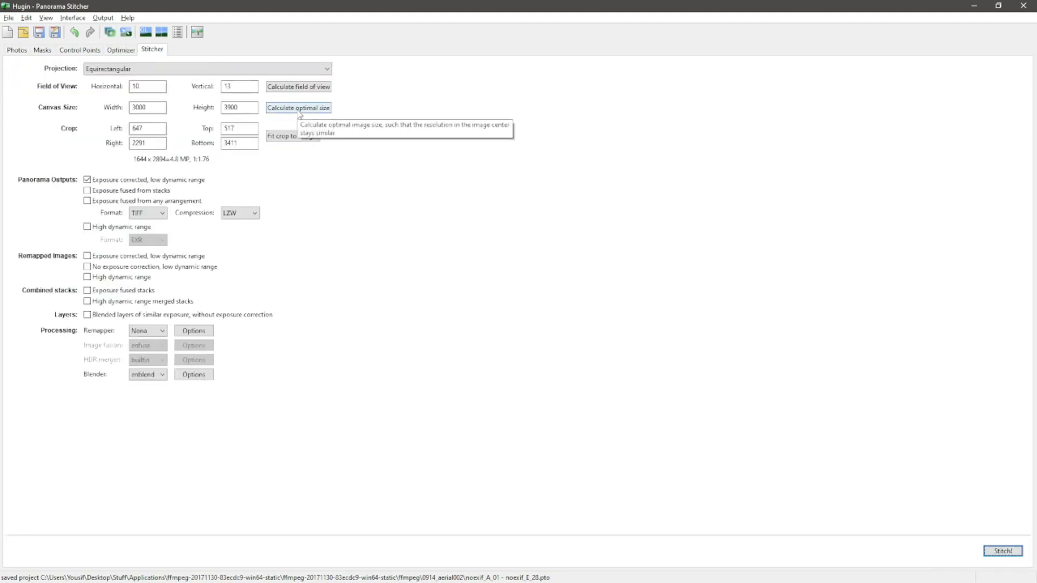
pyautogui.click(272, 108)
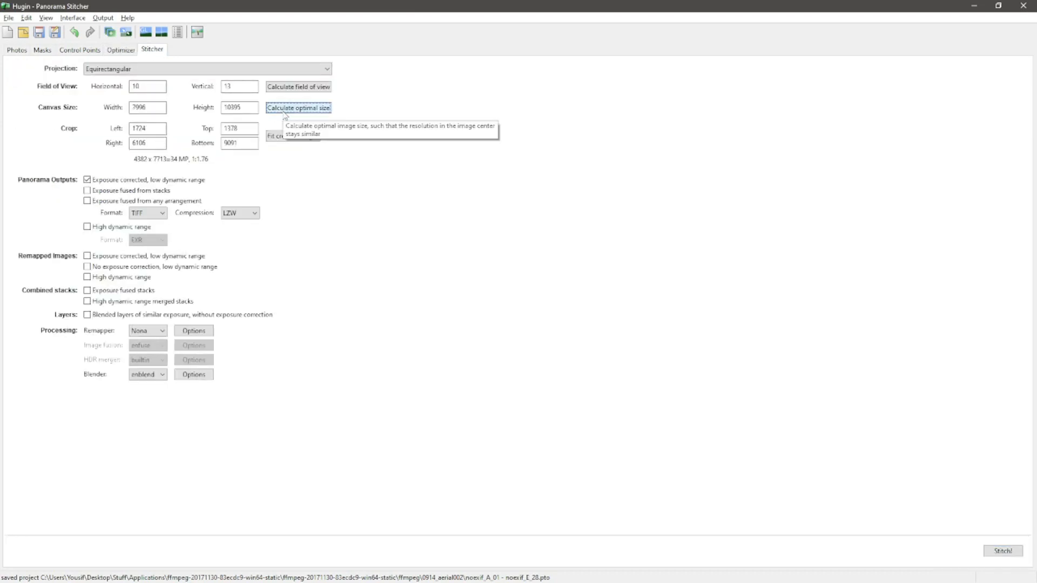
pyautogui.click(142, 214)
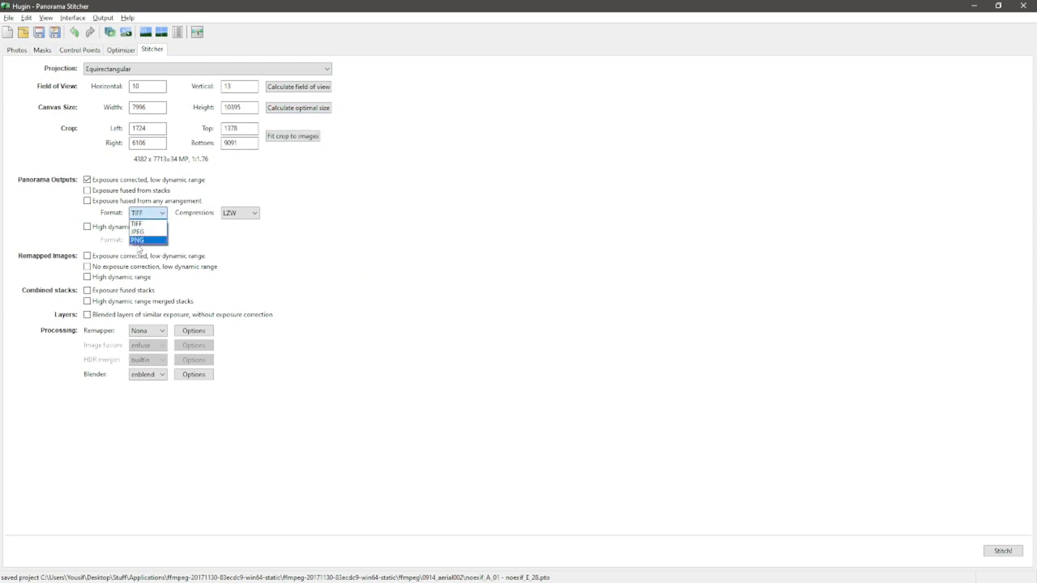
pyautogui.click(138, 241)
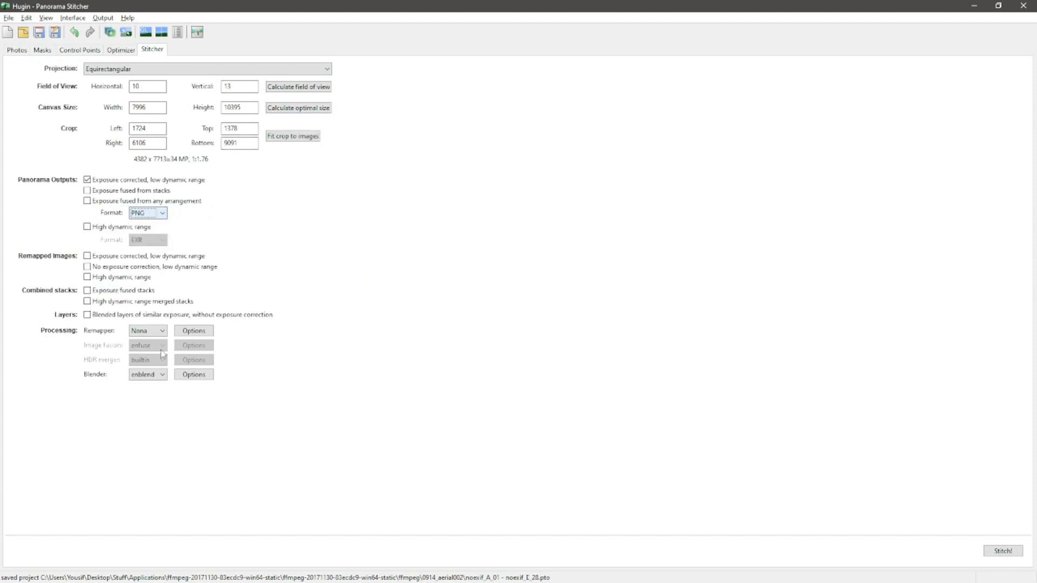
# Set the blender to builtin with the seam blend mode blend seam.
pyautogui.click(155, 375)
pyautogui.click(157, 392)
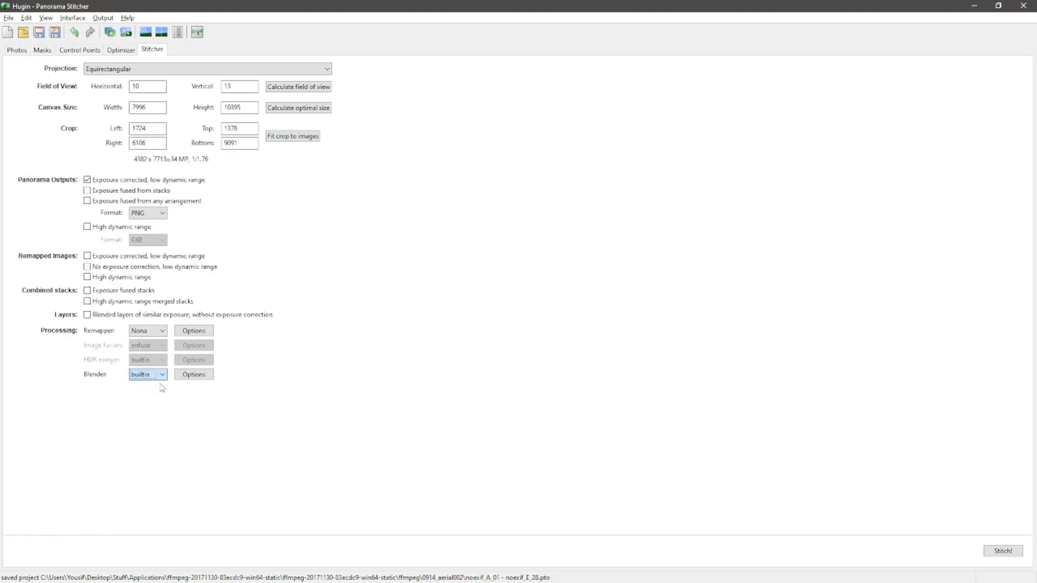
pyautogui.click(193, 375)
pyautogui.click(543, 307)
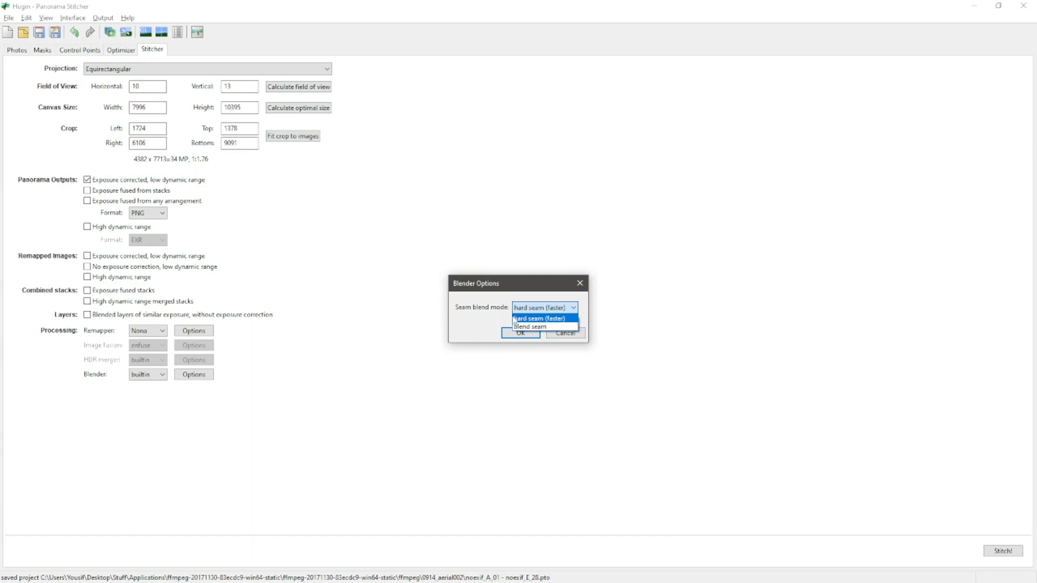
pyautogui.click(536, 327)
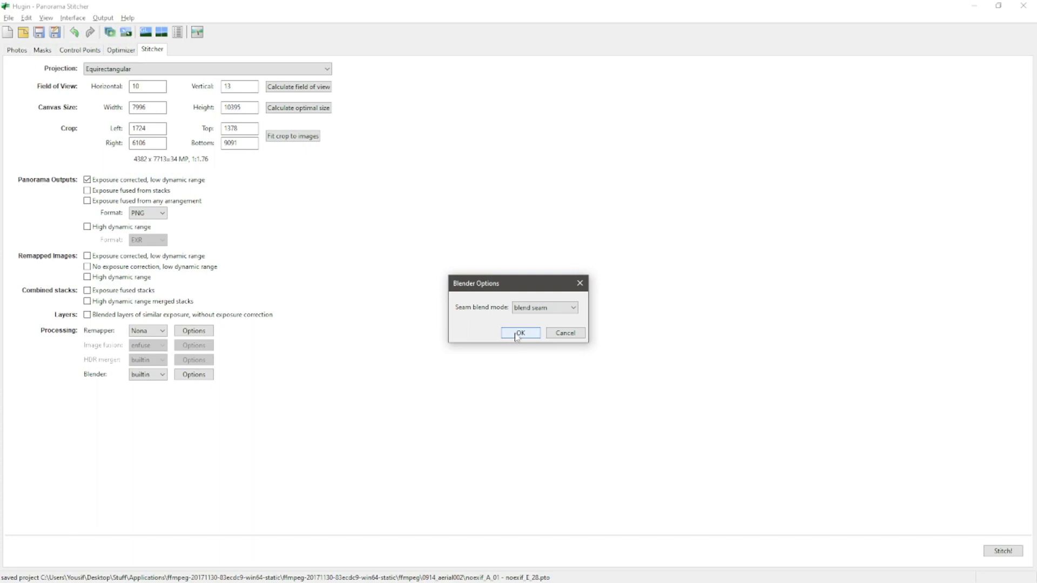
pyautogui.click(520, 333)
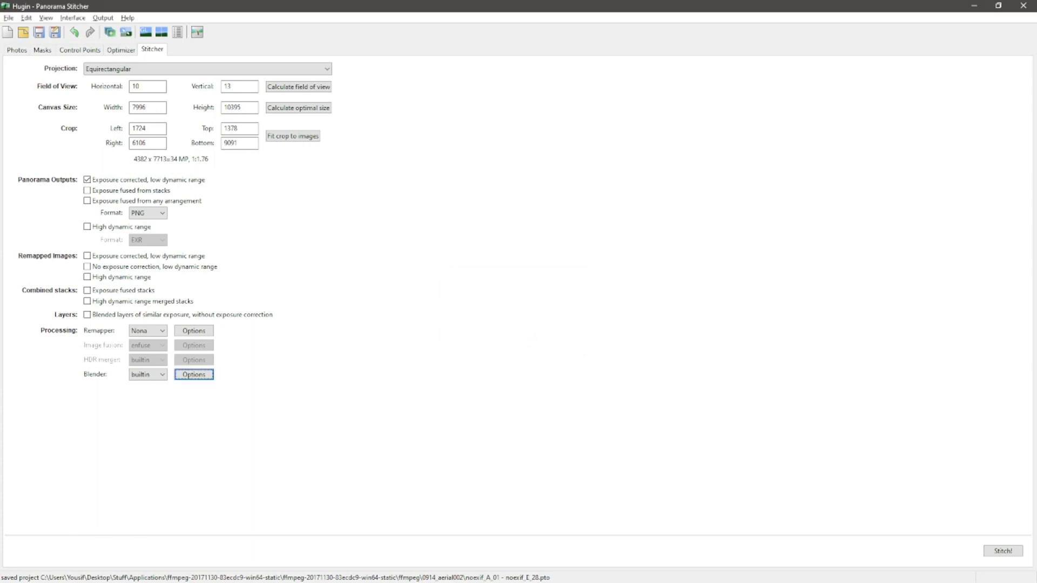
# Stitch the panorama, saving the project as noexif_A_01 - noexif_A_28.pto with the output prefix noexif_A_01 - noexif_A_28 in the Aerial_1_noexif folder.
pyautogui.click(1016, 558)
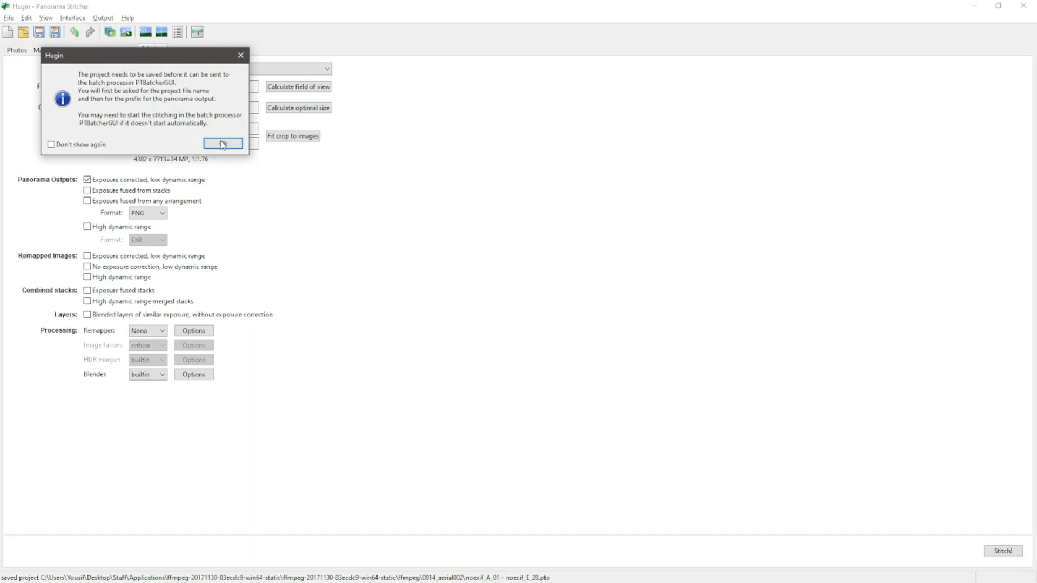
pyautogui.click(223, 143)
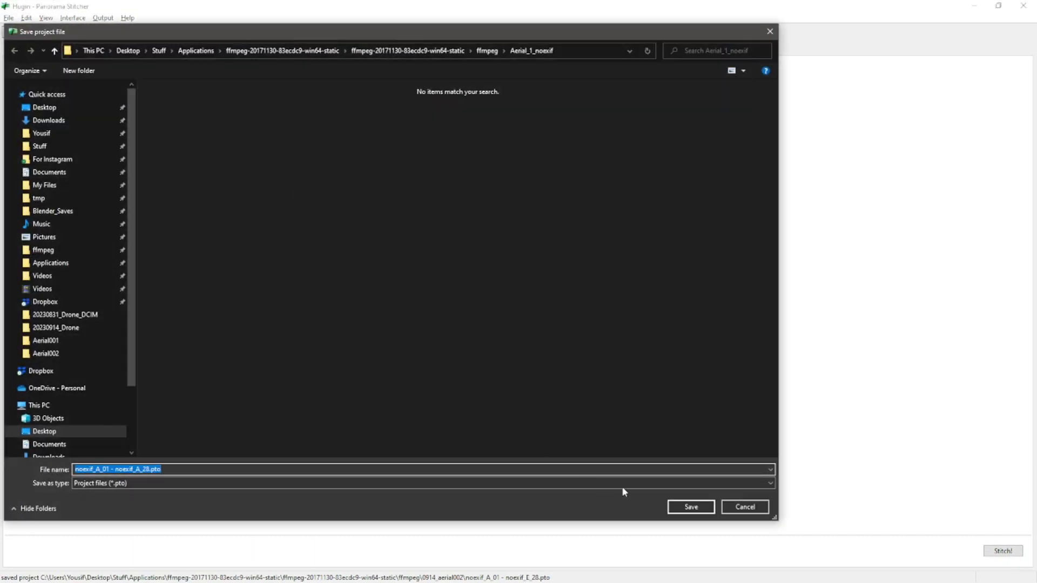
pyautogui.click(693, 507)
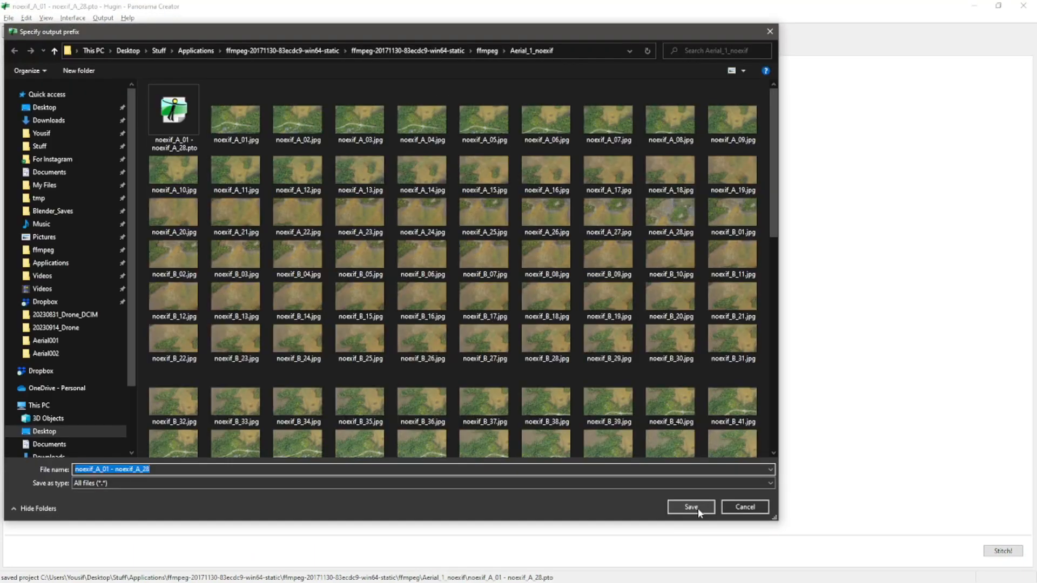
pyautogui.click(698, 508)
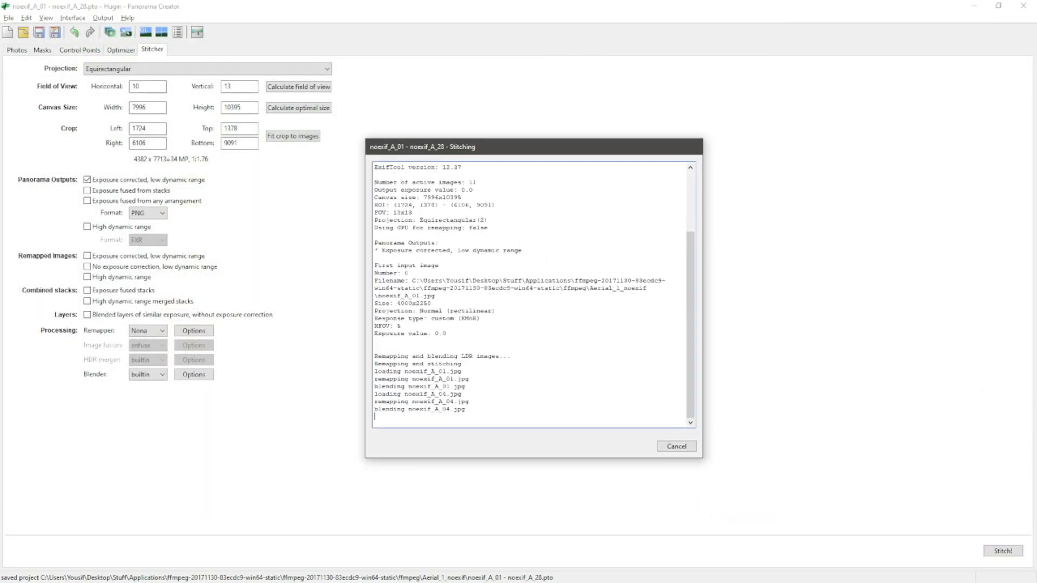
# Check the stitching progress and inspect the finished noexif_A_01 - noexif_A_28.png in the image viewer, closing it when done.
pyautogui.moveTo(674, 235); pyautogui.dragTo(496, 239)
pyautogui.moveTo(528, 152); pyautogui.dragTo(346, 127)
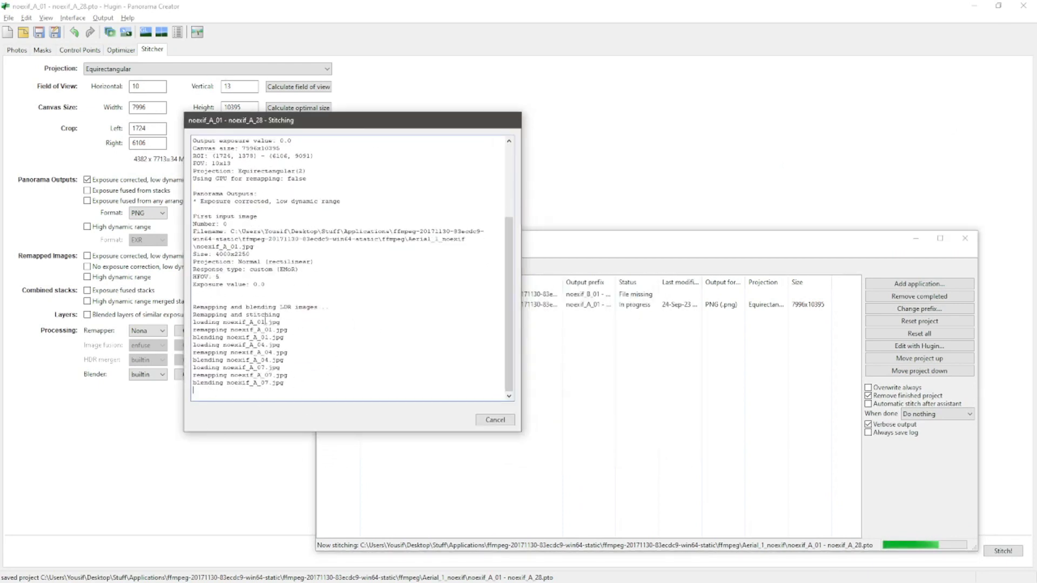
pyautogui.moveTo(335, 122); pyautogui.dragTo(577, 106)
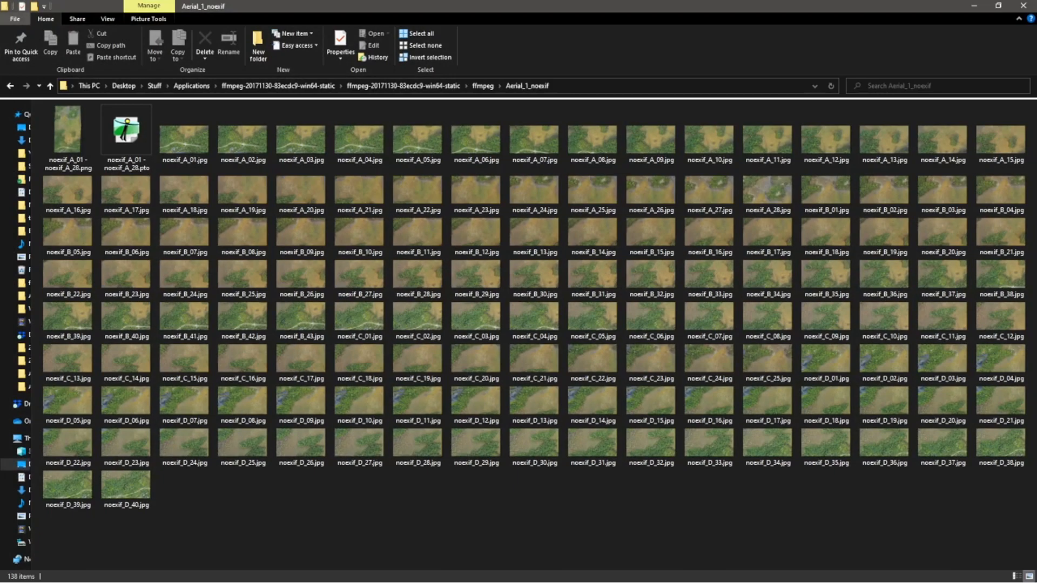
pyautogui.doubleClick(69, 126)
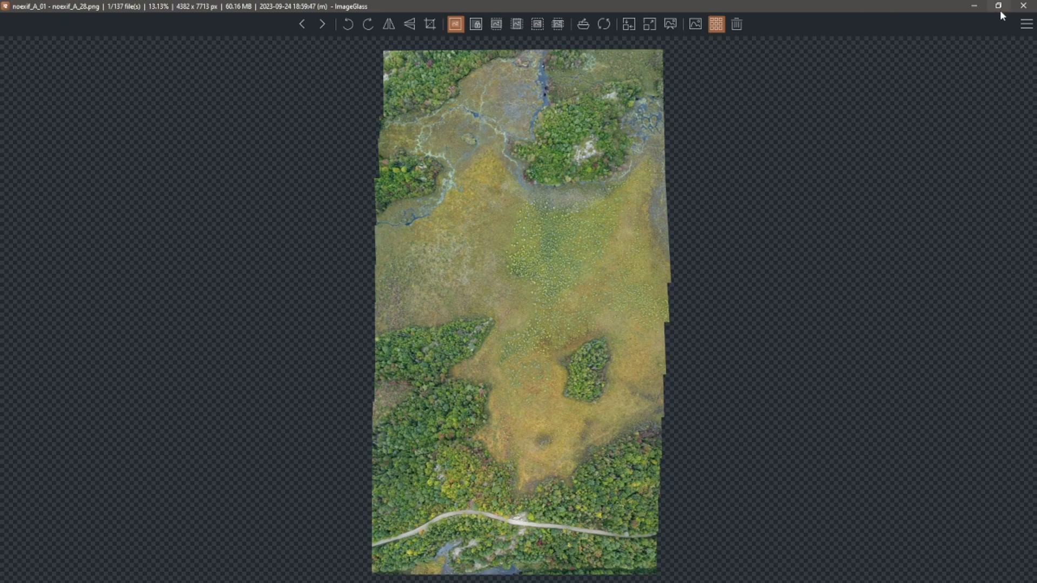
pyautogui.click(1023, 5)
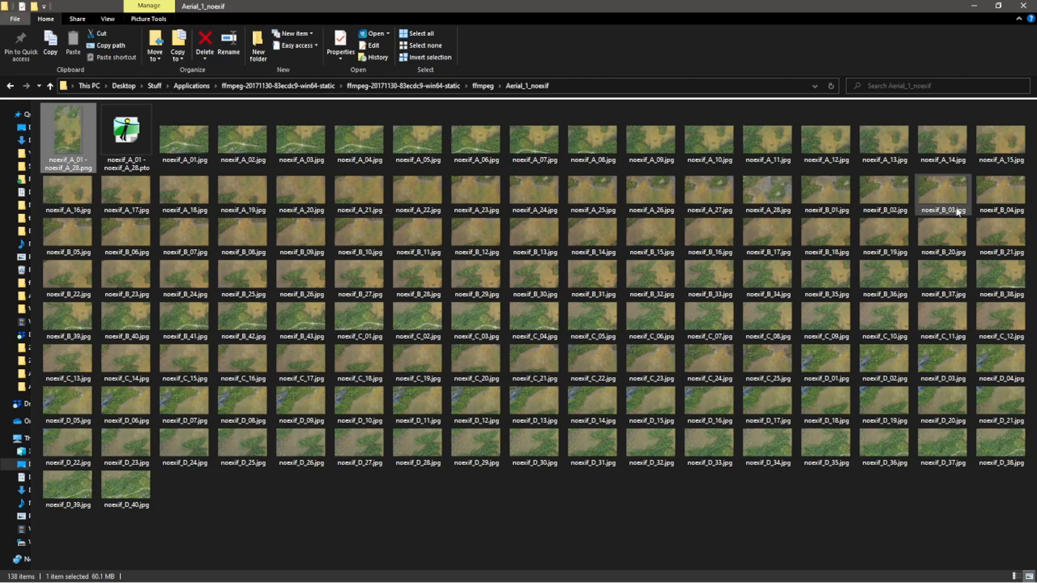
# Select every third image from noexif_B_01.jpg to noexif_B_43.jpg and from noexif_C_03.jpg to noexif_C_24.jpg, plus noexif_C_25.jpg.
pyautogui.click(837, 192)
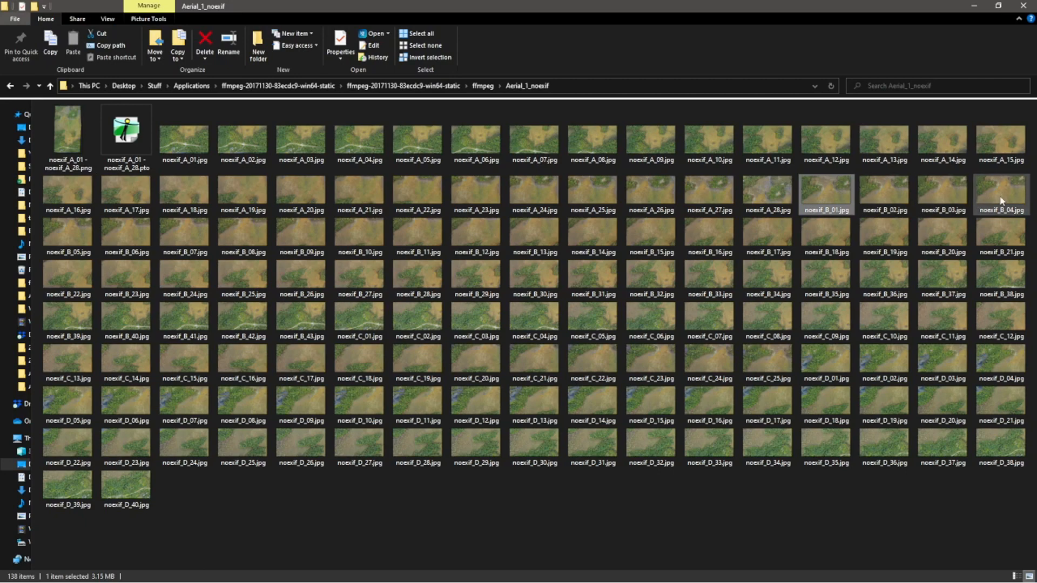
pyautogui.keyDown('shift'); pyautogui.click(979, 204); pyautogui.keyUp('shift')
pyautogui.keyDown('ctrl'); pyautogui.click(979, 192); pyautogui.keyUp('ctrl')
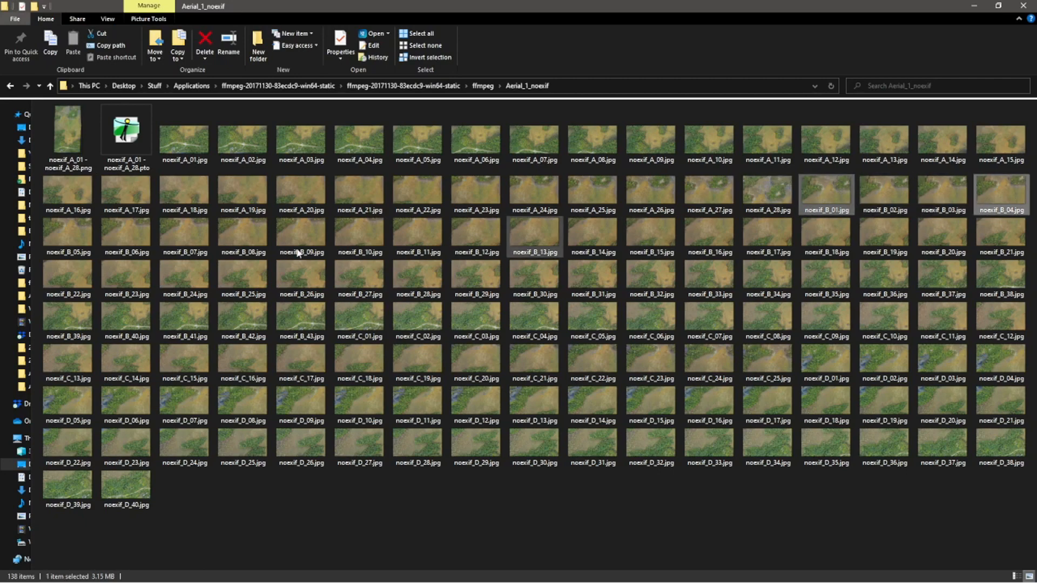
pyautogui.keyDown('ctrl'); pyautogui.click(173, 237); pyautogui.keyUp('ctrl')
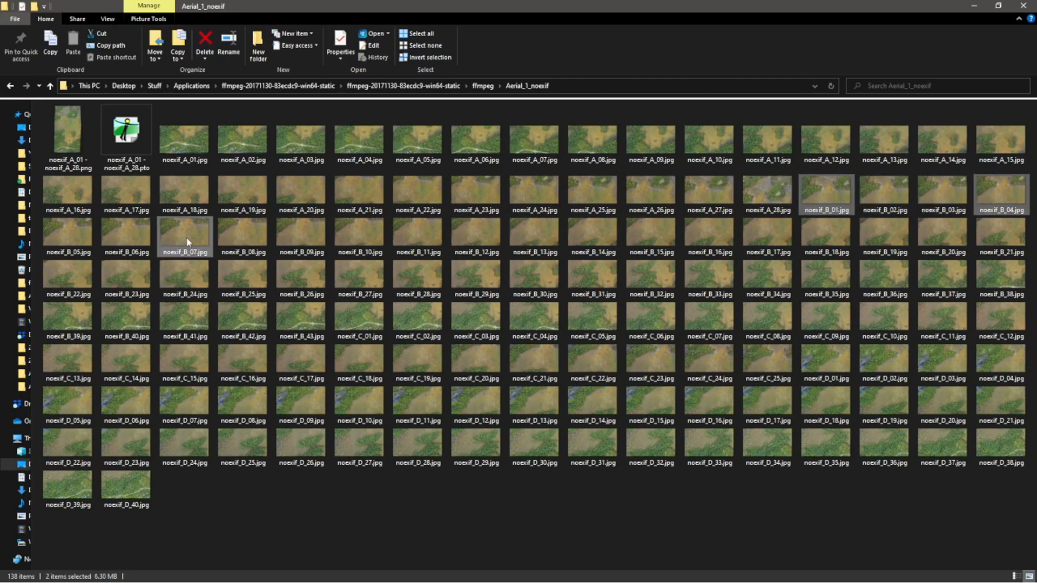
pyautogui.keyDown('ctrl'); pyautogui.click(359, 236); pyautogui.keyUp('ctrl')
pyautogui.keyDown('ctrl'); pyautogui.click(527, 228); pyautogui.keyUp('ctrl')
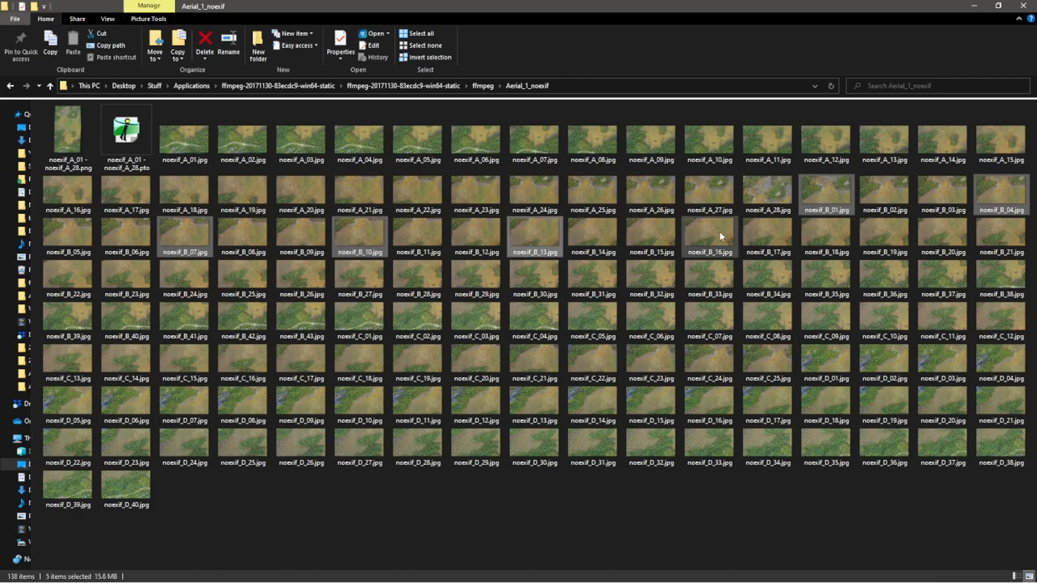
pyautogui.keyDown('ctrl'); pyautogui.click(713, 232); pyautogui.keyUp('ctrl')
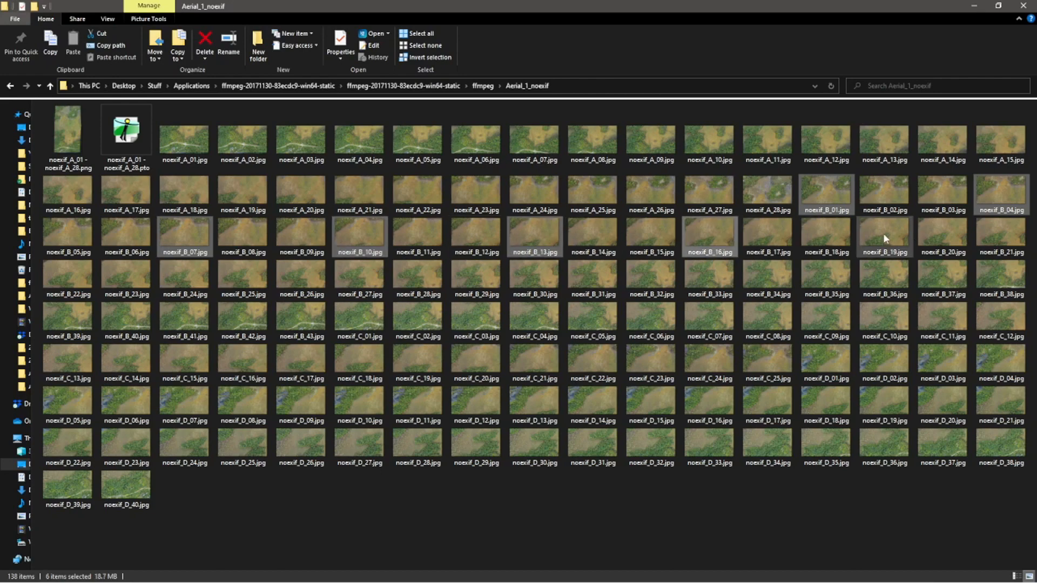
pyautogui.keyDown('ctrl'); pyautogui.click(87, 278); pyautogui.keyUp('ctrl')
pyautogui.keyDown('ctrl'); pyautogui.click(254, 278); pyautogui.keyUp('ctrl')
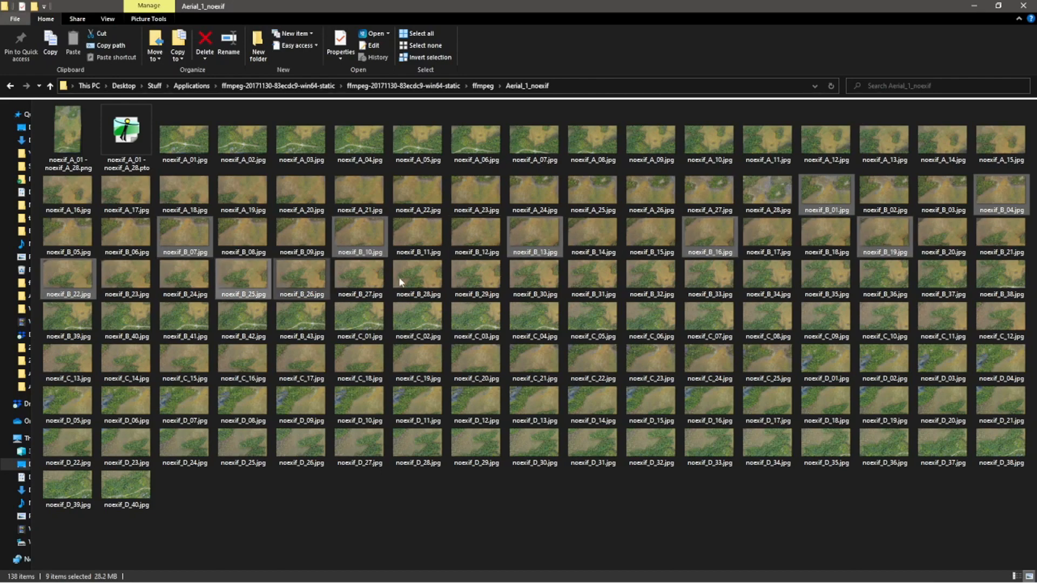
pyautogui.keyDown('ctrl'); pyautogui.click(428, 273); pyautogui.keyUp('ctrl')
pyautogui.keyDown('ctrl'); pyautogui.click(585, 277); pyautogui.keyUp('ctrl')
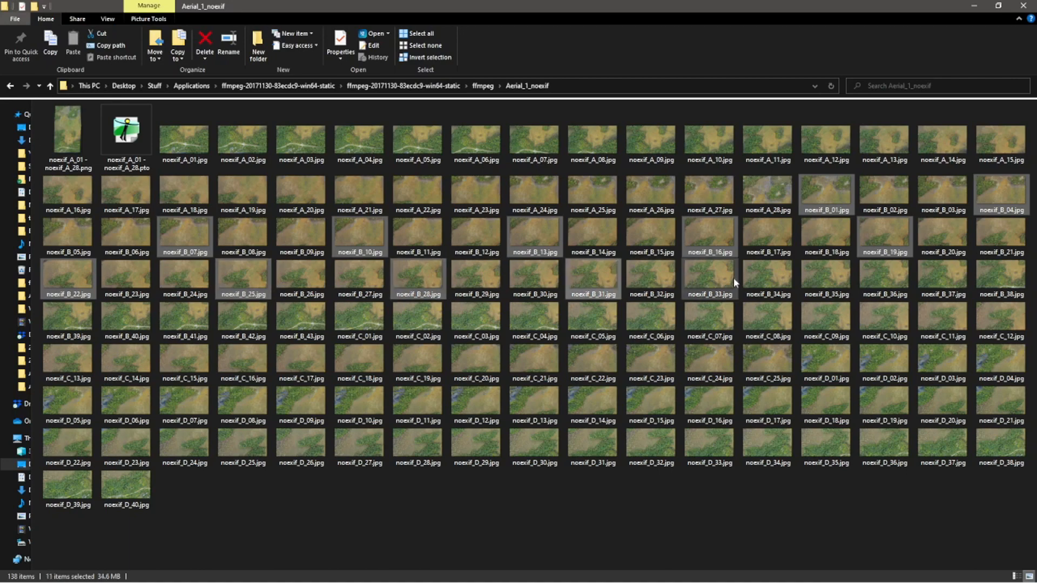
pyautogui.keyDown('ctrl'); pyautogui.click(763, 278); pyautogui.keyUp('ctrl')
pyautogui.keyDown('ctrl'); pyautogui.click(949, 288); pyautogui.keyUp('ctrl')
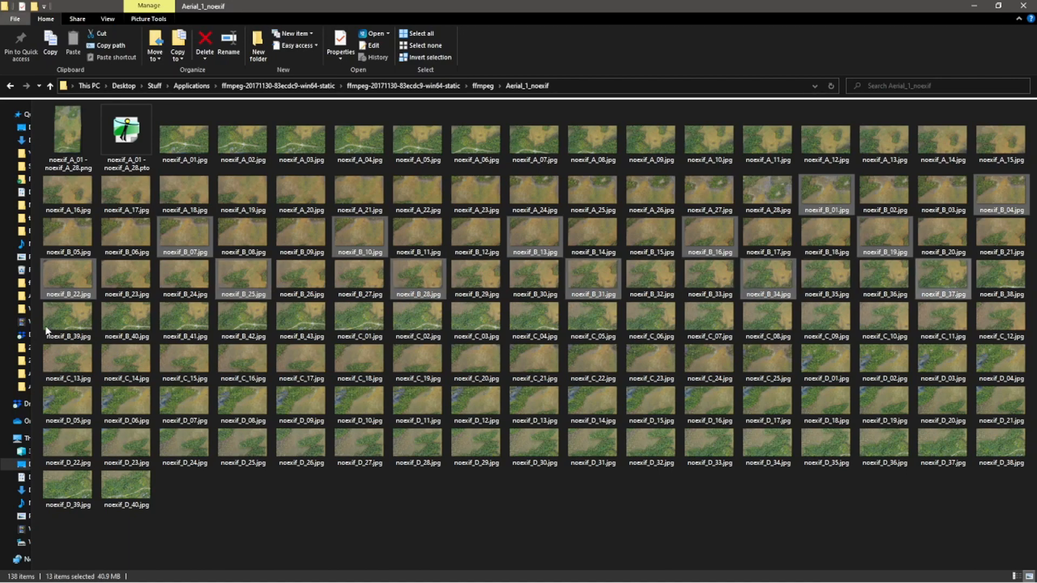
pyautogui.keyDown('ctrl'); pyautogui.click(120, 316); pyautogui.keyUp('ctrl')
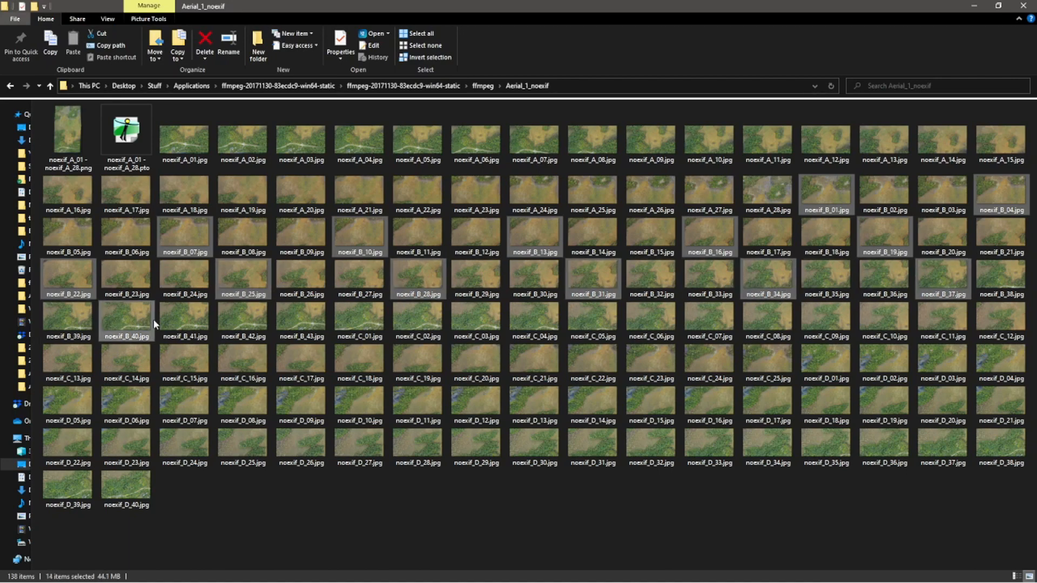
pyautogui.keyDown('ctrl'); pyautogui.click(315, 324); pyautogui.keyUp('ctrl')
pyautogui.keyDown('ctrl'); pyautogui.click(481, 317); pyautogui.keyUp('ctrl')
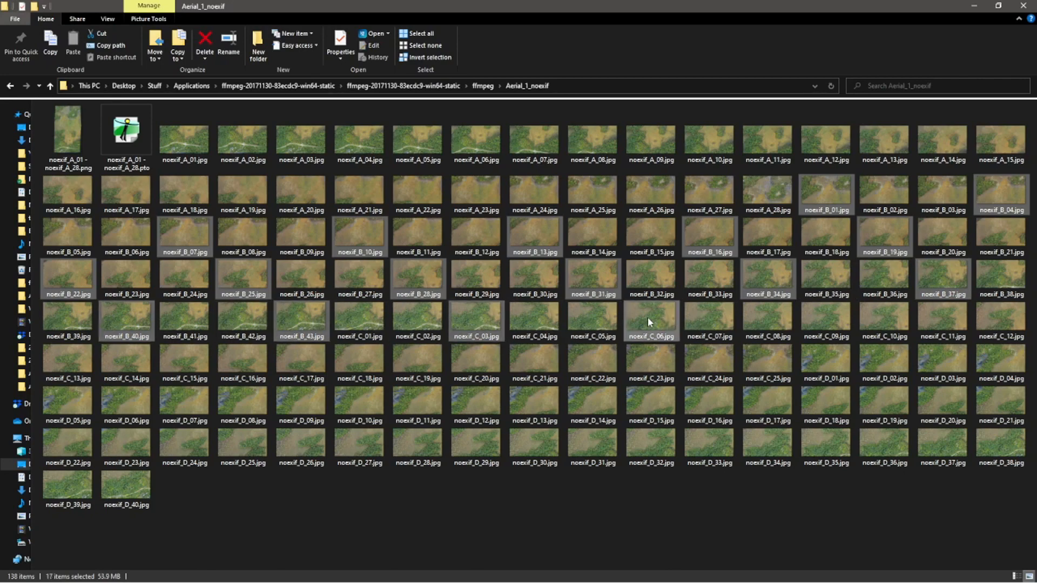
pyautogui.keyDown('ctrl'); pyautogui.click(832, 324); pyautogui.keyUp('ctrl')
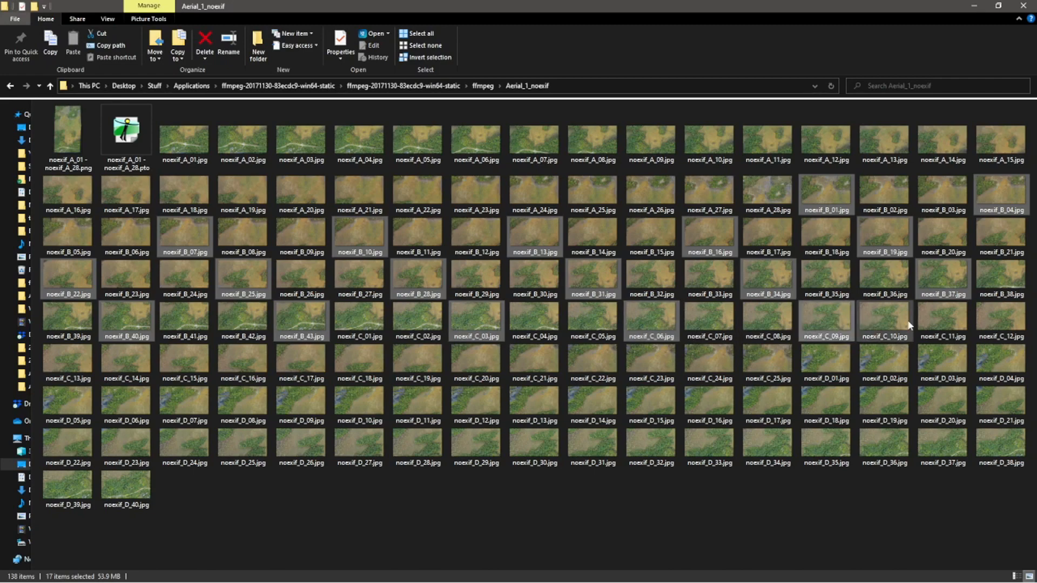
pyautogui.keyDown('ctrl'); pyautogui.click(991, 322); pyautogui.keyUp('ctrl')
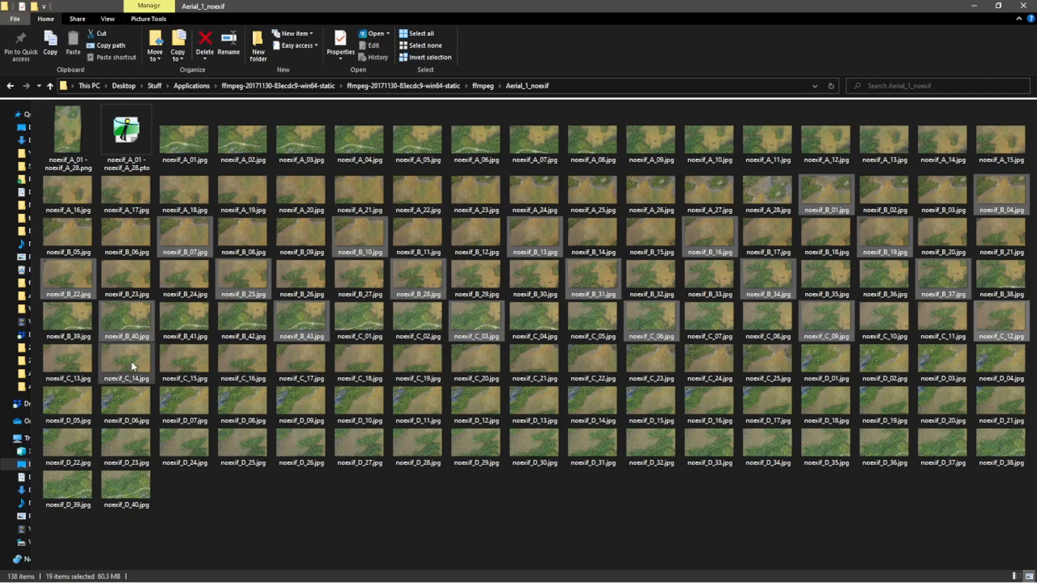
pyautogui.keyDown('ctrl'); pyautogui.click(179, 373); pyautogui.keyUp('ctrl')
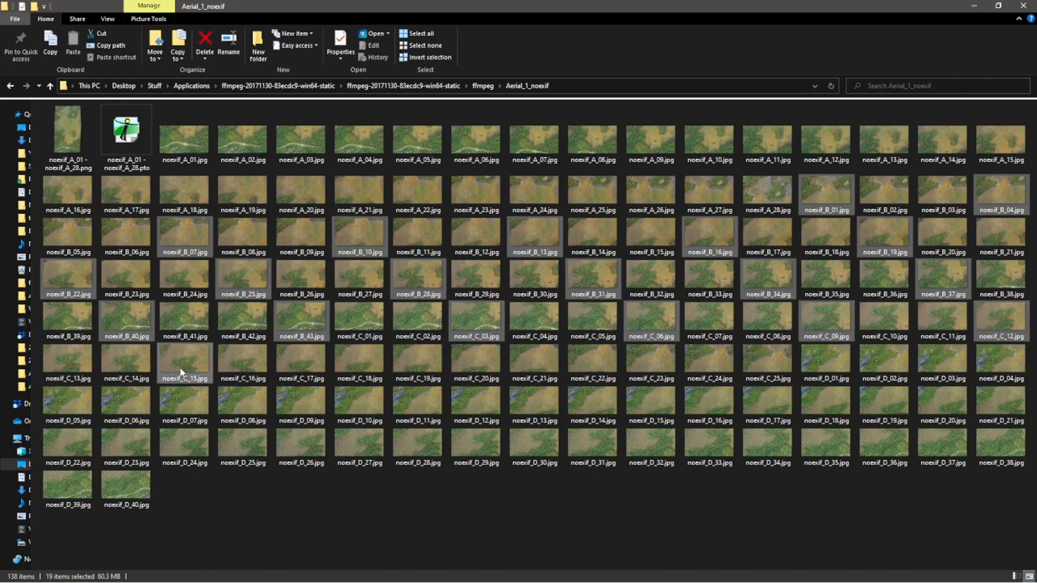
pyautogui.keyDown('ctrl'); pyautogui.click(347, 356); pyautogui.keyUp('ctrl')
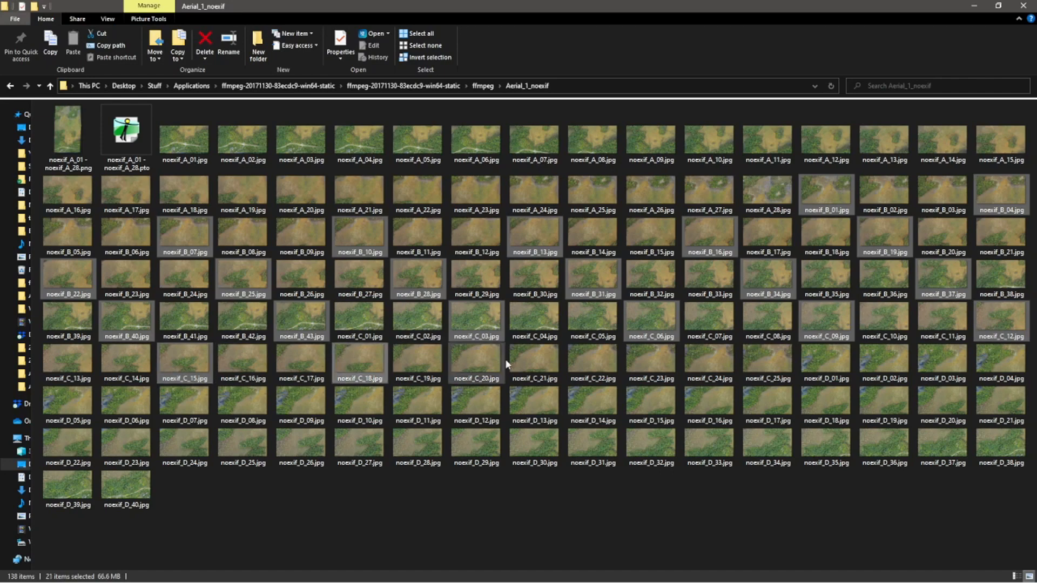
pyautogui.keyDown('ctrl'); pyautogui.click(540, 369); pyautogui.keyUp('ctrl')
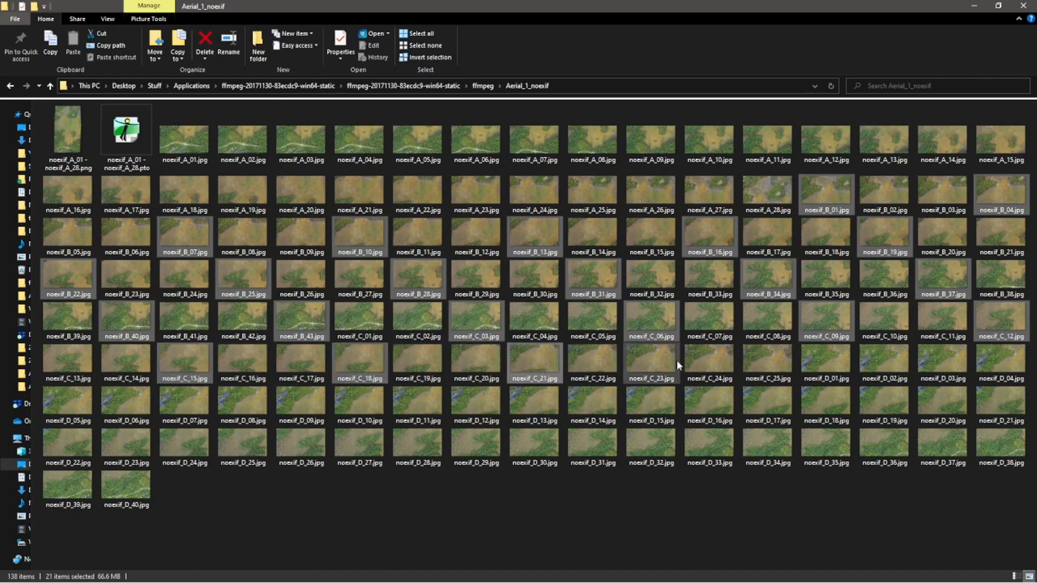
pyautogui.keyDown('ctrl'); pyautogui.click(721, 361); pyautogui.keyUp('ctrl')
pyautogui.keyDown('ctrl'); pyautogui.click(770, 362); pyautogui.keyUp('ctrl')
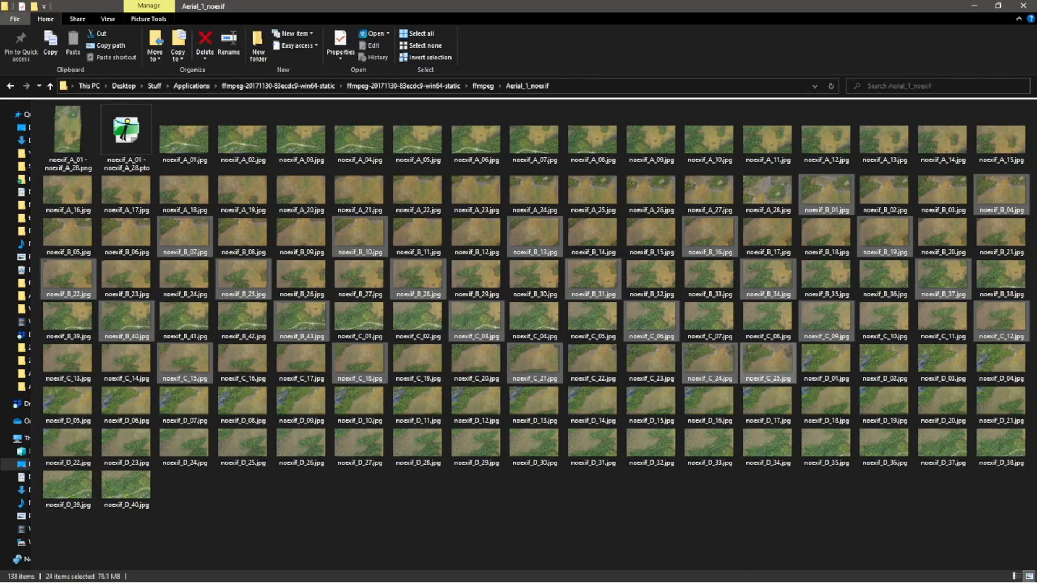
# Start a new project in Hugin and load the selected B and C images with a horizontal field of view of 5 degrees.
pyautogui.hotkey('alt', 'Tab')
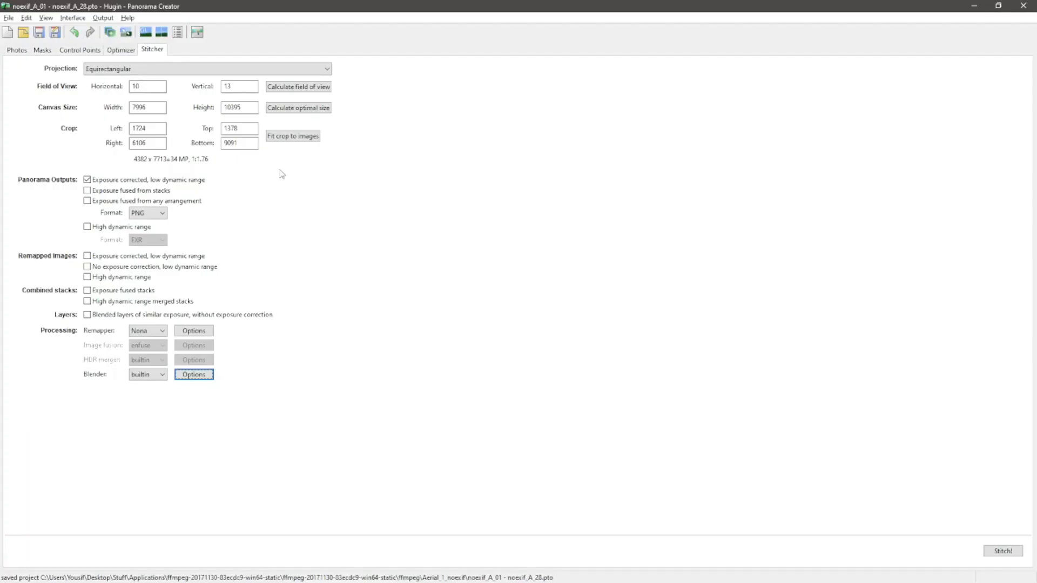
pyautogui.click(9, 48)
pyautogui.click(8, 33)
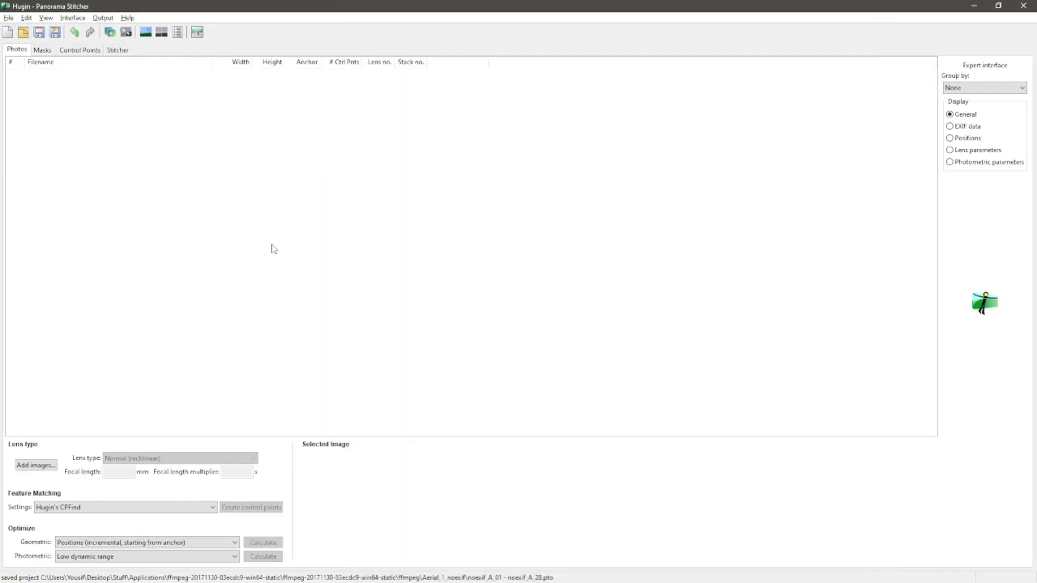
pyautogui.hotkey('alt', 'Tab')
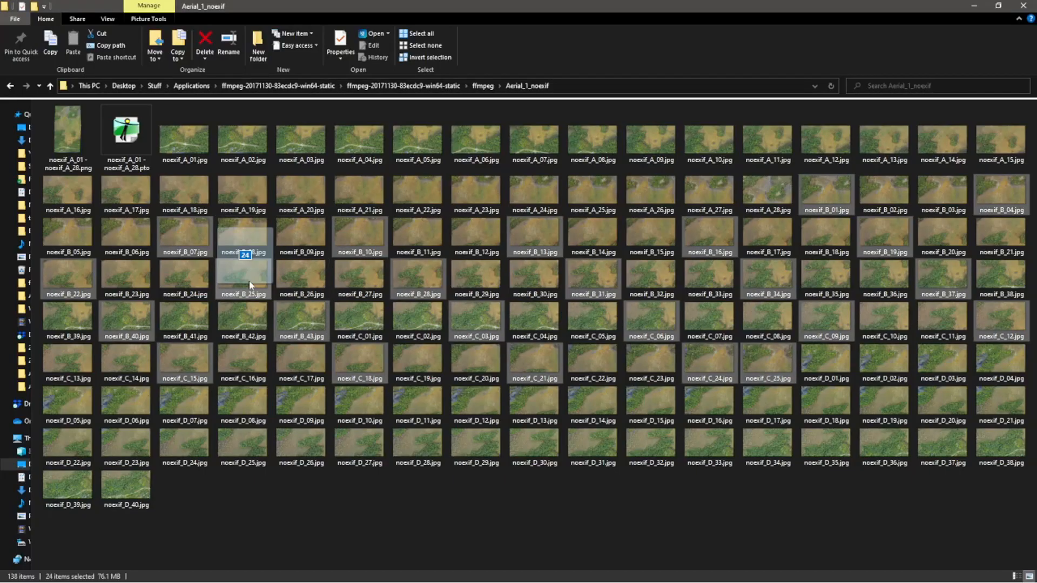
pyautogui.moveTo(245, 244); pyautogui.dragTo(284, 273)
pyautogui.hotkey('alt', 'Tab')
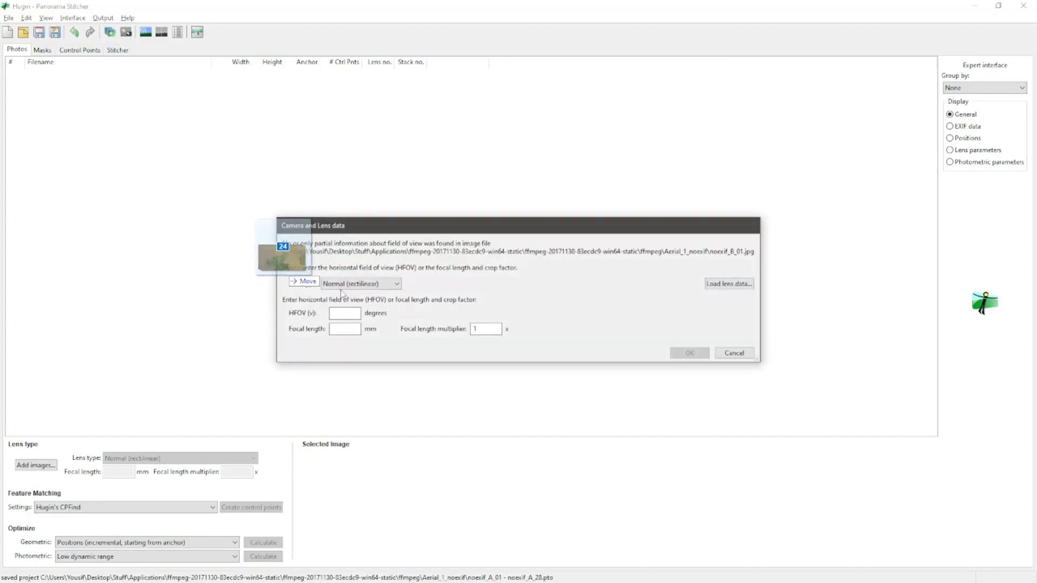
pyautogui.write('5')
pyautogui.click(679, 357)
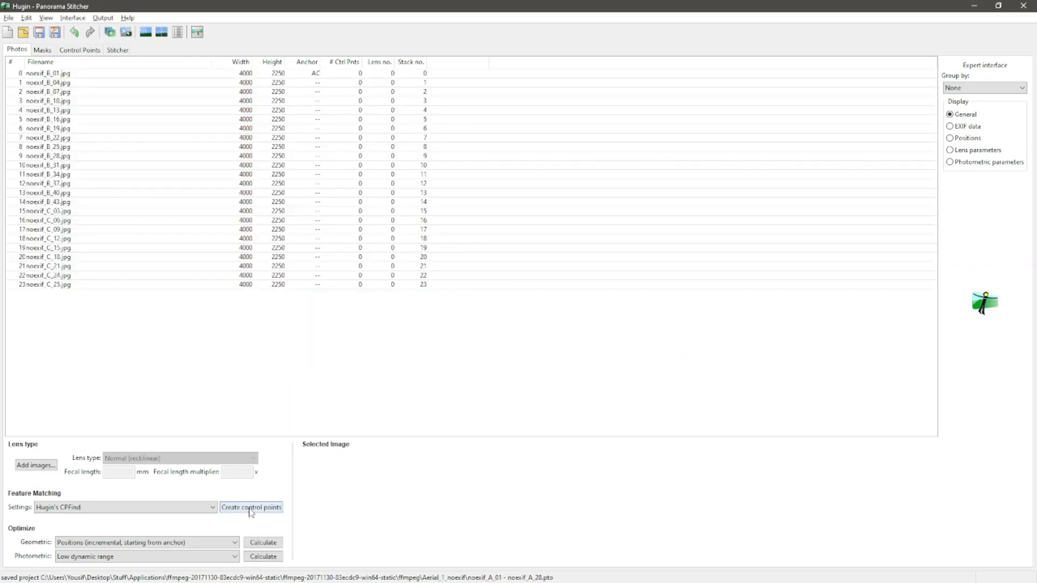
# Create control points for the loaded images with Hugin's CPFind and set the geometric optimization to Custom parameters.
pyautogui.click(251, 508)
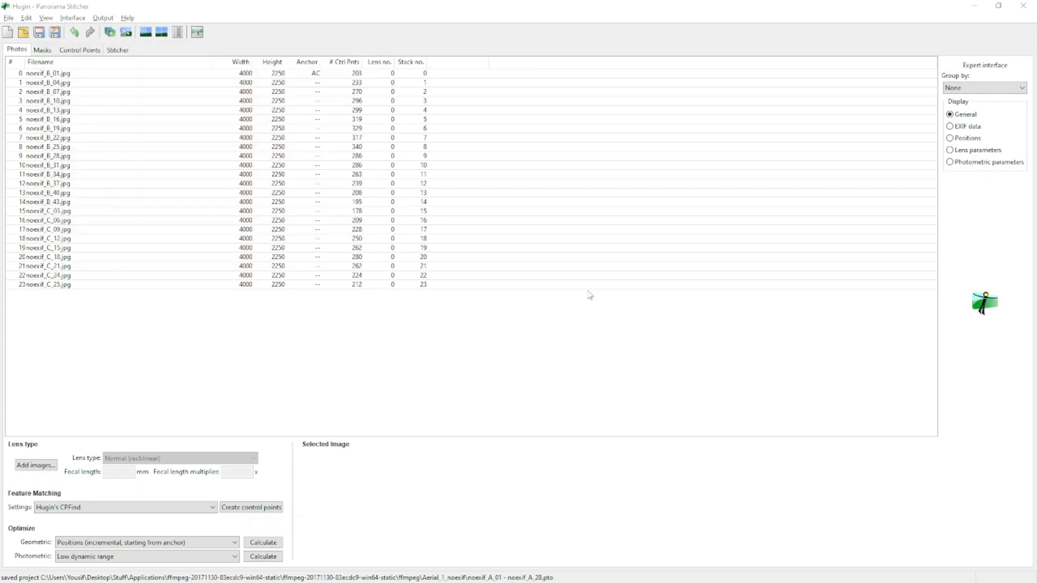
pyautogui.click(171, 544)
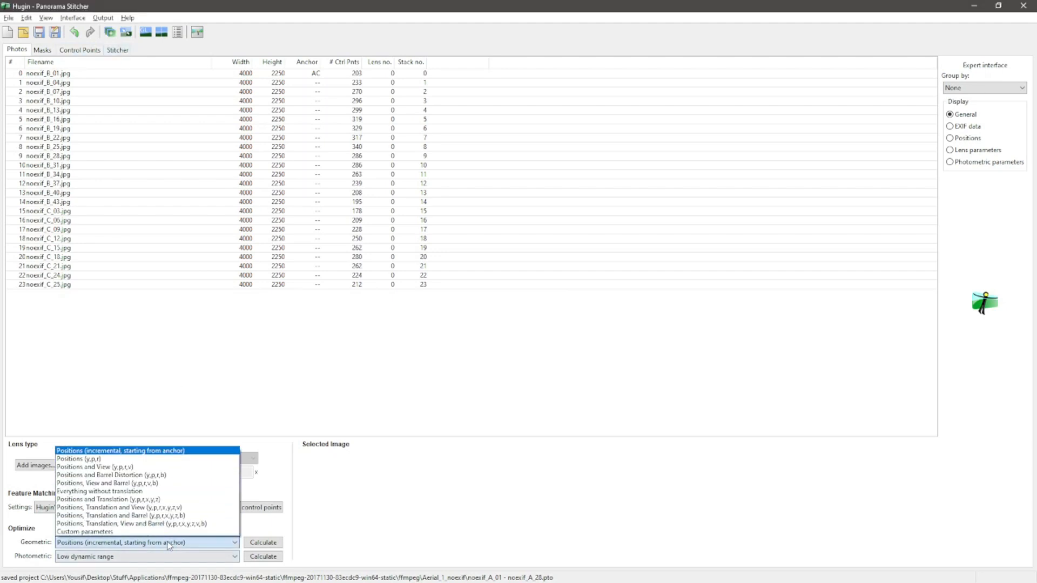
pyautogui.click(76, 532)
# Exclude the yaw and pitch of all images from the geometric optimization.
pyautogui.click(136, 50)
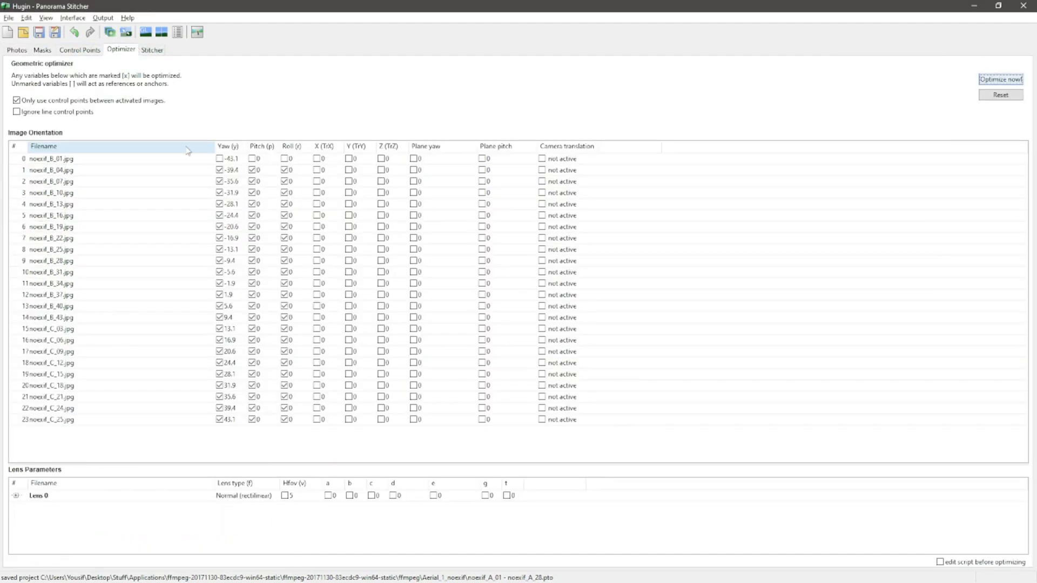
pyautogui.rightClick(229, 147)
pyautogui.click(246, 165)
pyautogui.rightClick(255, 146)
pyautogui.click(272, 166)
# Include the X, Y and Z translation of the images in the geometric optimization and run the optimizer.
pyautogui.rightClick(335, 146)
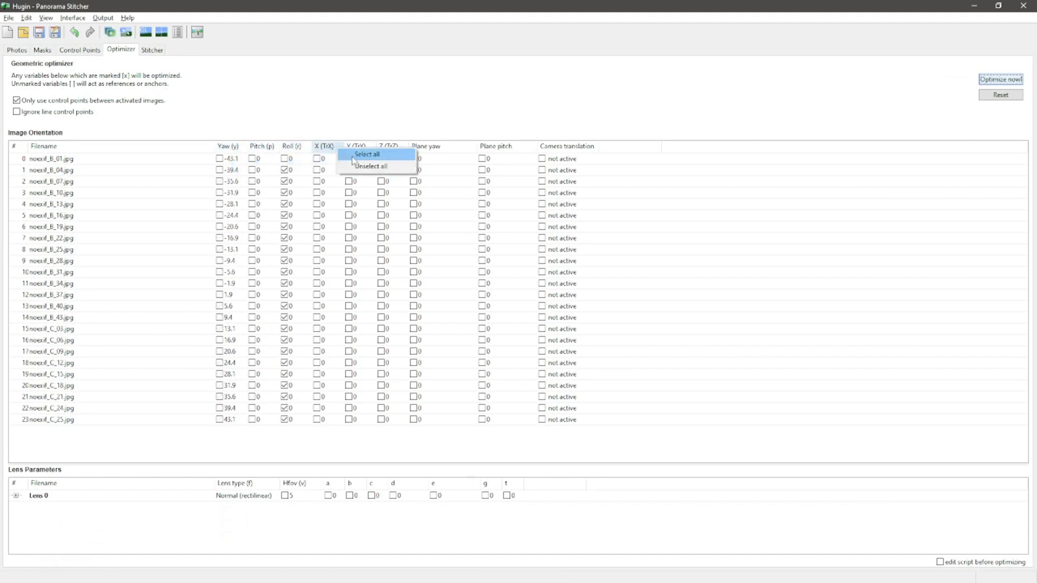
pyautogui.click(351, 154)
pyautogui.rightClick(358, 146)
pyautogui.click(375, 154)
pyautogui.rightClick(386, 146)
pyautogui.click(415, 150)
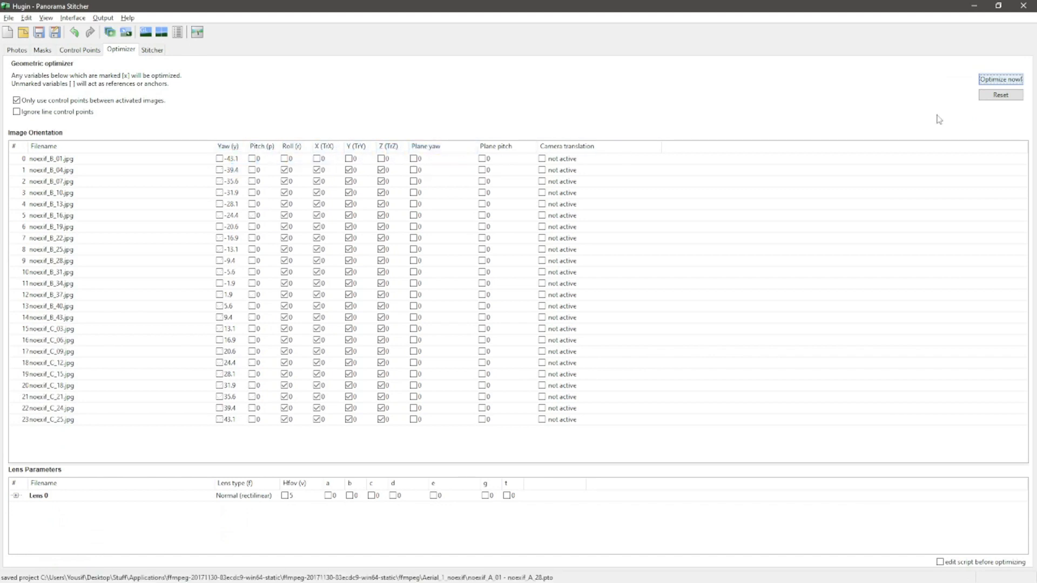
pyautogui.click(1001, 95)
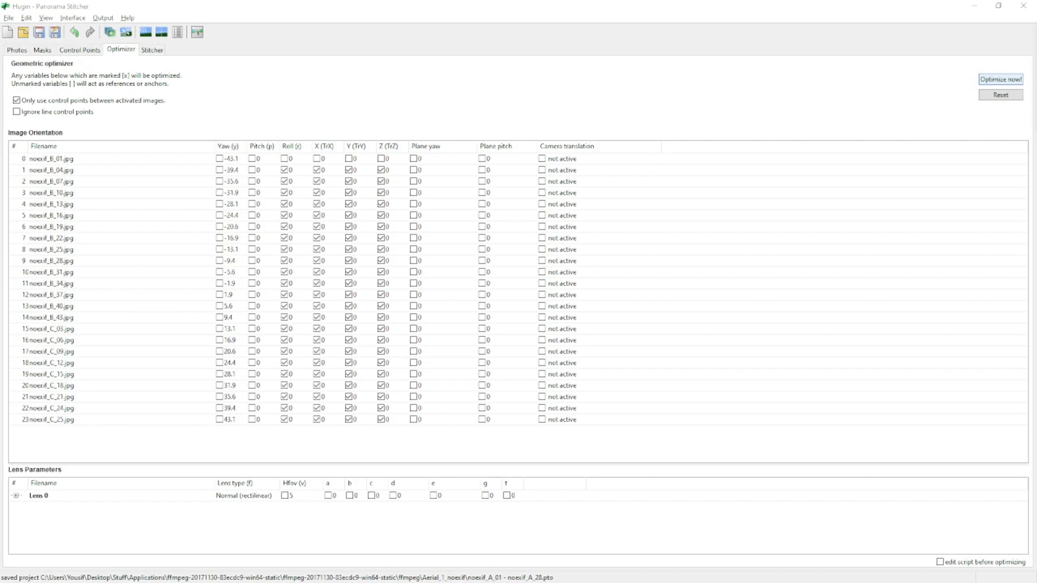
# Reset the orientations of the B and C images, then run the geometric optimizer and apply its changes.
pyautogui.click(808, 211)
pyautogui.click(1000, 80)
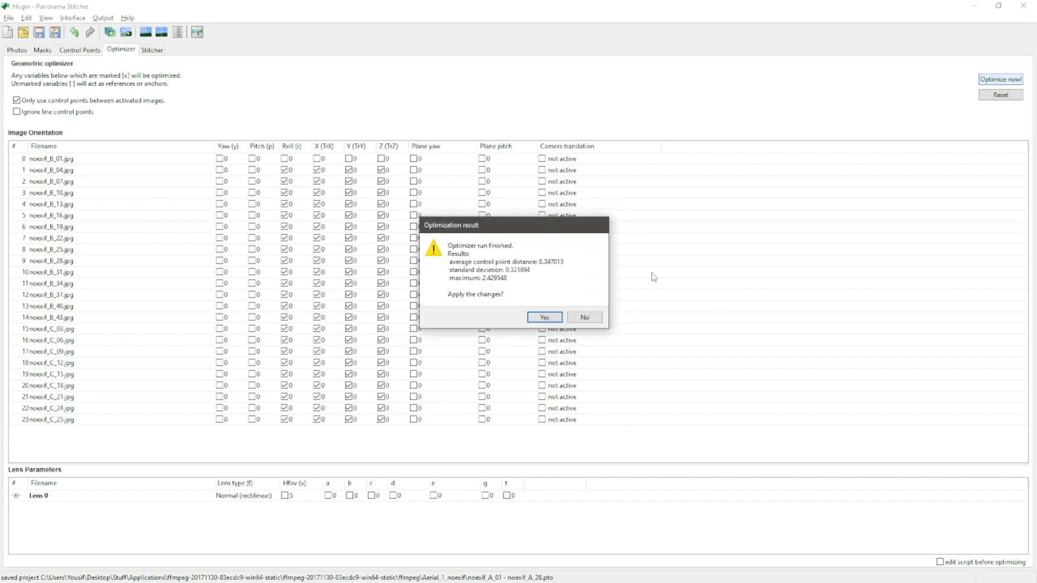
pyautogui.click(540, 318)
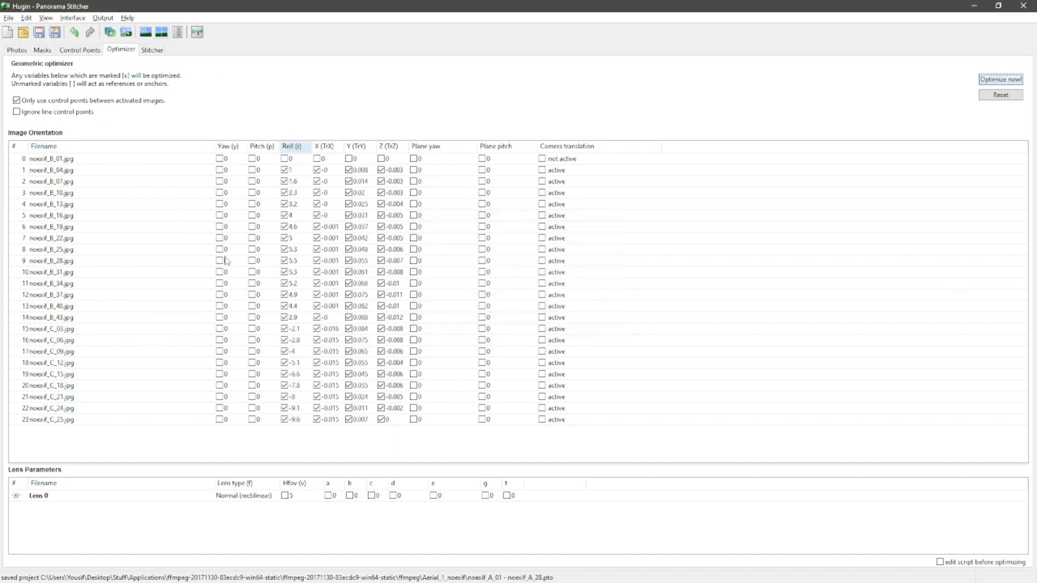
# Bring up the fast panorama preview with the Equirectangular projection and try the Mosaic plane overview mode.
pyautogui.click(72, 18)
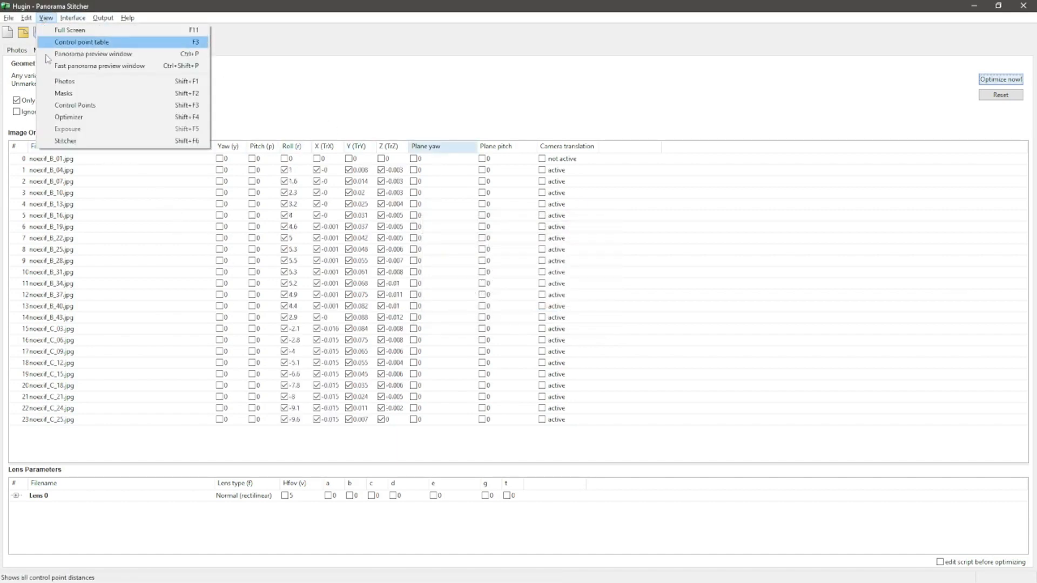
pyautogui.click(59, 68)
pyautogui.click(505, 43)
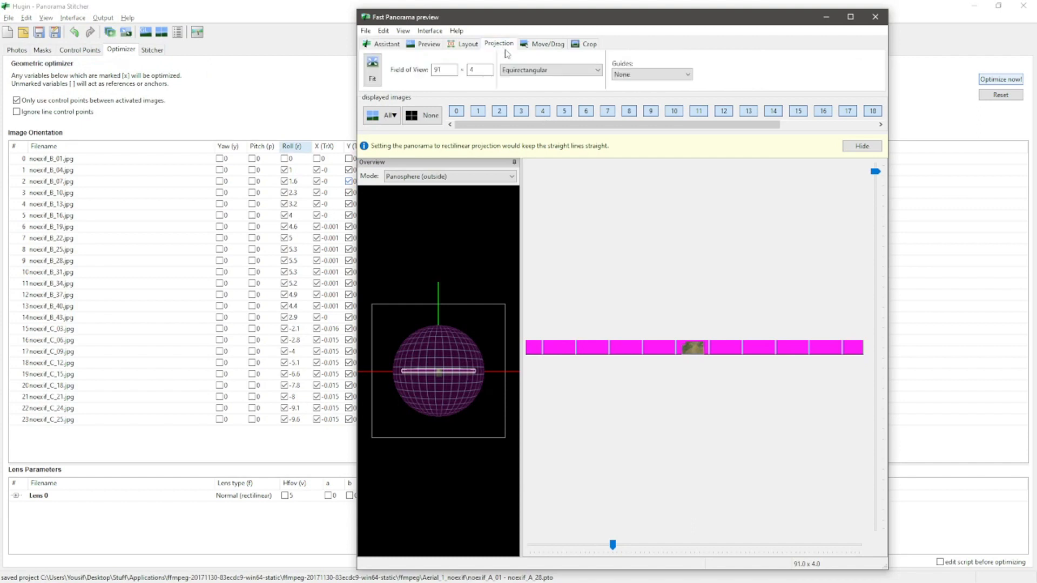
pyautogui.click(532, 70)
pyautogui.click(527, 66)
pyautogui.click(453, 177)
pyautogui.click(405, 202)
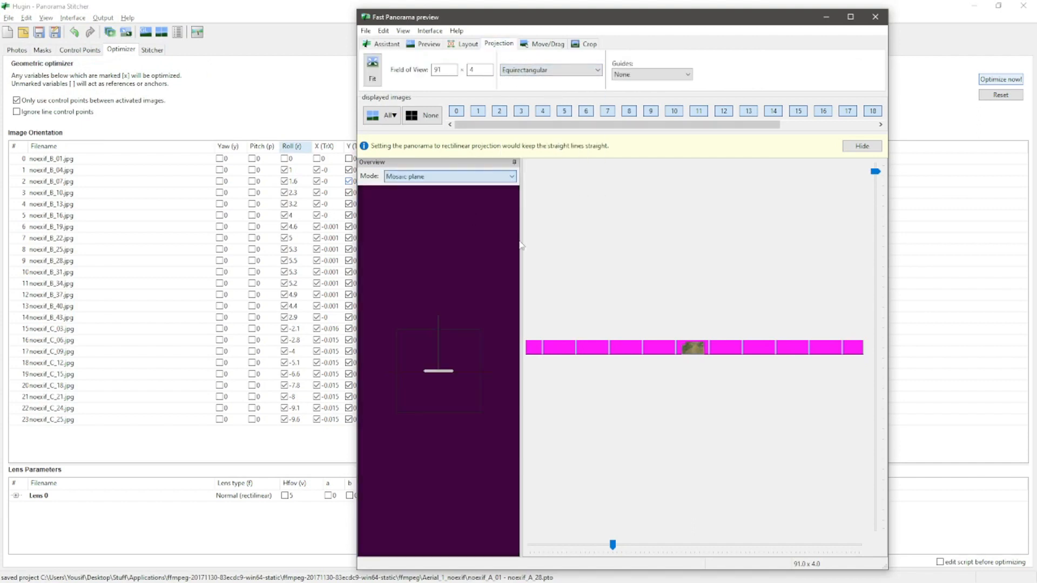
# Center the stitched images in the preview and adjust the field of view to about 9 by 10 degrees.
pyautogui.click(544, 43)
pyautogui.moveTo(701, 353); pyautogui.dragTo(701, 345)
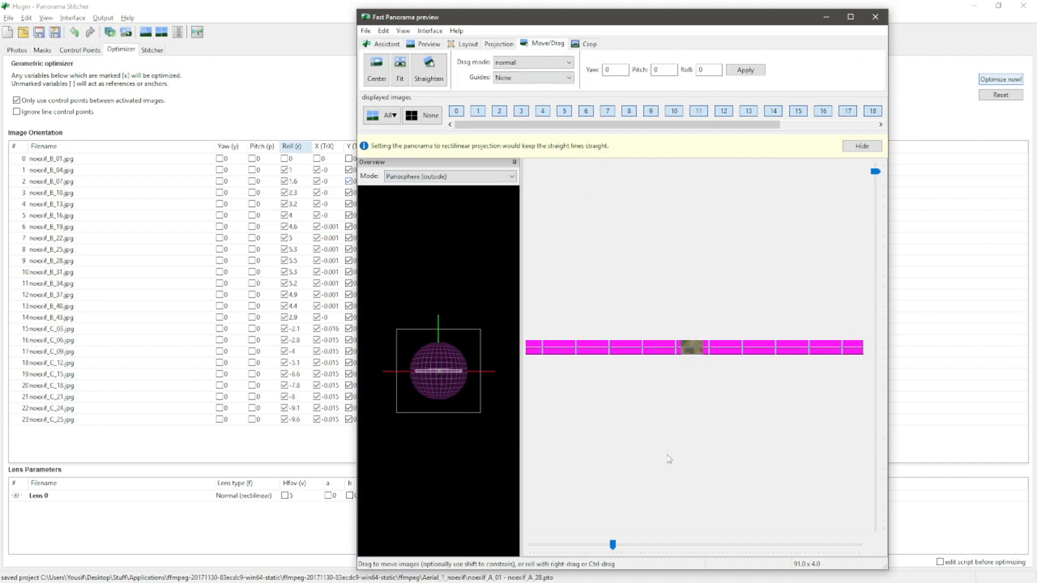
pyautogui.moveTo(612, 546); pyautogui.dragTo(538, 547)
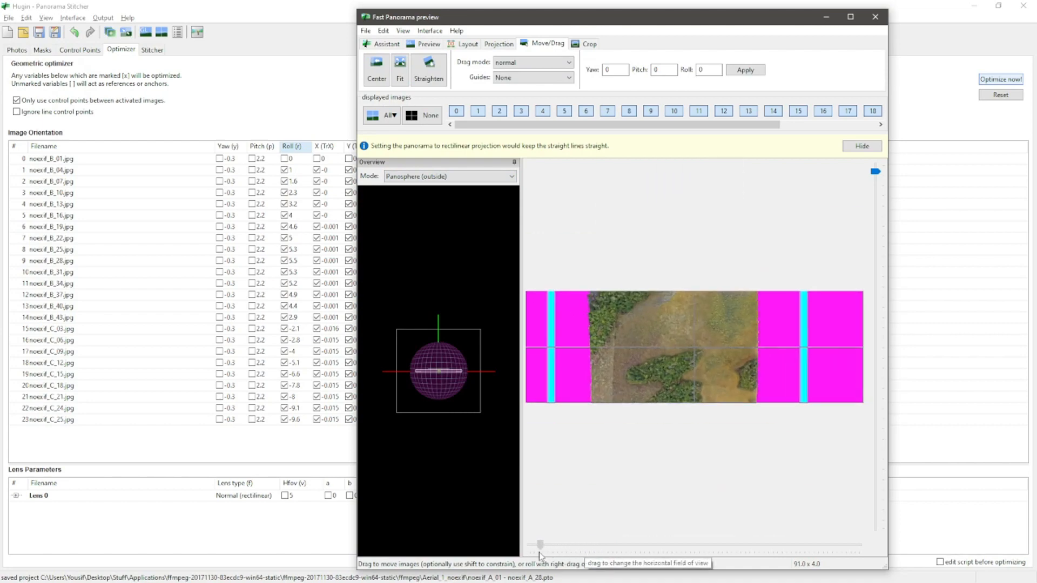
pyautogui.moveTo(875, 172); pyautogui.dragTo(876, 185)
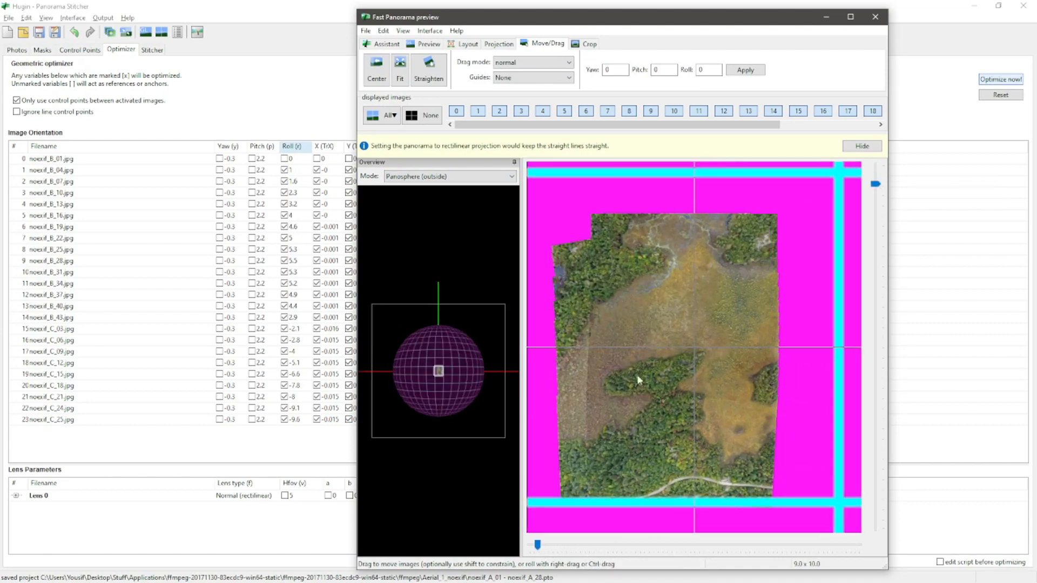
# Crop the panorama closely around the stitched B and C images, from about 169, 411 to 2285, 3116.
pyautogui.click(18, 51)
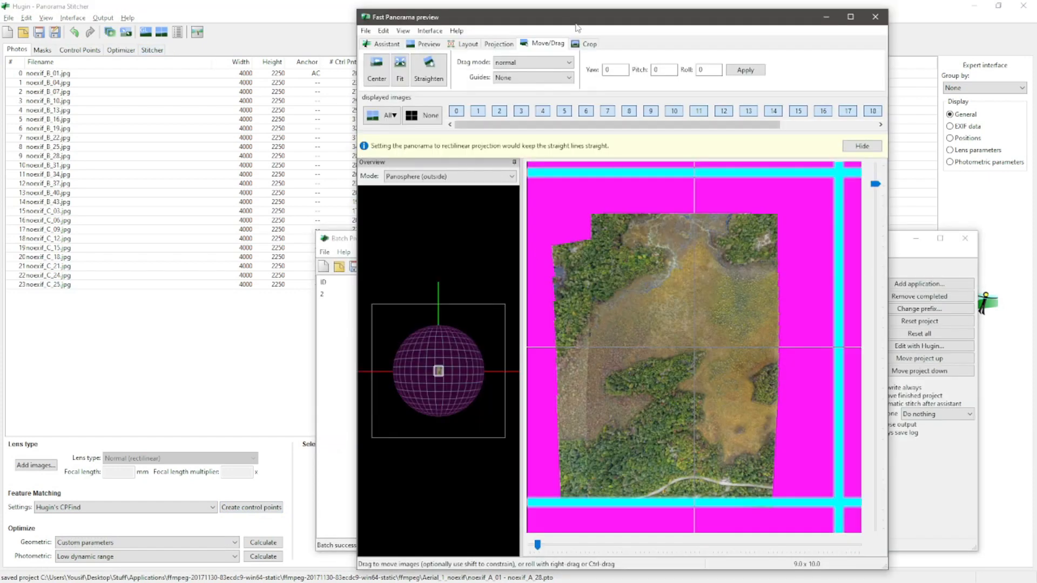
pyautogui.click(584, 44)
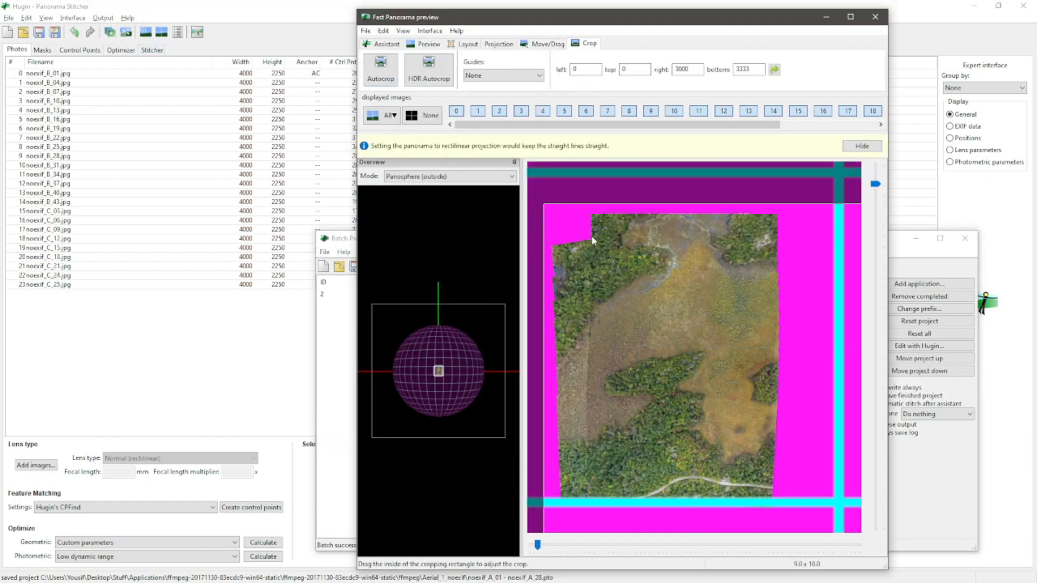
pyautogui.moveTo(595, 237); pyautogui.dragTo(750, 462)
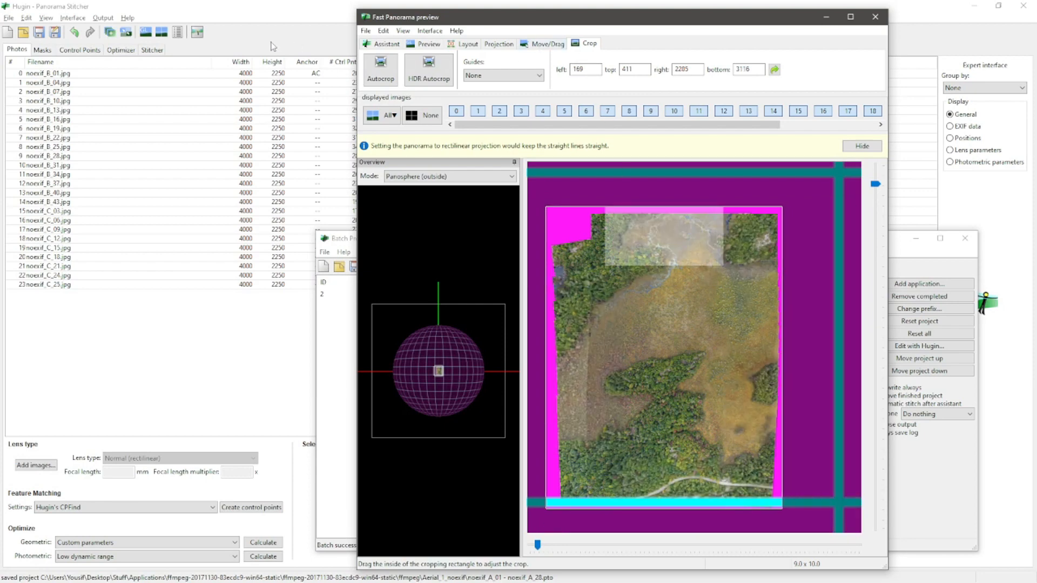
# Calculate the optimal canvas size for the cropped panorama and set the output format to PNG.
pyautogui.click(158, 52)
pyautogui.click(328, 112)
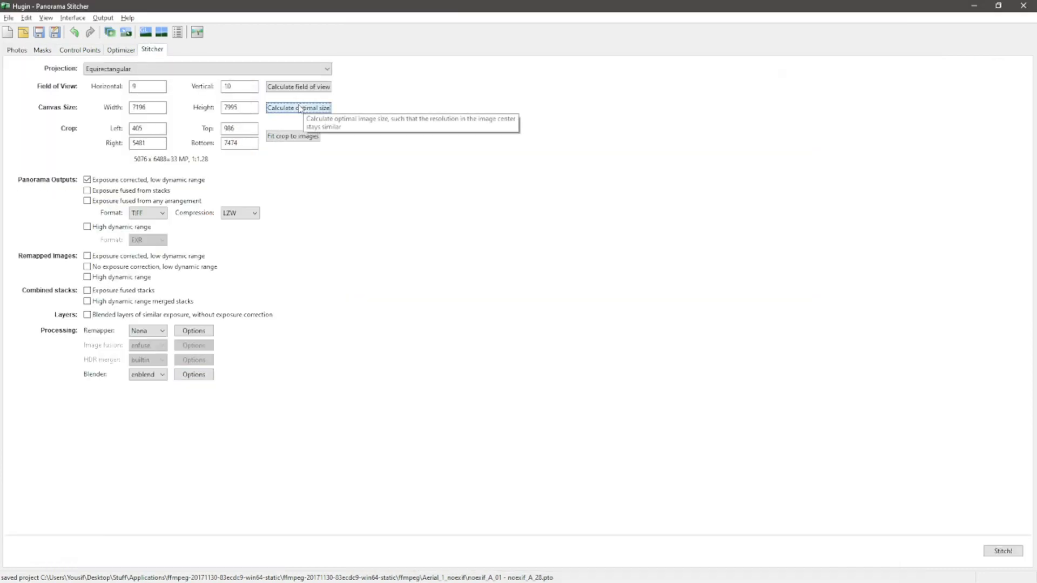
pyautogui.click(148, 213)
pyautogui.click(144, 250)
pyautogui.click(152, 214)
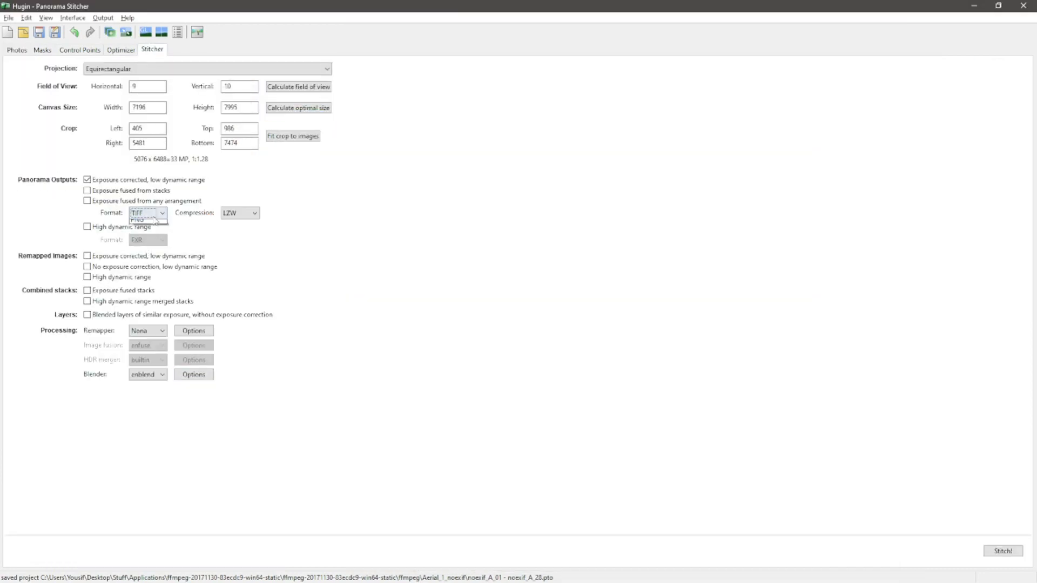
pyautogui.click(159, 241)
# Set the blender to builtin and its seam blend mode to blend seam.
pyautogui.click(138, 377)
pyautogui.click(144, 399)
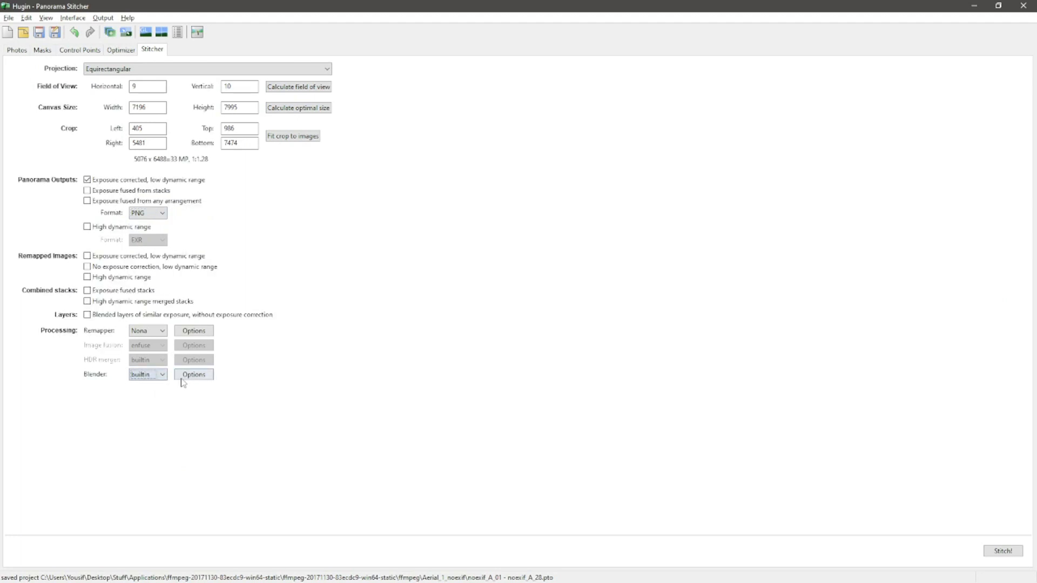
pyautogui.click(193, 376)
pyautogui.click(543, 307)
pyautogui.click(529, 327)
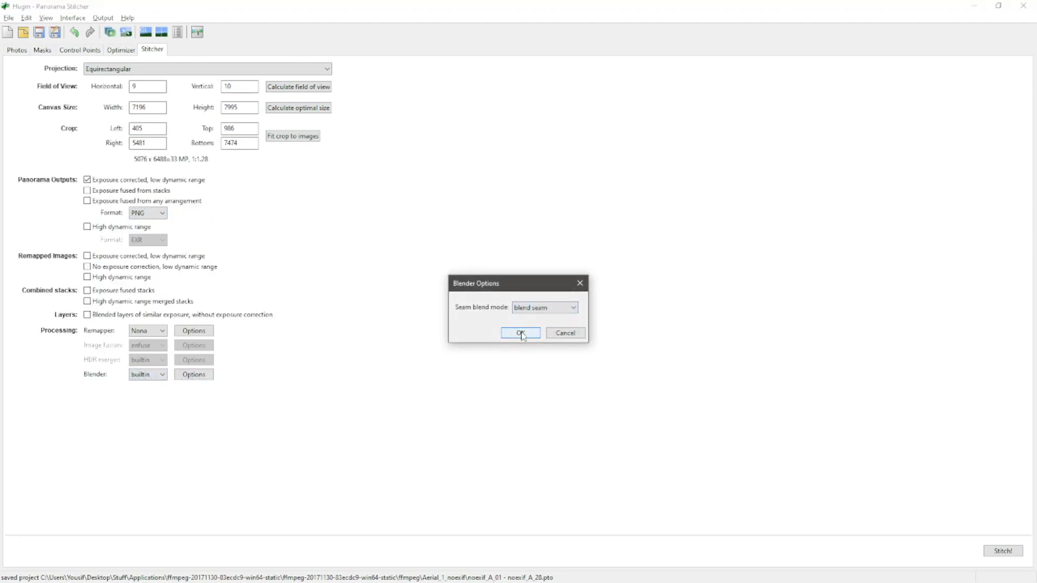
pyautogui.click(520, 333)
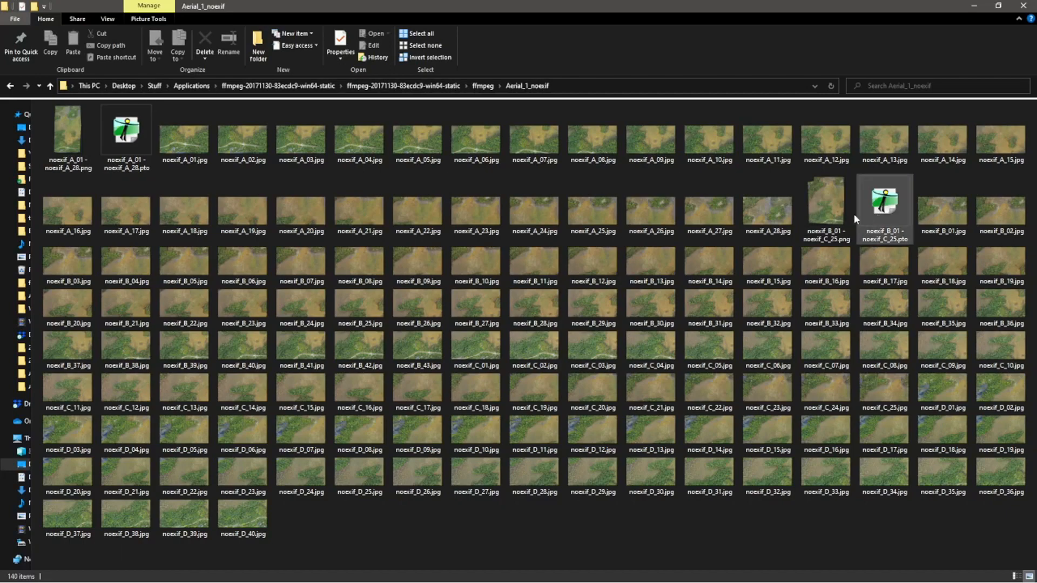
# View the exported panorama noexif_B_01 - noexif_C_25.png in the image viewer, then close it.
pyautogui.doubleClick(833, 213)
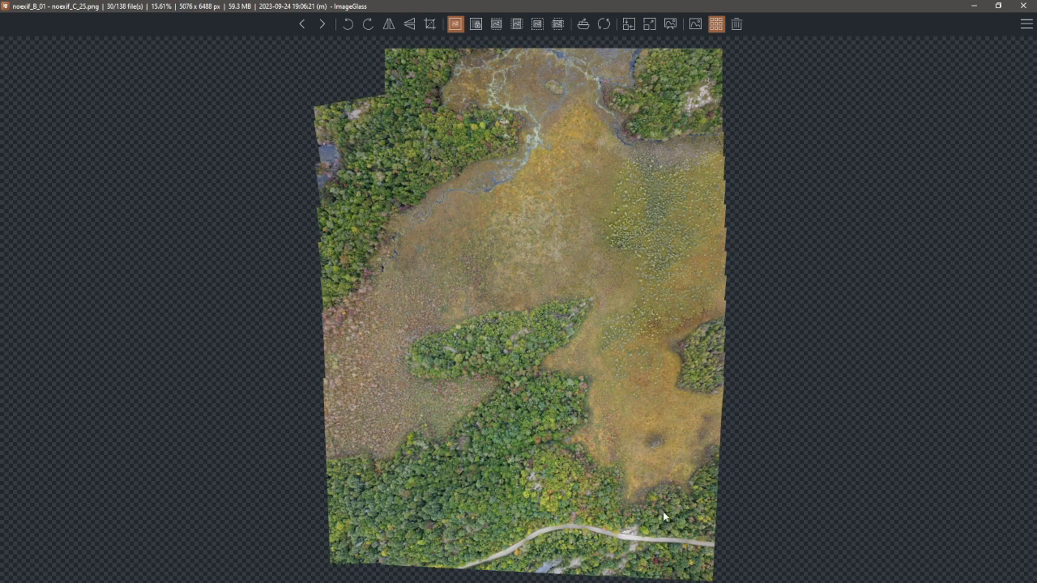
pyautogui.click(1024, 6)
pyautogui.click(206, 144)
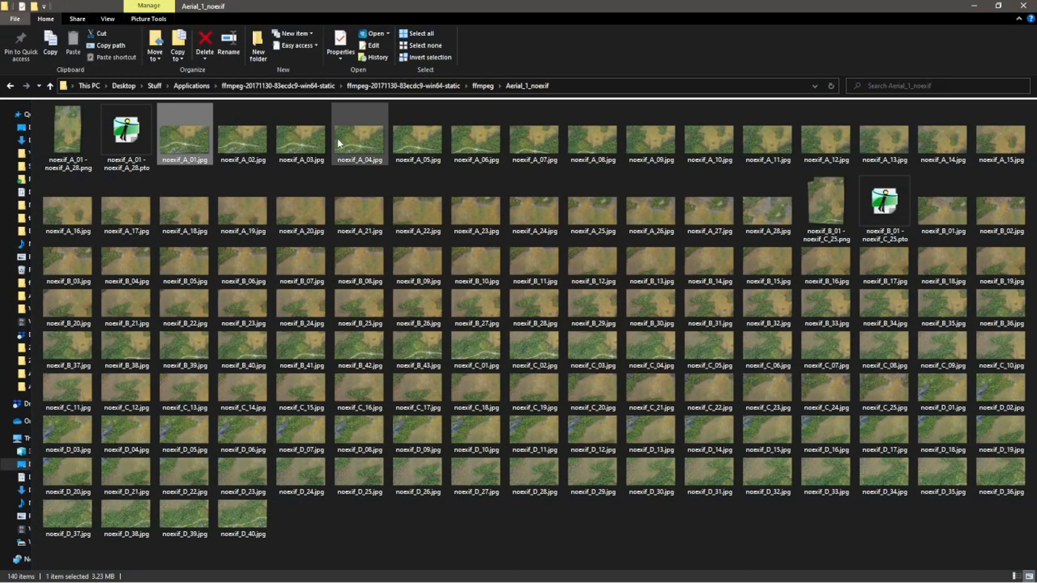
pyautogui.keyDown('ctrl'); pyautogui.click(371, 144); pyautogui.keyUp('ctrl')
pyautogui.keyDown('ctrl'); pyautogui.click(533, 141); pyautogui.keyUp('ctrl')
pyautogui.keyDown('ctrl'); pyautogui.click(709, 142); pyautogui.keyUp('ctrl')
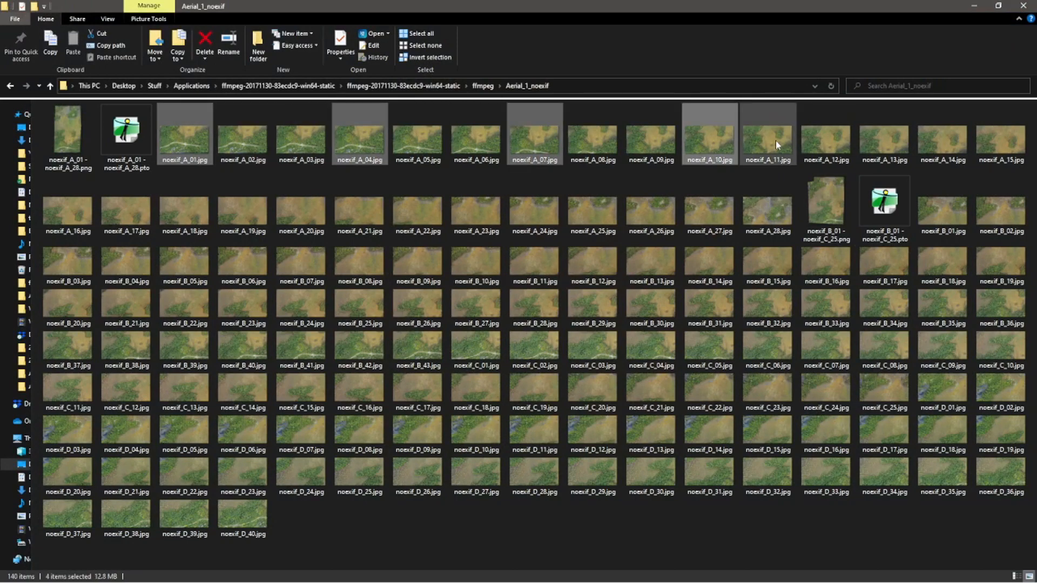
pyautogui.click(195, 138)
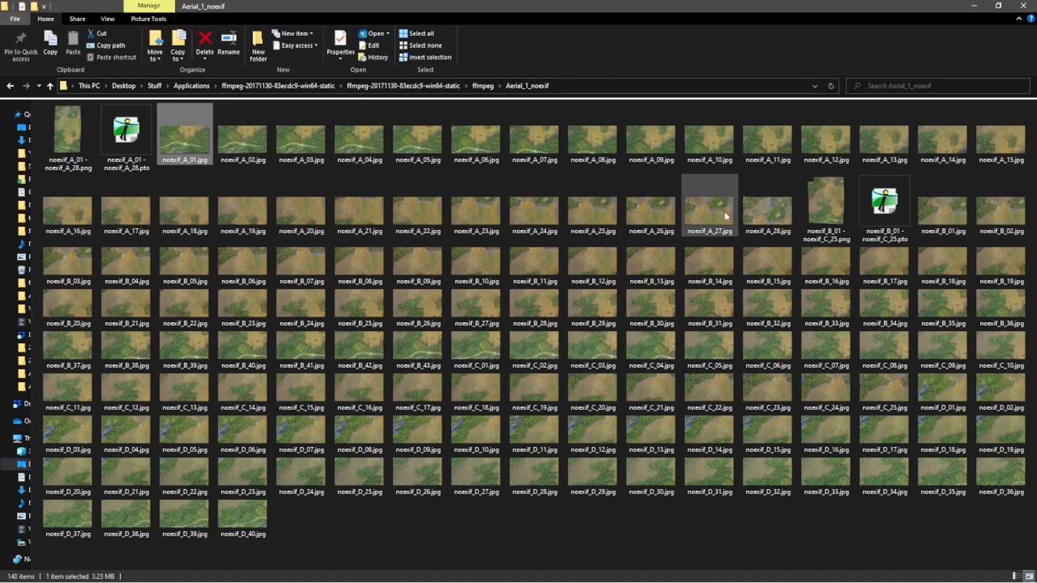
pyautogui.keyDown('shift'); pyautogui.click(777, 215); pyautogui.keyUp('shift')
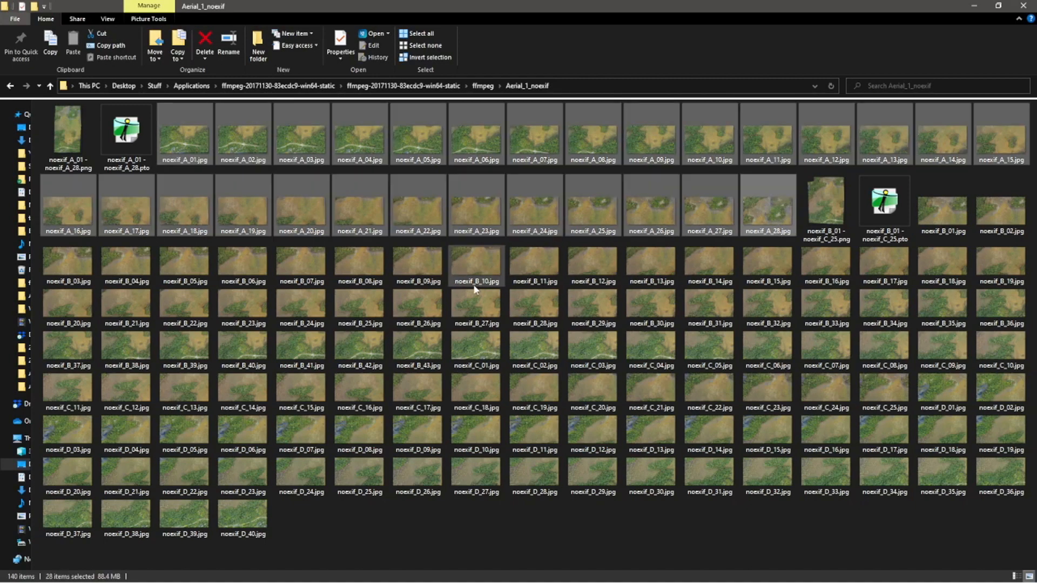
pyautogui.click(241, 162)
pyautogui.click(199, 147)
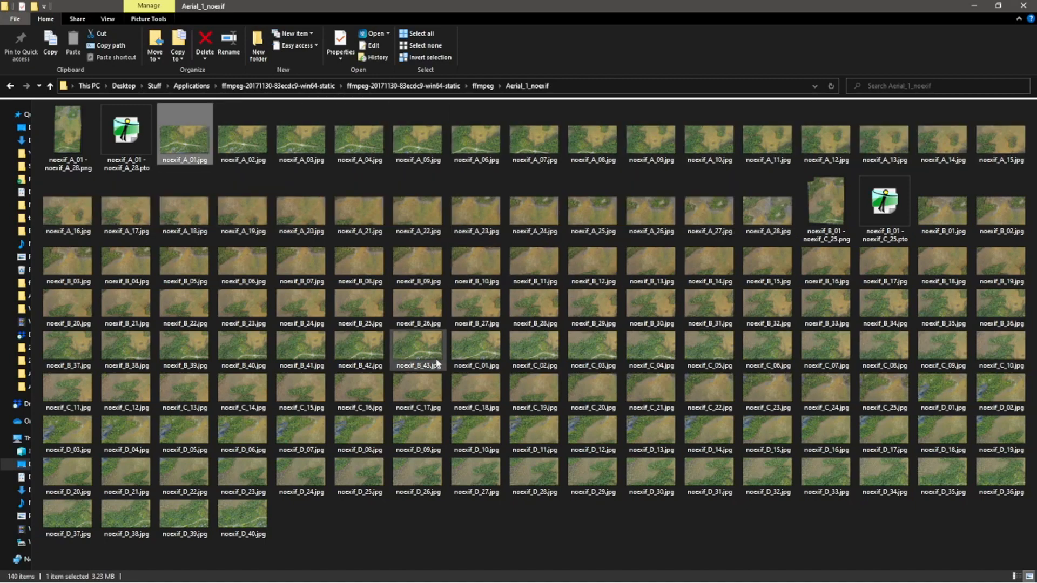
pyautogui.keyDown('shift'); pyautogui.click(371, 147); pyautogui.keyUp('shift')
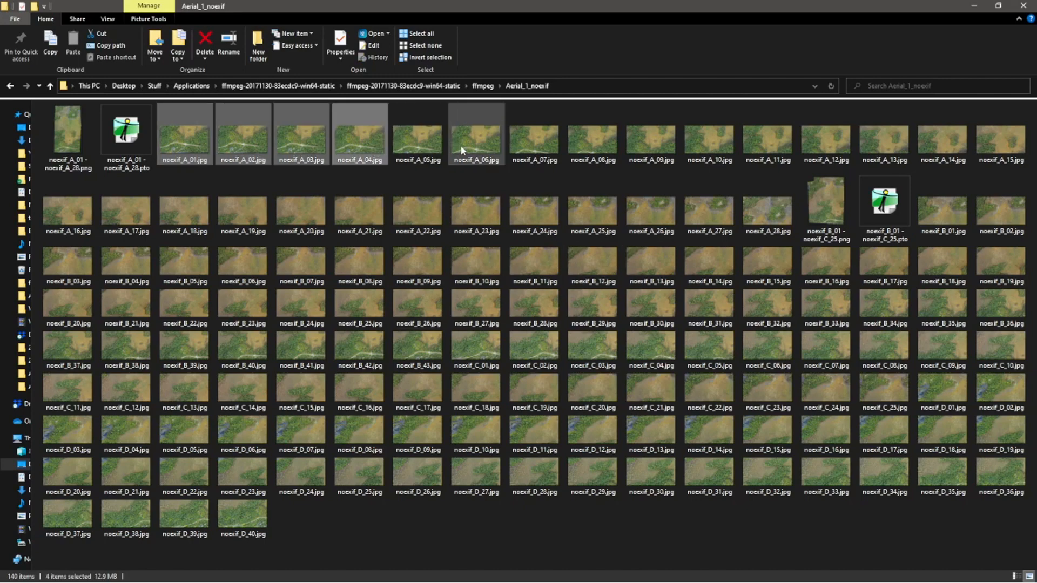
pyautogui.click(175, 137)
pyautogui.keyDown('ctrl'); pyautogui.click(348, 140); pyautogui.keyUp('ctrl')
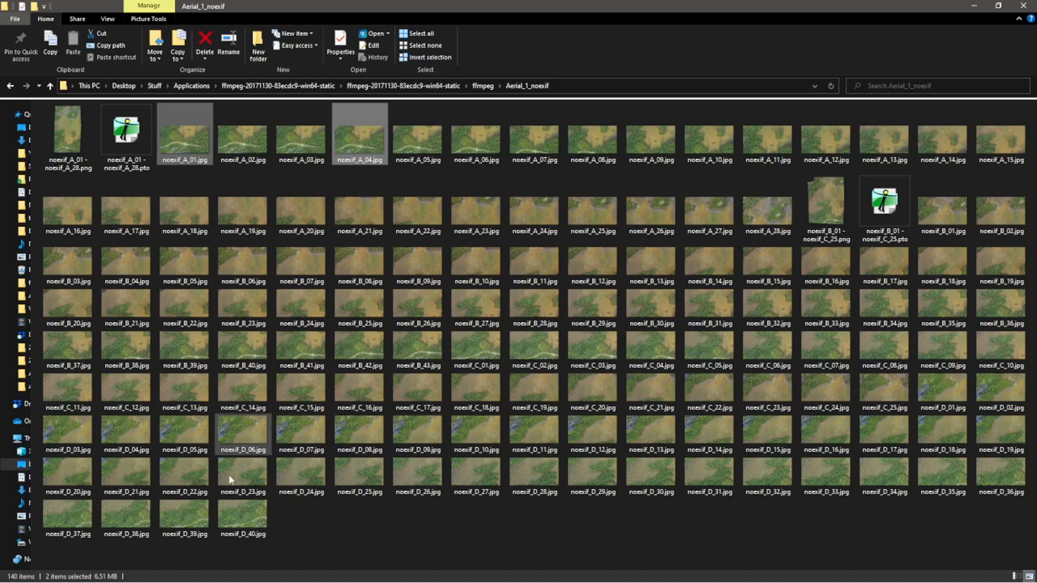
pyautogui.click(240, 508)
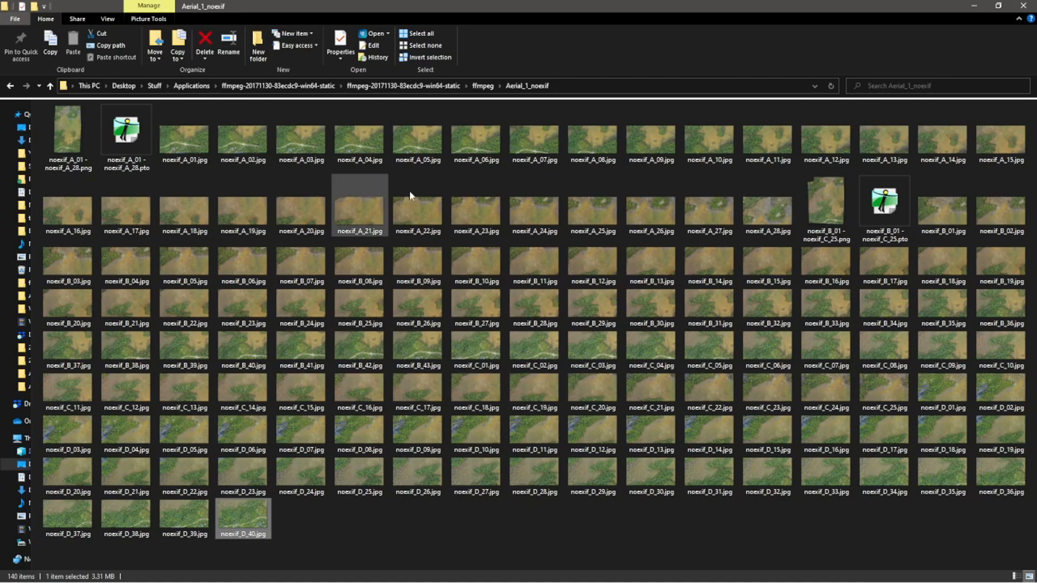
pyautogui.click(834, 209)
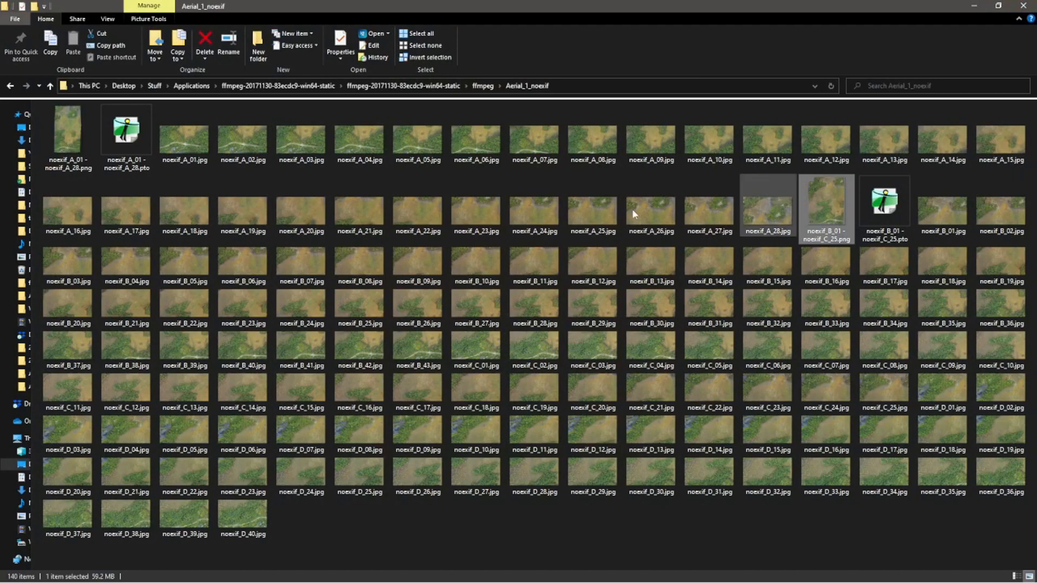
pyautogui.click(68, 142)
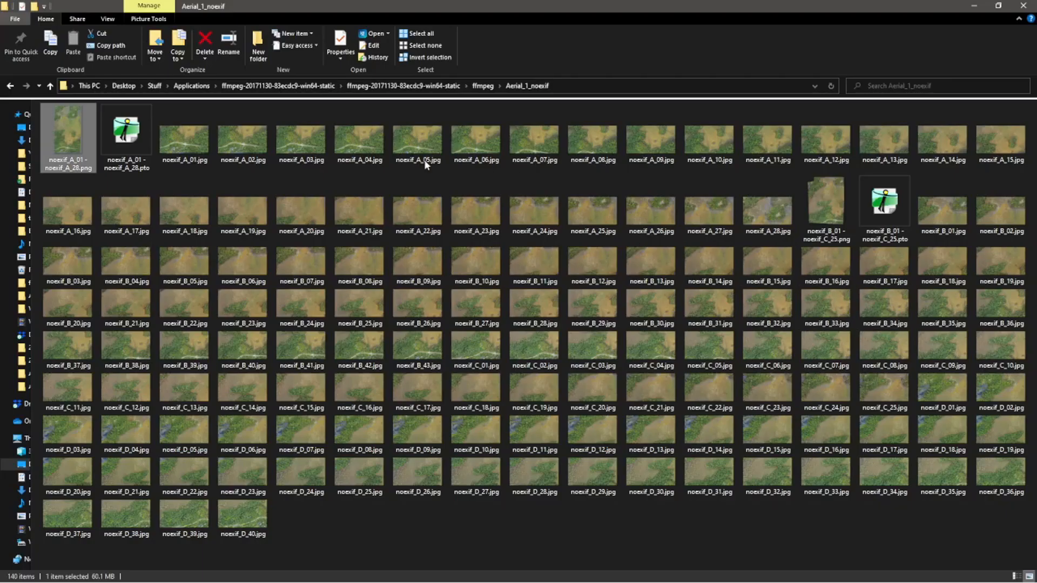
# Load noexif_A_01 - noexif_A_28.png and noexif_B_01 - noexif_C_25.png together into a new Hugin project.
pyautogui.click(832, 204)
pyautogui.keyDown('ctrl'); pyautogui.click(69, 133); pyautogui.keyUp('ctrl')
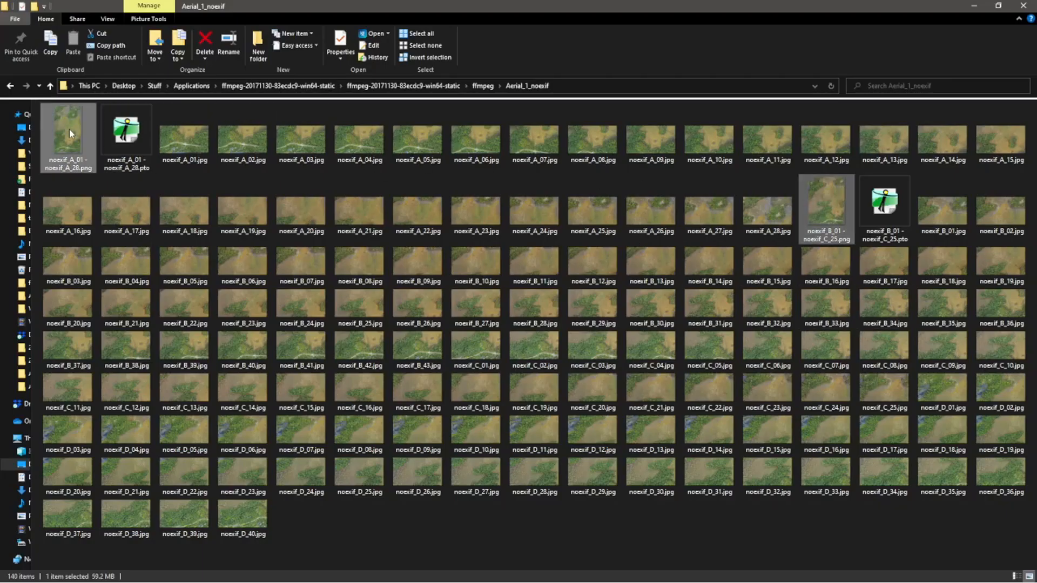
pyautogui.moveTo(69, 132); pyautogui.dragTo(252, 231)
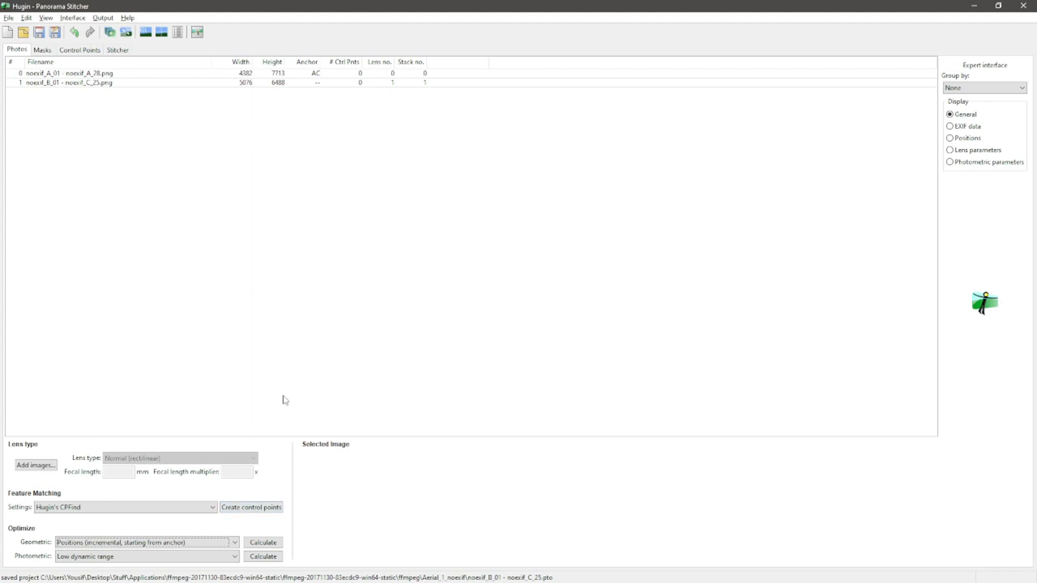
# Create control points between the two row panoramas with Hugin's CPFind and set the geometric optimization to Custom parameters.
pyautogui.click(266, 508)
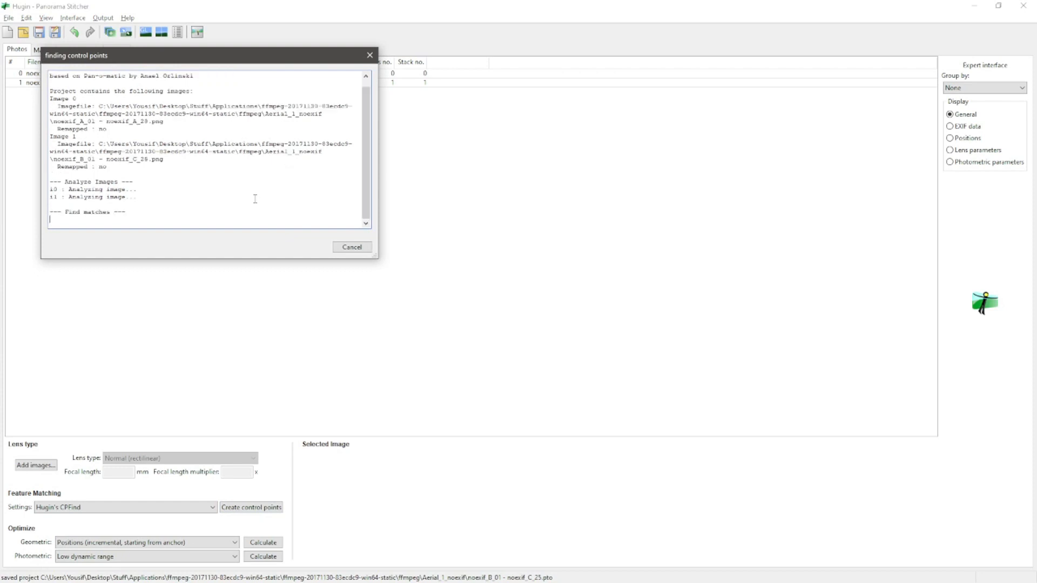
pyautogui.click(585, 295)
pyautogui.click(235, 542)
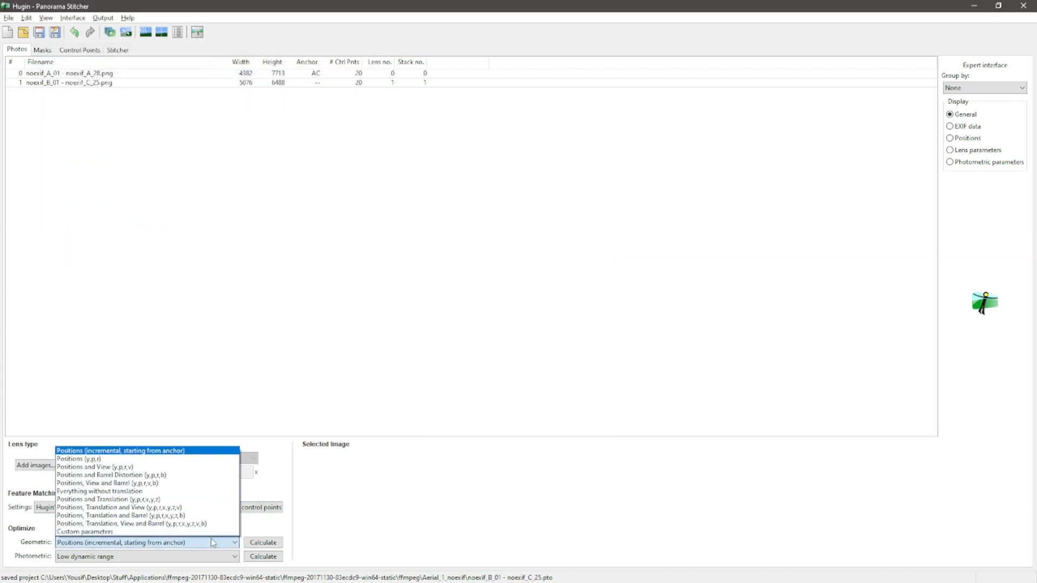
pyautogui.click(162, 534)
# Exclude the yaw and pitch of both row panoramas from the geometric optimization.
pyautogui.click(121, 50)
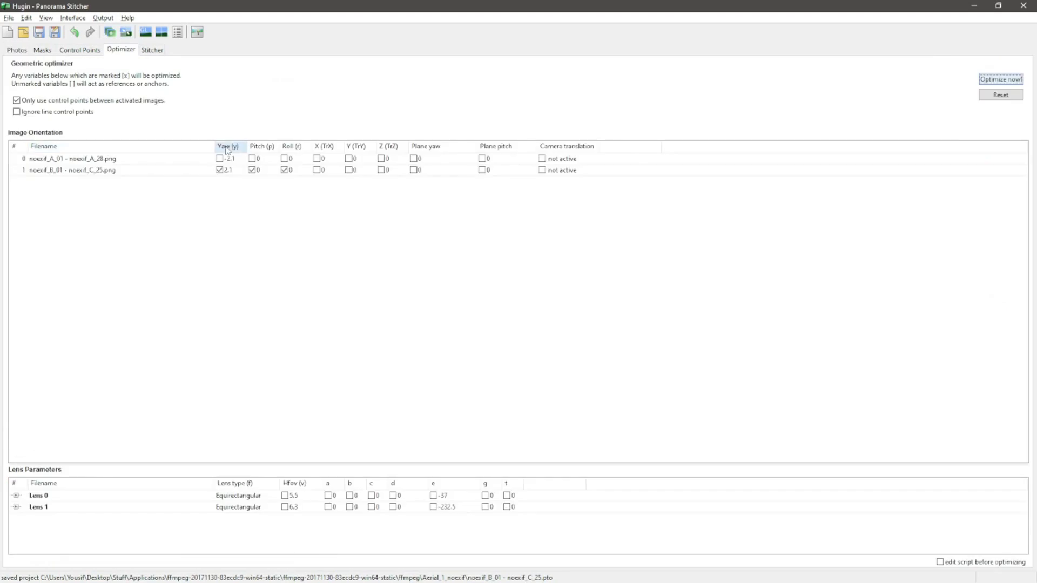
pyautogui.rightClick(264, 148)
pyautogui.click(278, 166)
# Include the X and Y translation of the B and C panorama in the geometric optimization, leaving Z translation excluded.
pyautogui.rightClick(326, 147)
pyautogui.click(338, 154)
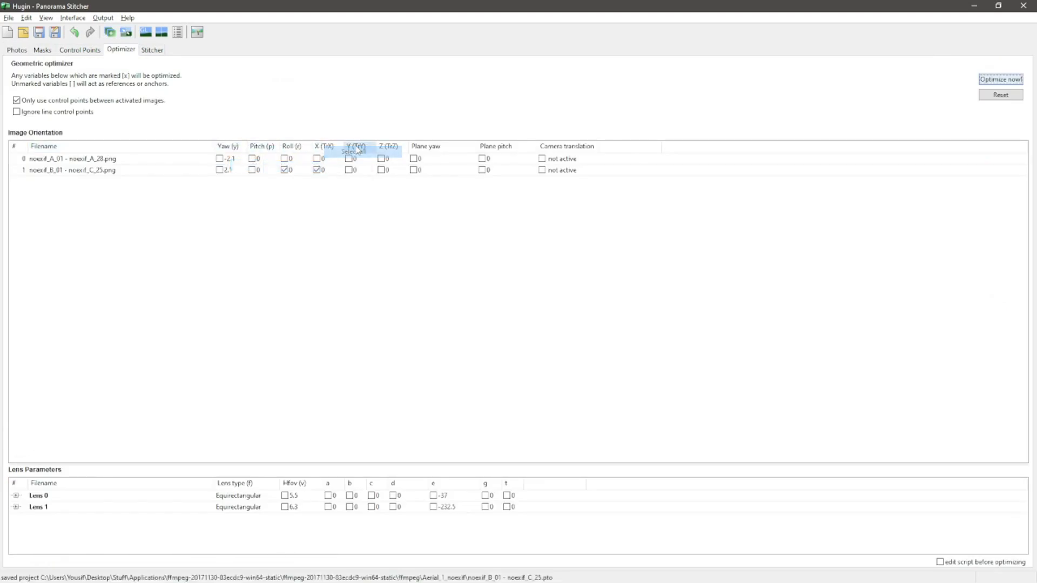
pyautogui.rightClick(357, 148)
pyautogui.click(371, 155)
pyautogui.rightClick(389, 147)
pyautogui.click(403, 166)
# Reset the stored positions and lens parameters of both row panoramas, then run the geometric optimization and apply its result.
pyautogui.click(1004, 97)
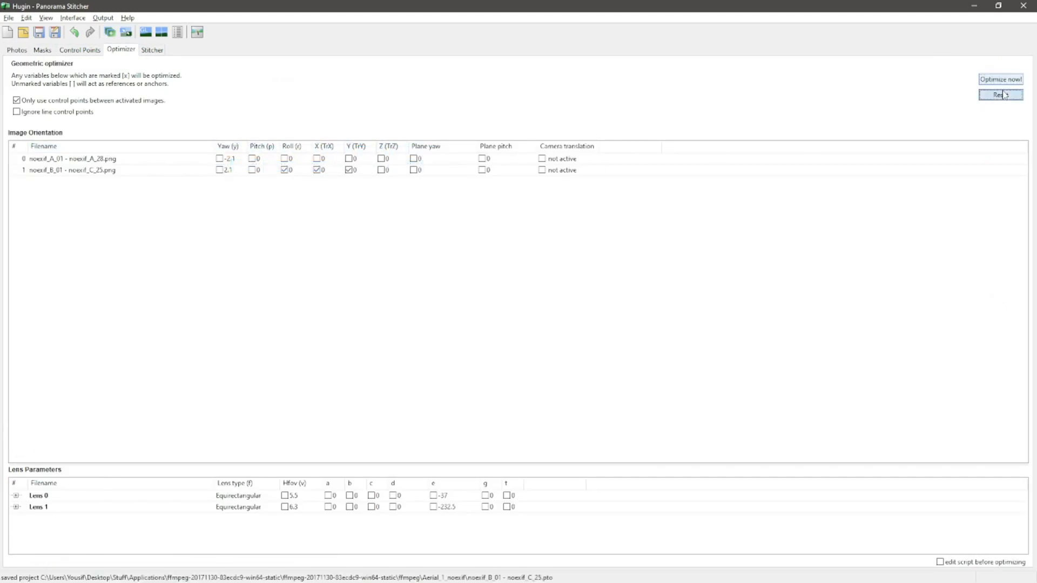
pyautogui.click(862, 197)
pyautogui.click(1001, 80)
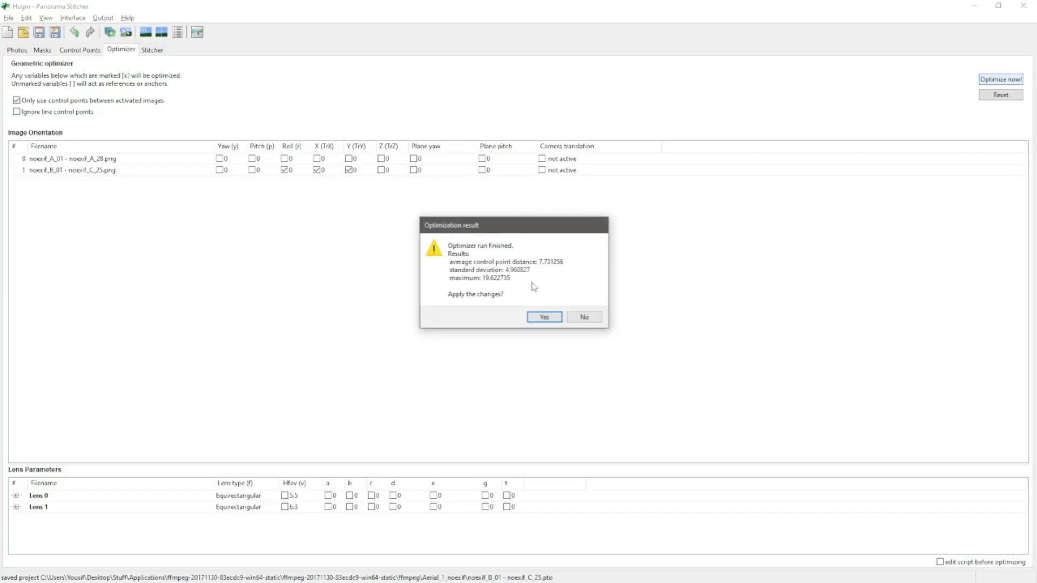
pyautogui.click(544, 317)
# Open the fast panorama preview and set its overview to the Mosaic plane mode.
pyautogui.click(46, 18)
pyautogui.click(70, 68)
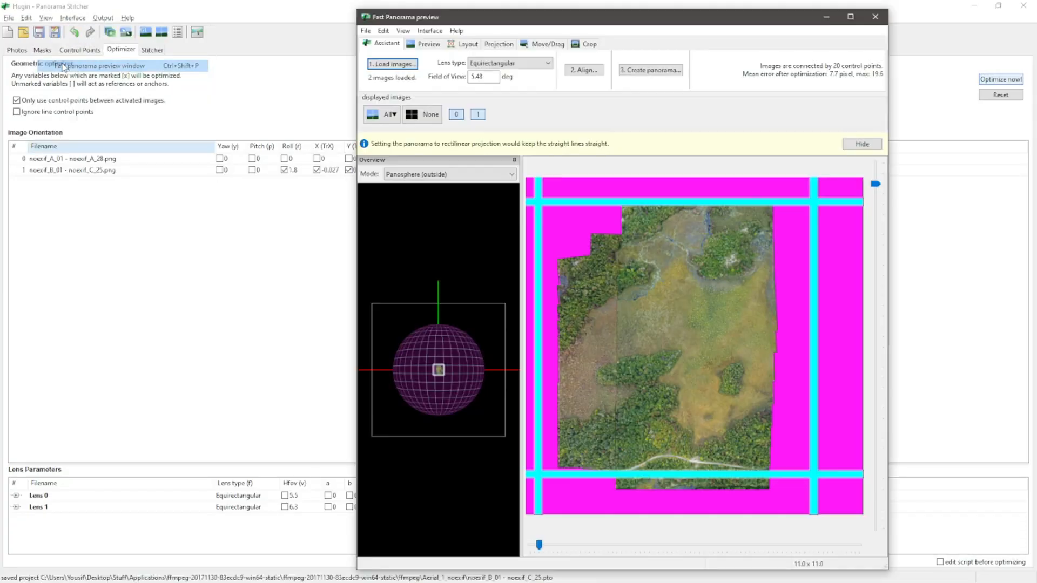
pyautogui.click(498, 44)
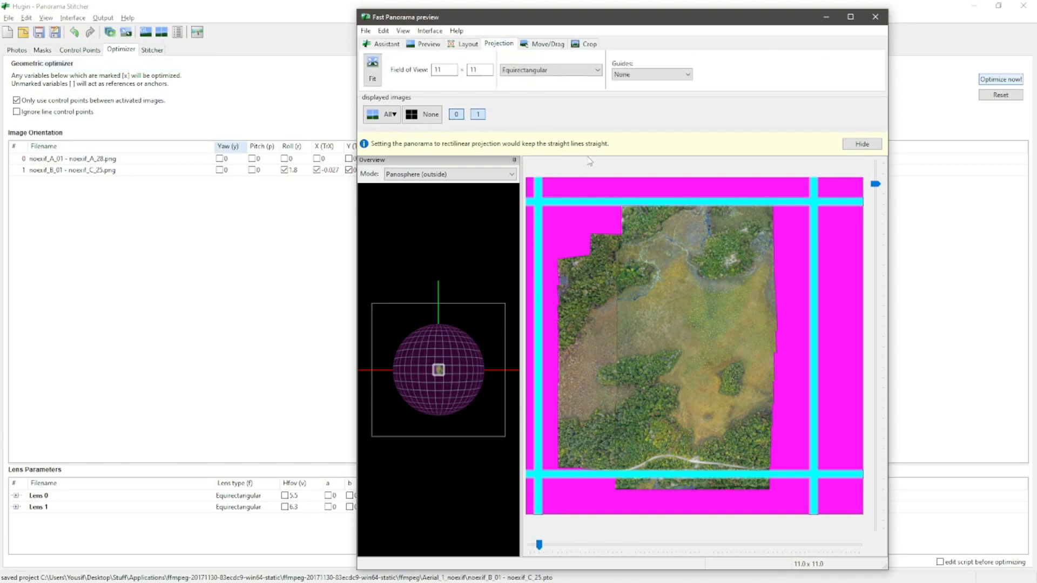
pyautogui.click(511, 174)
pyautogui.click(410, 202)
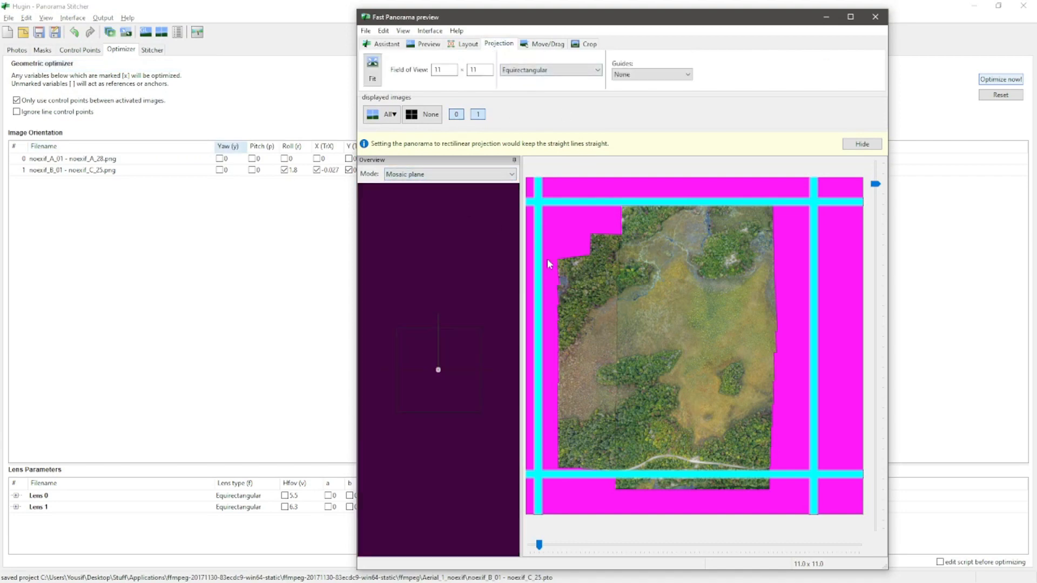
# Center the merged panorama in the preview canvas and crop the canvas closely around its outer edges.
pyautogui.click(546, 44)
pyautogui.moveTo(659, 324); pyautogui.dragTo(676, 331)
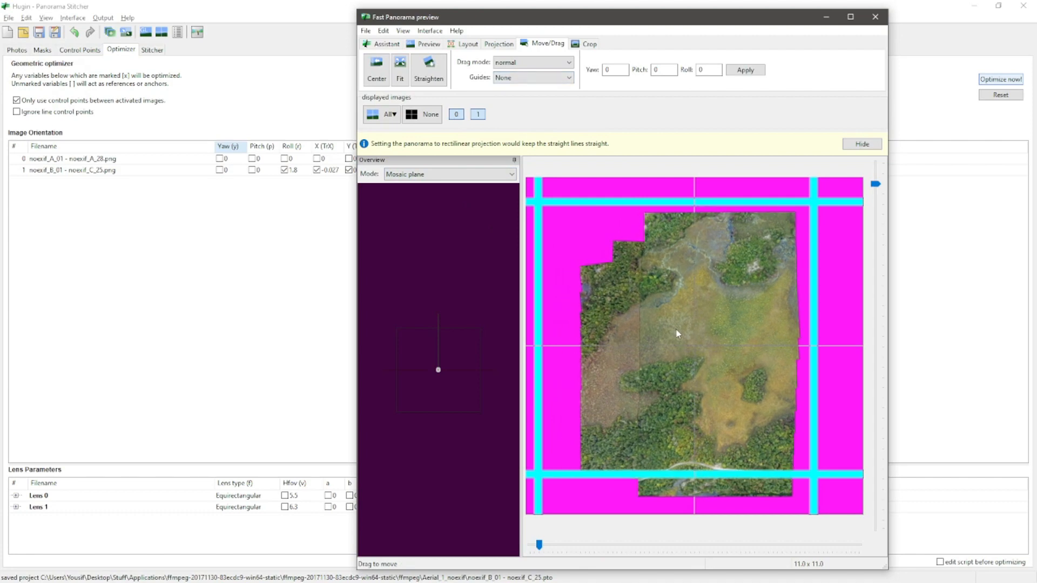
pyautogui.click(589, 44)
pyautogui.moveTo(579, 226); pyautogui.dragTo(626, 253)
pyautogui.moveTo(822, 472); pyautogui.dragTo(762, 456)
pyautogui.click(201, 87)
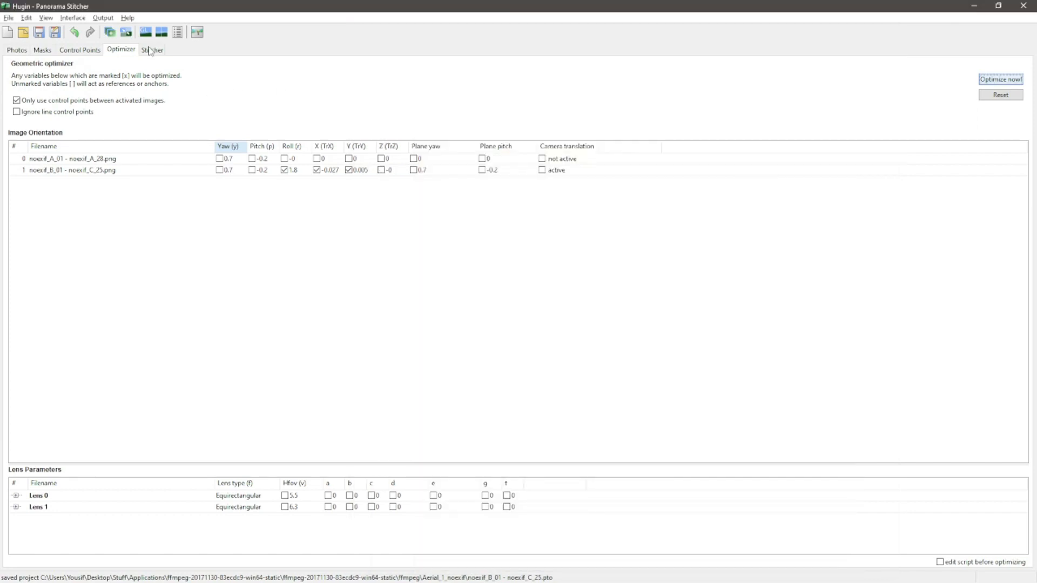
# Calculate the optimal canvas size for the merged panorama and set the output format to PNG.
pyautogui.click(152, 49)
pyautogui.click(298, 108)
pyautogui.click(148, 214)
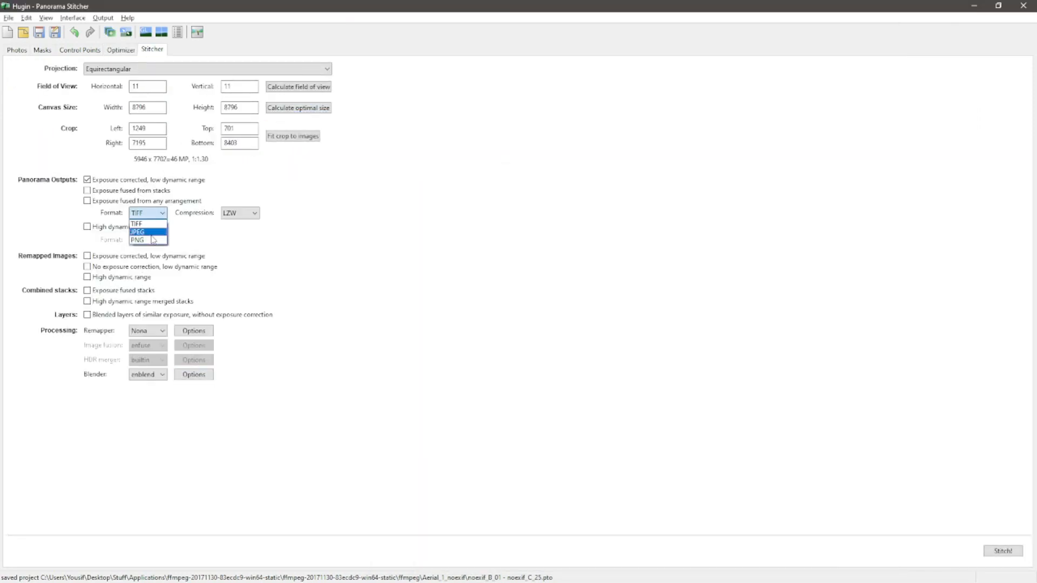
pyautogui.click(143, 243)
# Set the blender to builtin with the seam blend mode set to blend seam.
pyautogui.click(148, 374)
pyautogui.click(143, 394)
pyautogui.click(193, 374)
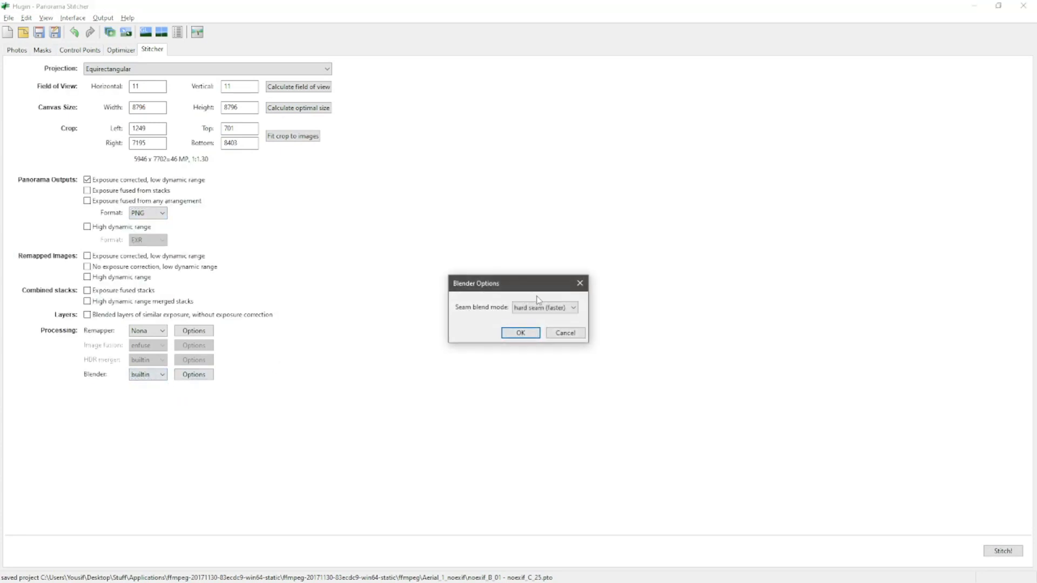
pyautogui.click(544, 308)
pyautogui.click(535, 327)
pyautogui.click(520, 332)
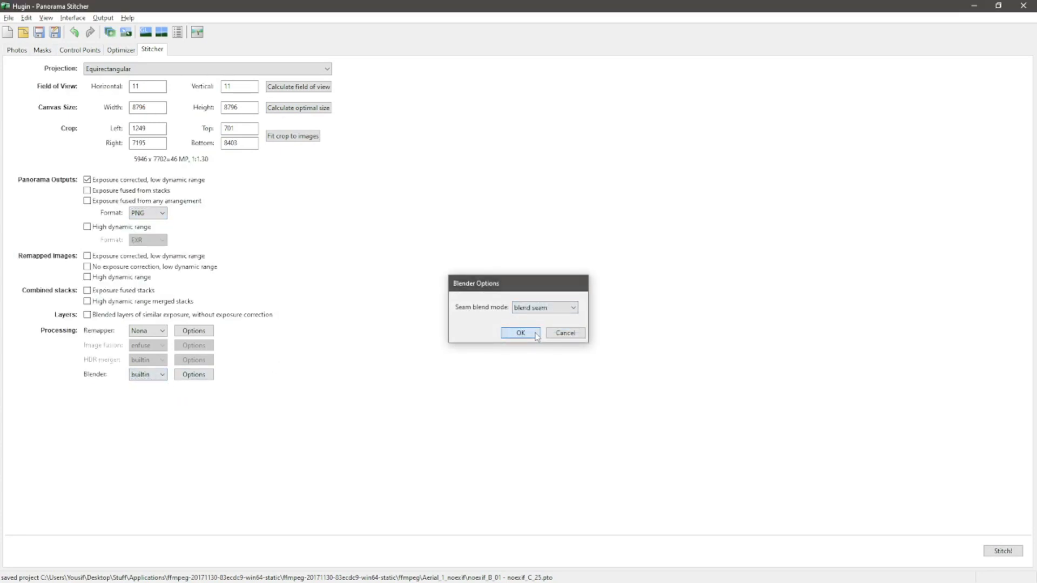
# Stitch the panorama, saving the project and output as noexif_A_01 - noexif_A_28 - noexif_B_01 - noexif_C_25 in the Aerial_1_noexif folder.
pyautogui.click(995, 554)
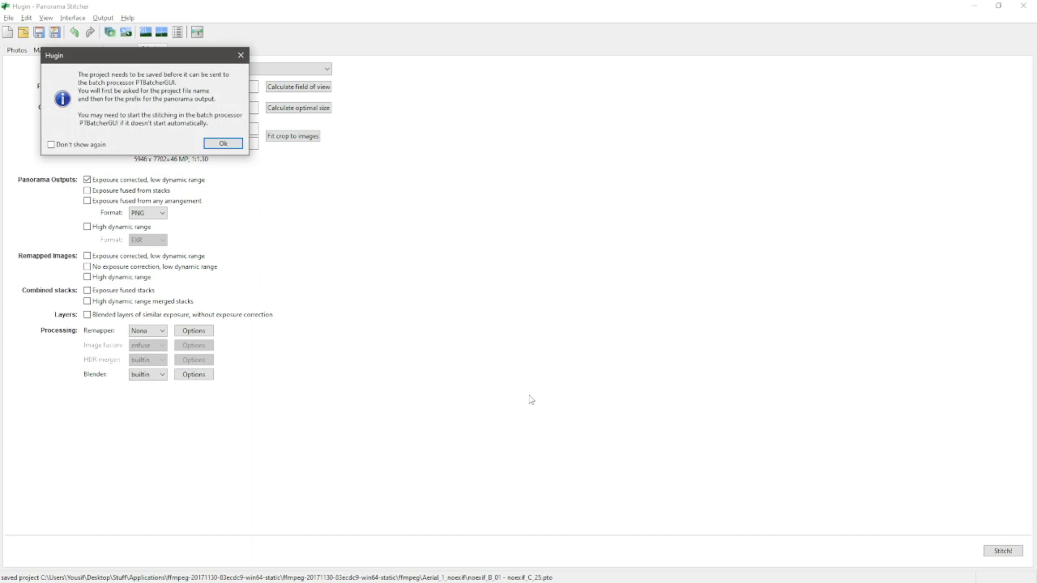
pyautogui.click(223, 143)
pyautogui.click(697, 508)
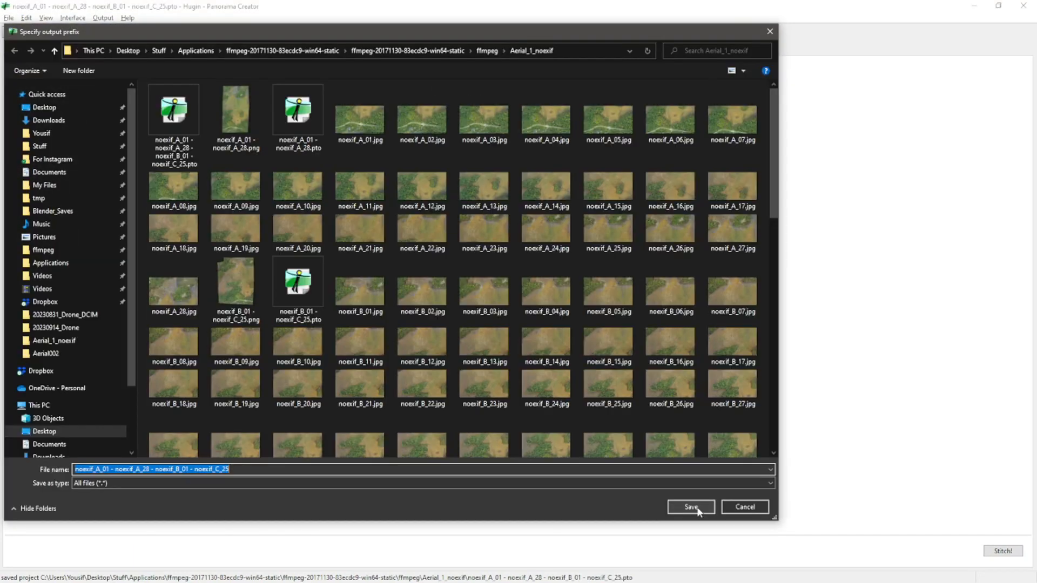
pyautogui.click(700, 511)
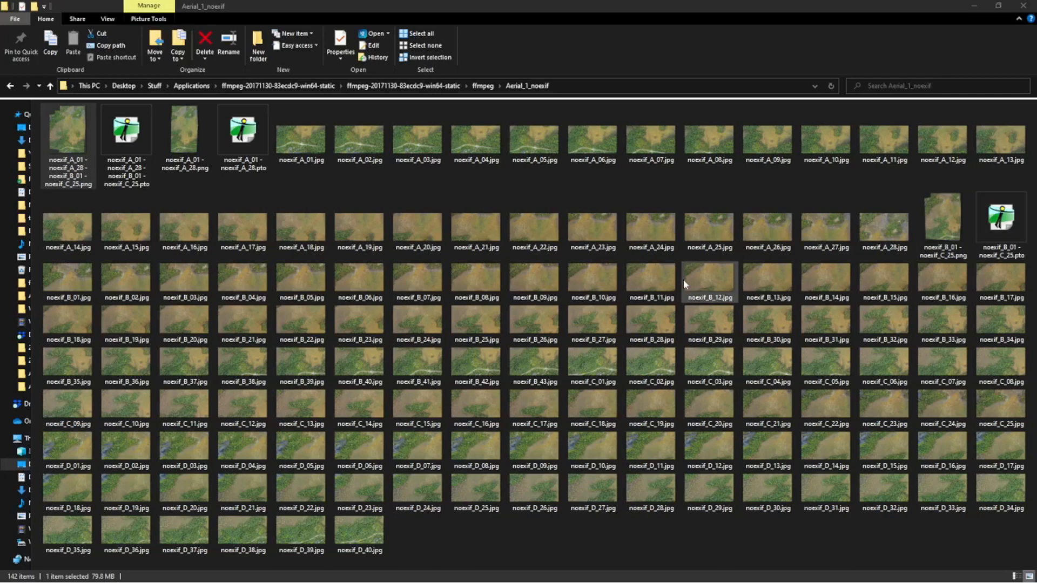
# Load noexif_B_01.jpg through noexif_C_16.jpg from the Aerial_1_noexif folder into a new Hugin project with an HFOV of 5 degrees.
pyautogui.click(76, 280)
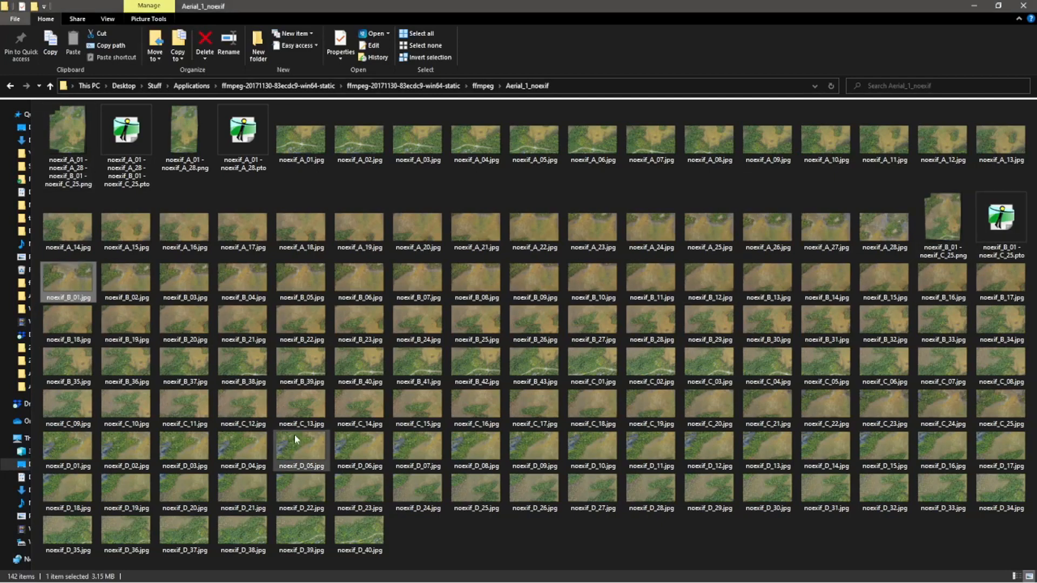
pyautogui.keyDown('shift'); pyautogui.click(478, 416); pyautogui.keyUp('shift')
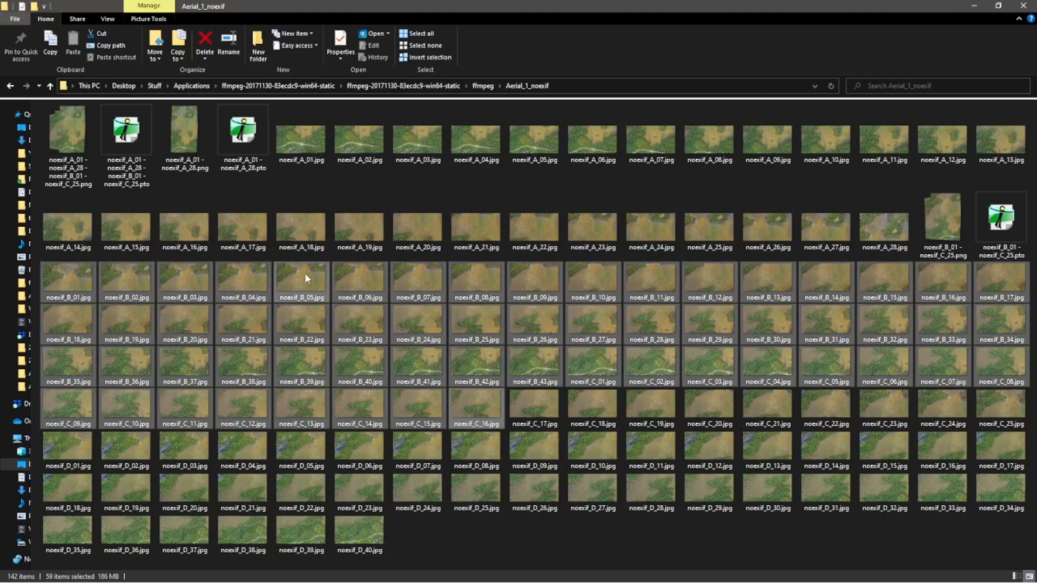
pyautogui.moveTo(305, 273); pyautogui.dragTo(293, 250)
pyautogui.hotkey('alt', 'Tab')
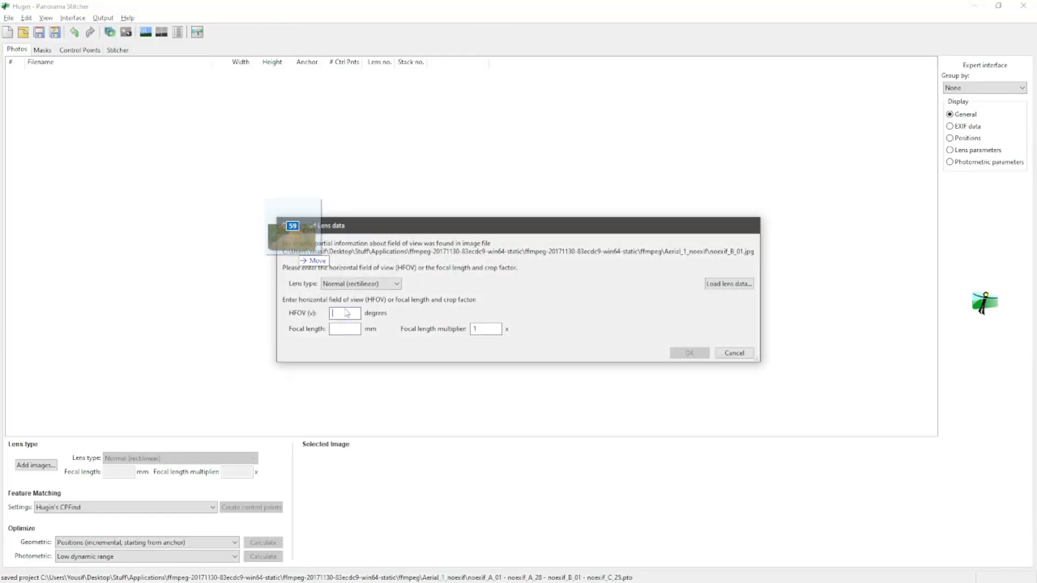
pyautogui.write('5')
pyautogui.click(690, 354)
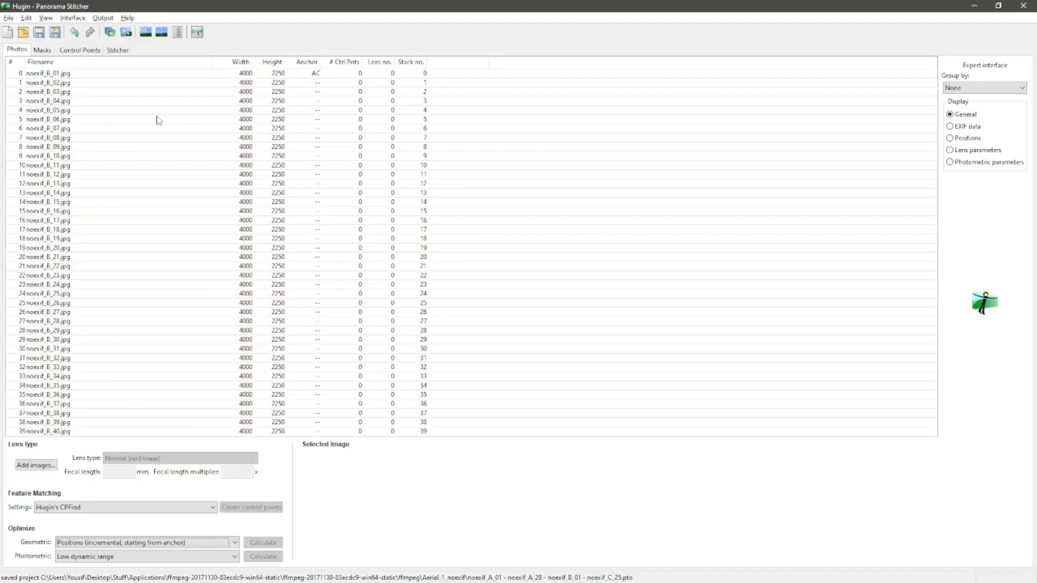
# Remove all images from noexif_B_12.jpg onward from the project, keeping noexif_B_01.jpg through noexif_B_11.jpg.
pyautogui.scroll(-5, 124, 248)
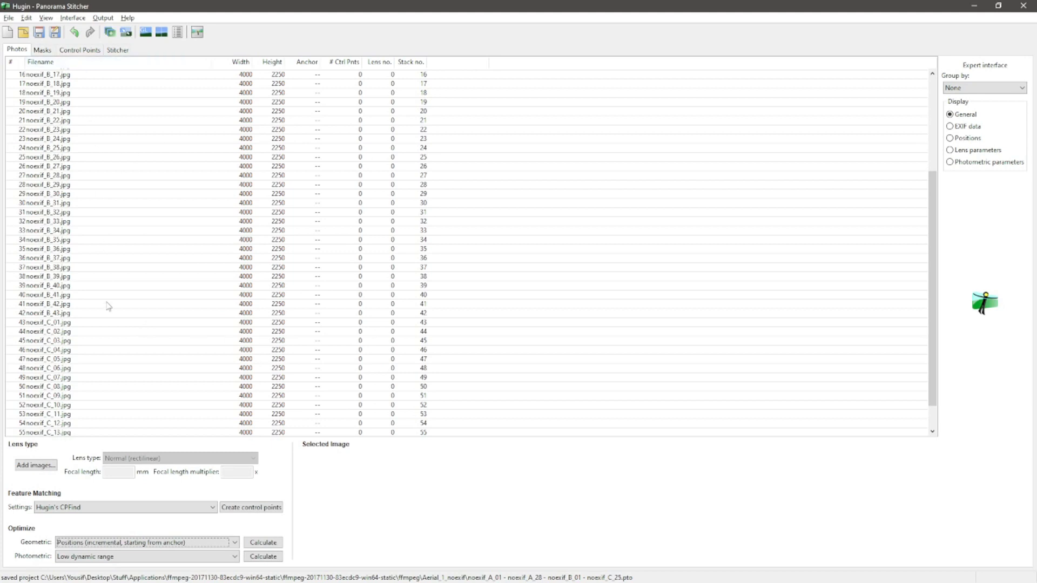
pyautogui.scroll(5, 141, 266)
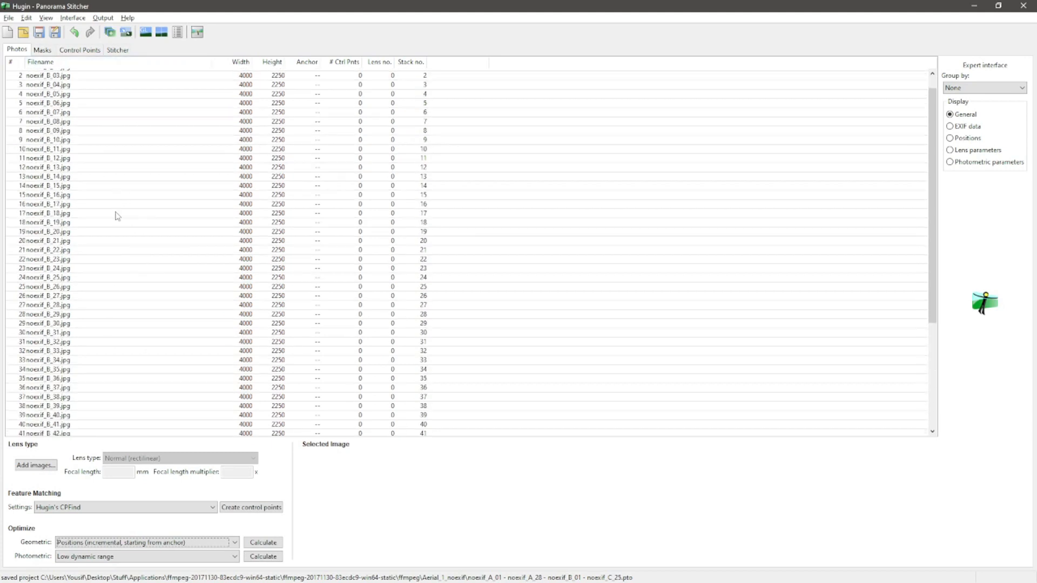
pyautogui.scroll(1, 117, 216)
pyautogui.click(97, 193)
pyautogui.scroll(-6, 106, 300)
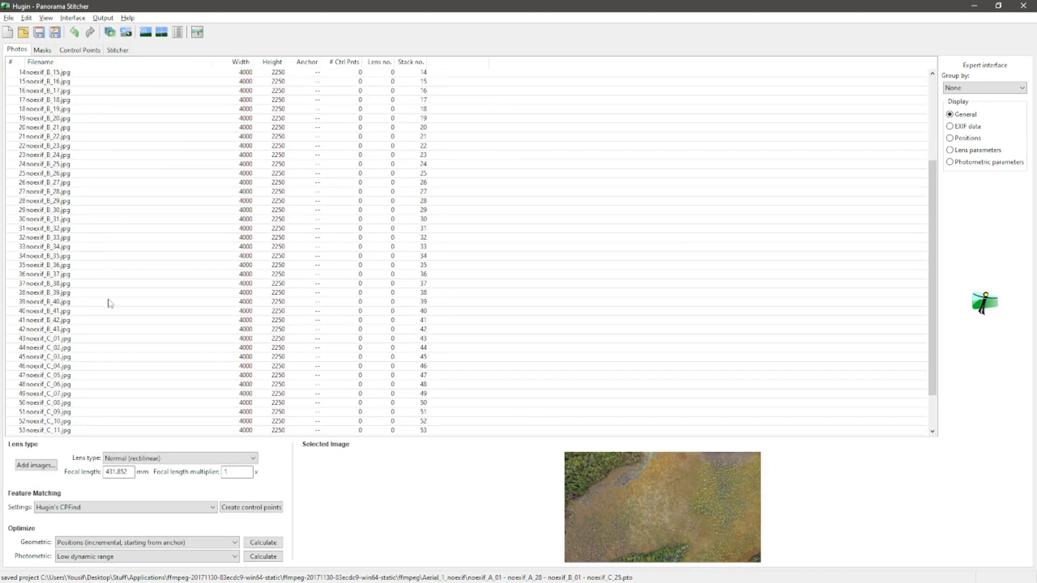
pyautogui.keyDown('shift'); pyautogui.click(98, 428); pyautogui.keyUp('shift')
pyautogui.press('Delete')
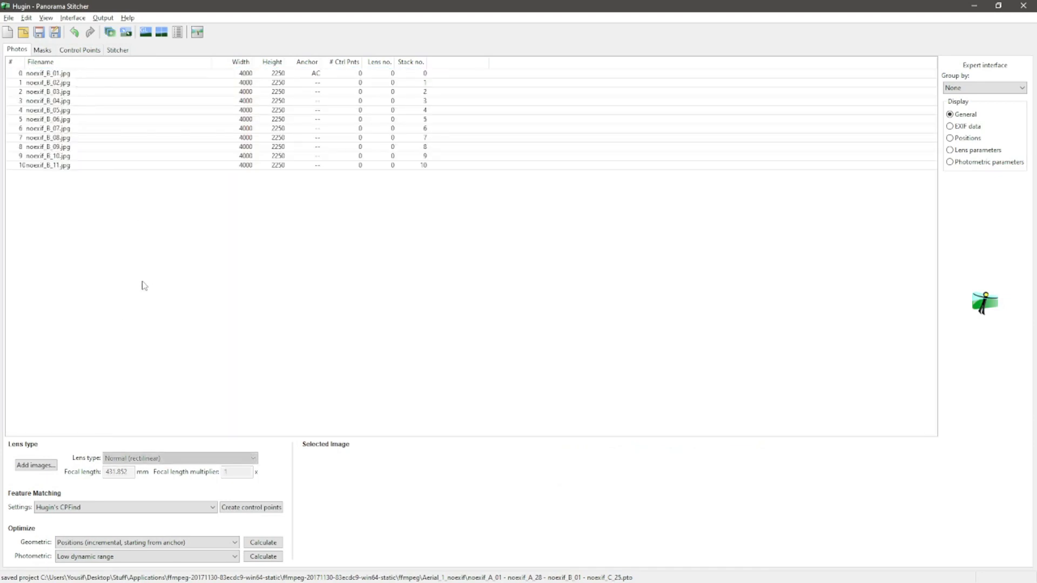
pyautogui.click(59, 74)
pyautogui.click(76, 176)
pyautogui.click(76, 166)
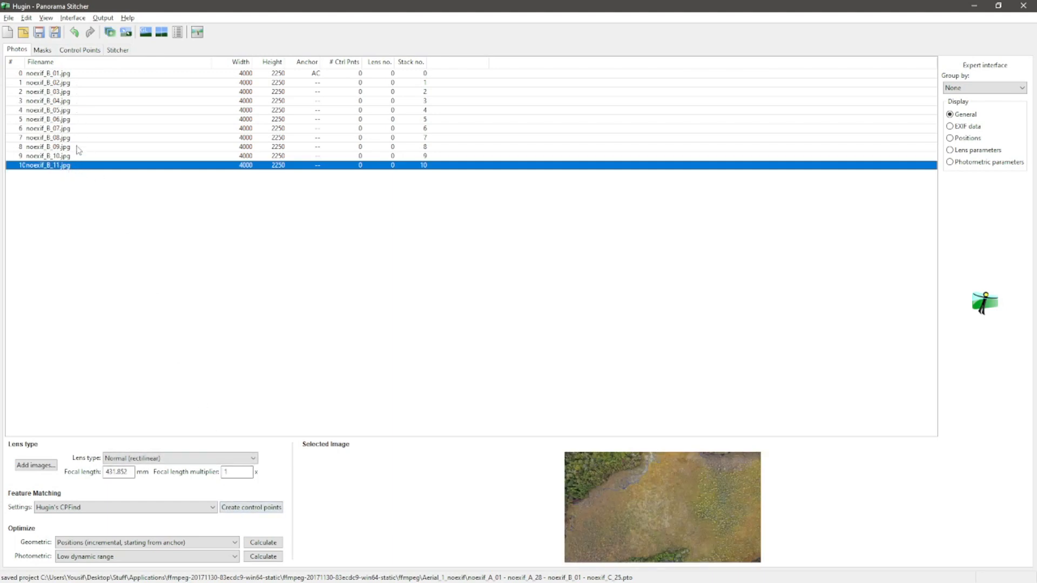
# Add noexif_B_12.jpg through noexif_B_21.jpg from the Aerial_1_noexif folder to the Hugin project.
pyautogui.hotkey('ctrl', 'shift', 'p')
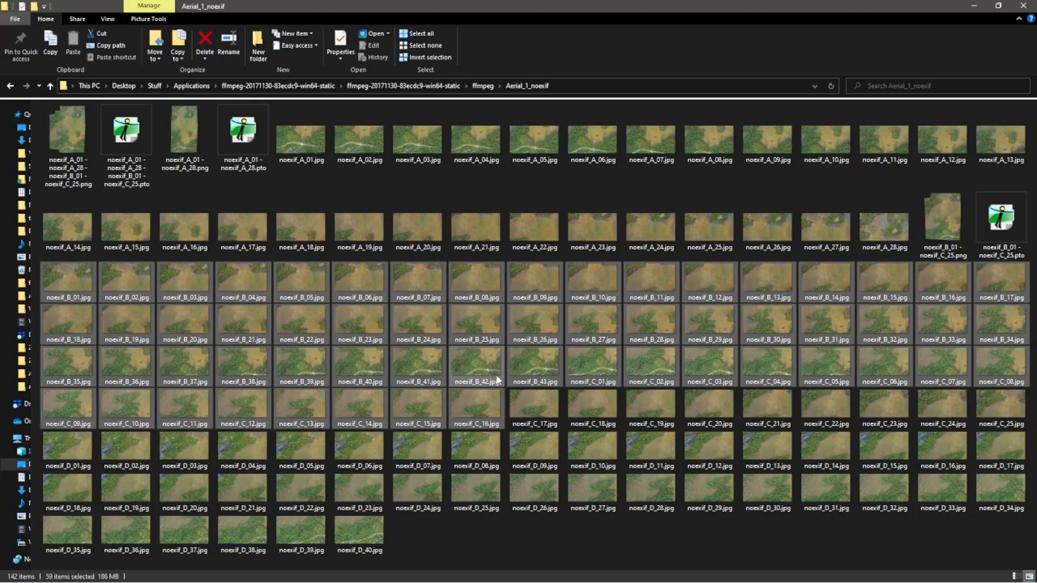
pyautogui.click(498, 379)
pyautogui.click(81, 324)
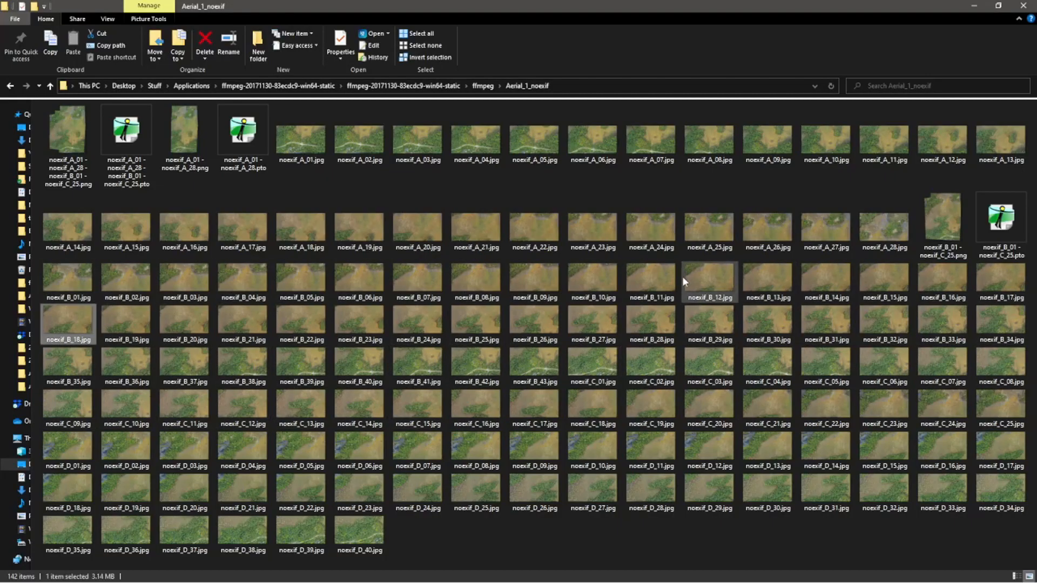
pyautogui.click(683, 276)
pyautogui.keyDown('shift'); pyautogui.click(242, 324); pyautogui.keyUp('shift')
pyautogui.moveTo(242, 324); pyautogui.dragTo(319, 331)
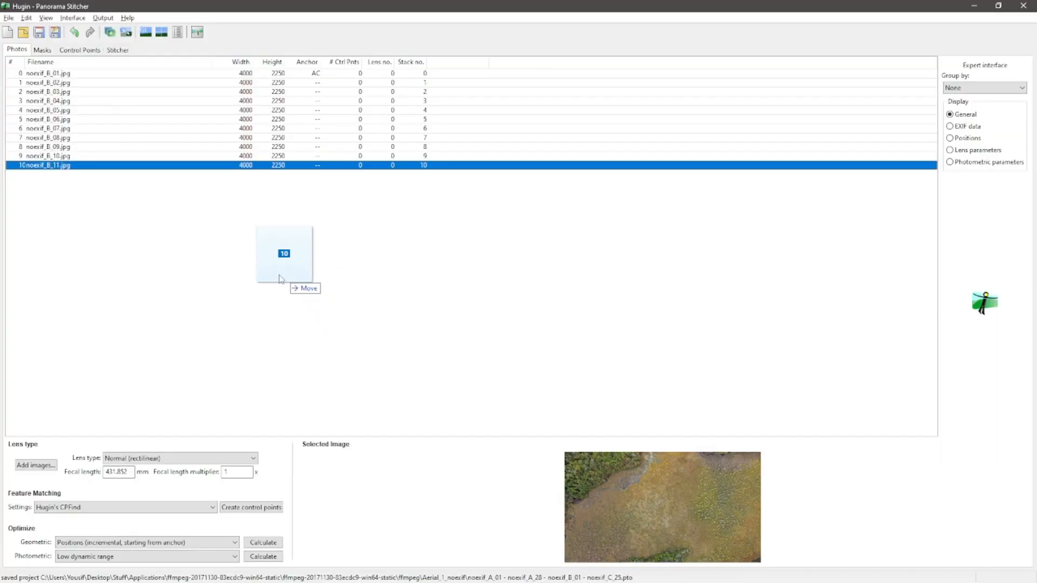
pyautogui.moveTo(278, 280); pyautogui.dragTo(271, 279)
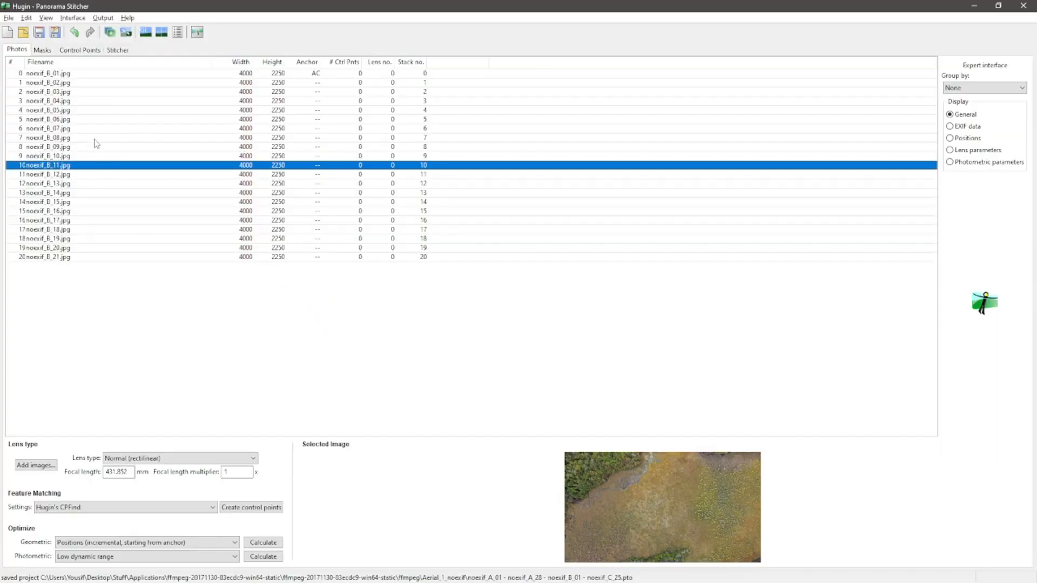